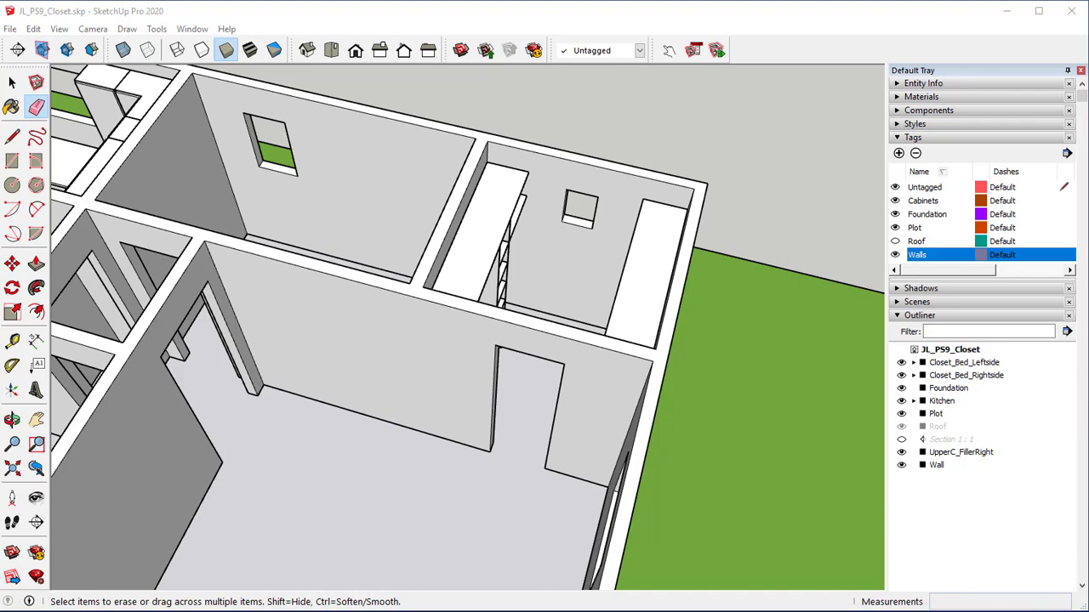
Orbit around the closet area to view the shelf units from other angles.
middle_drag(530, 291, 438, 308)
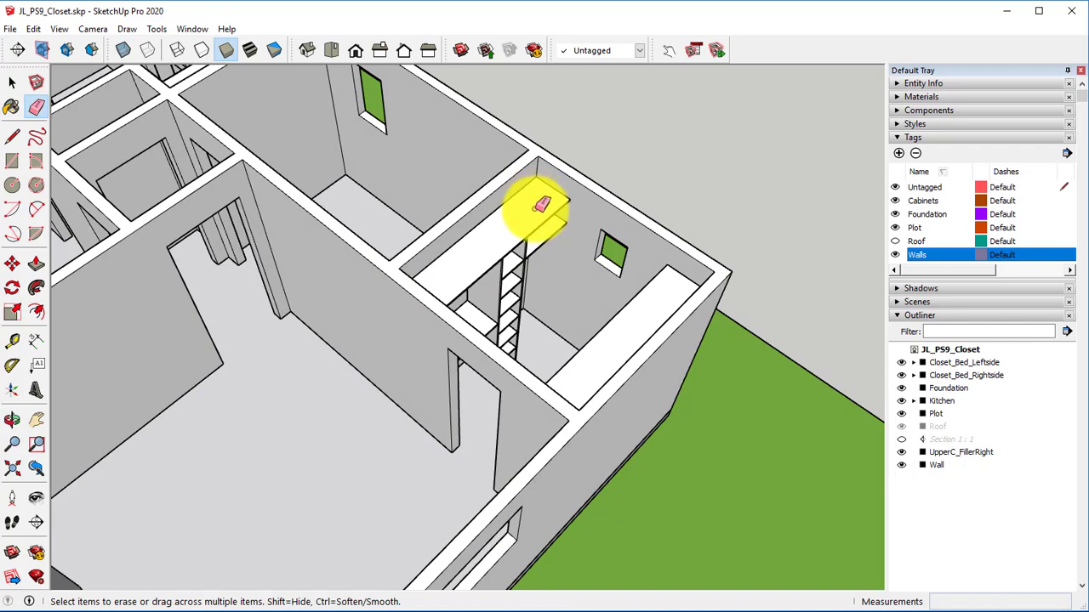
mouse_move(607, 268)
middle_down()
mouse_move(693, 365)
mouse_move(571, 263)
middle_up()
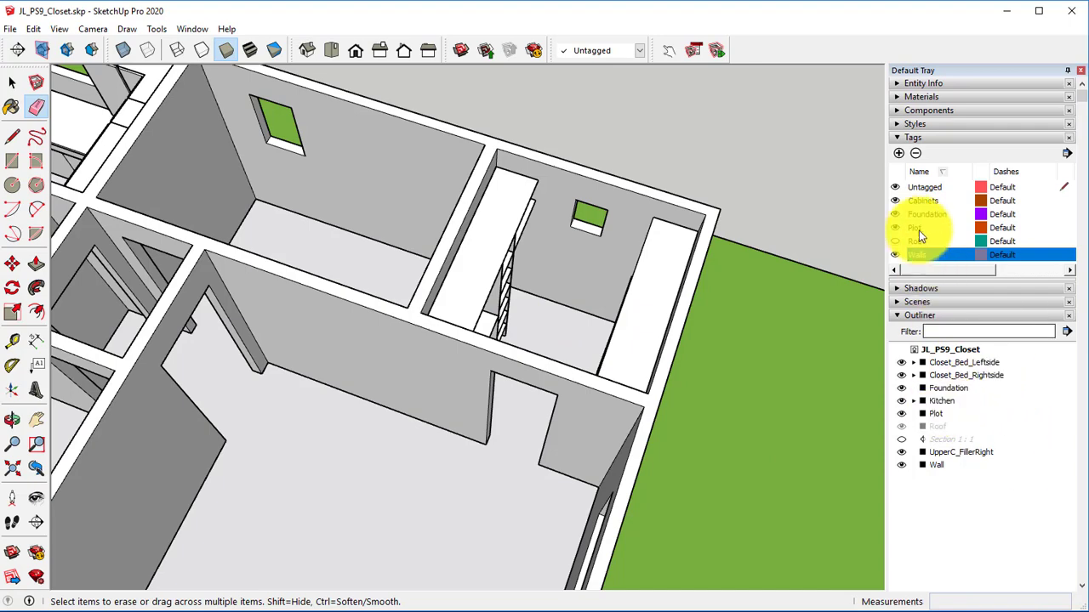
Hide the Walls tag and zoom down onto both closet shelf units.
click(896, 254)
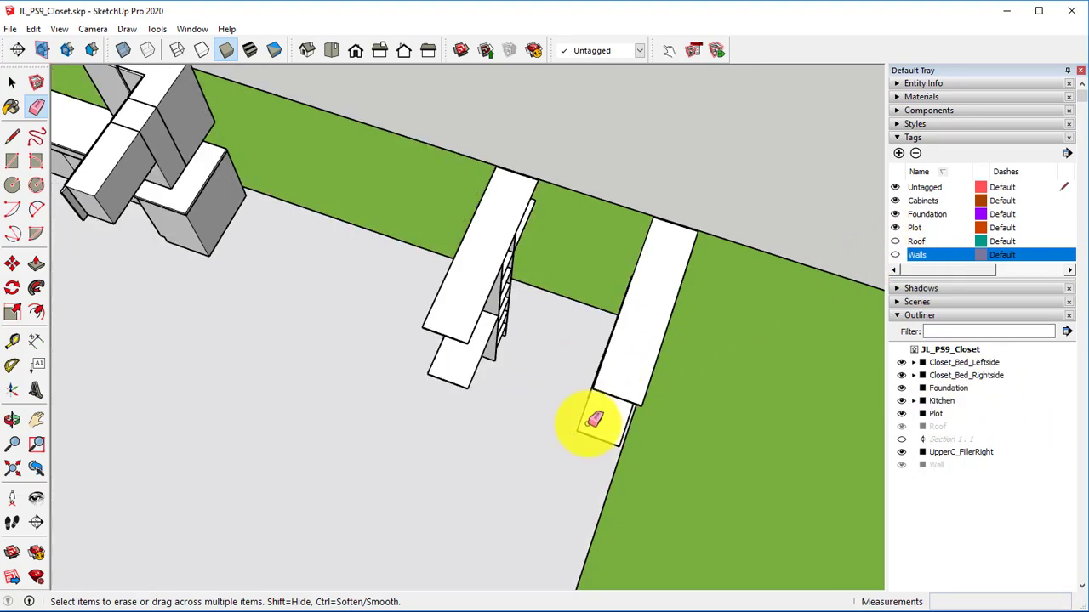
mouse_move(596, 419)
middle_down()
mouse_move(566, 250)
mouse_move(479, 297)
mouse_move(530, 190)
mouse_move(508, 248)
middle_up()
scroll(537, 175, up, 3)
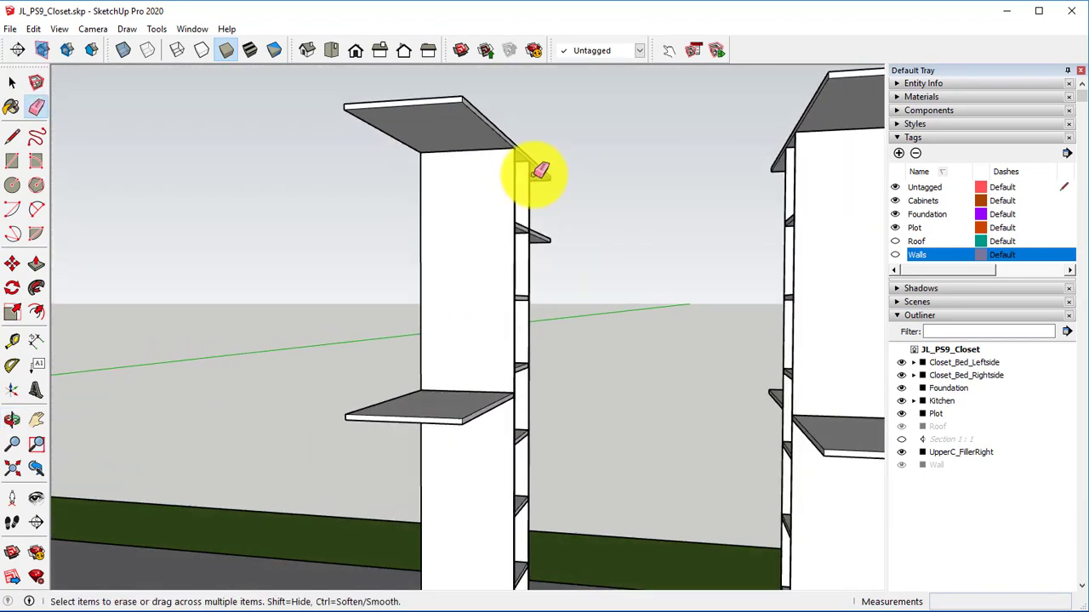
scroll(476, 165, up, 2)
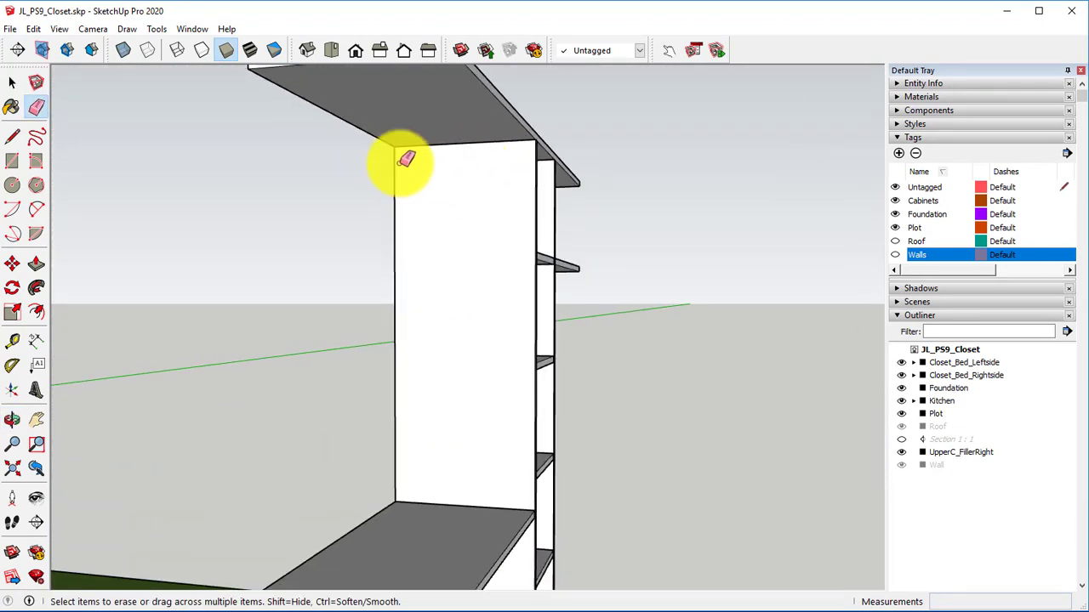
Drag a Tape Measure guide 3 inches below the left unit's front panel top.
click(11, 162)
click(13, 341)
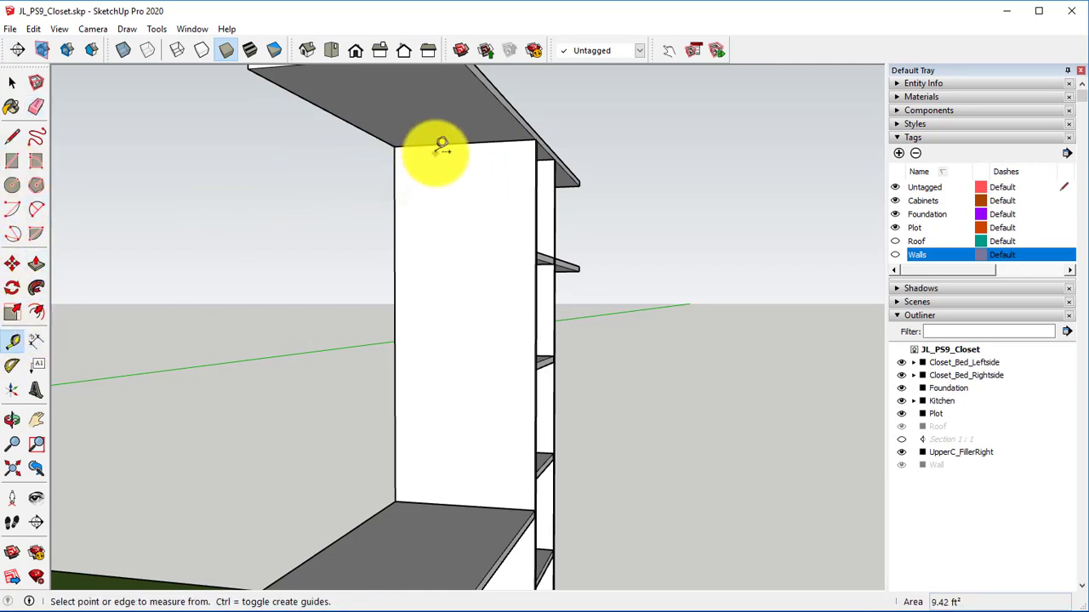
click(443, 145)
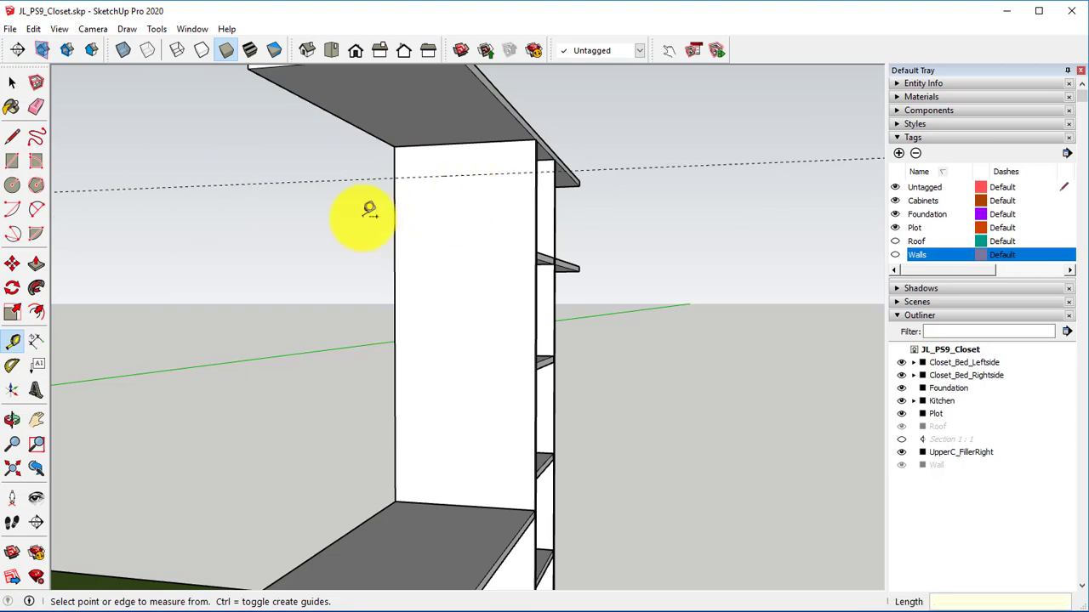
middle_drag(401, 213, 302, 190)
Draw a rectangle from the panel's top corner to the guide and push/pull it out 3/4 inch.
click(12, 160)
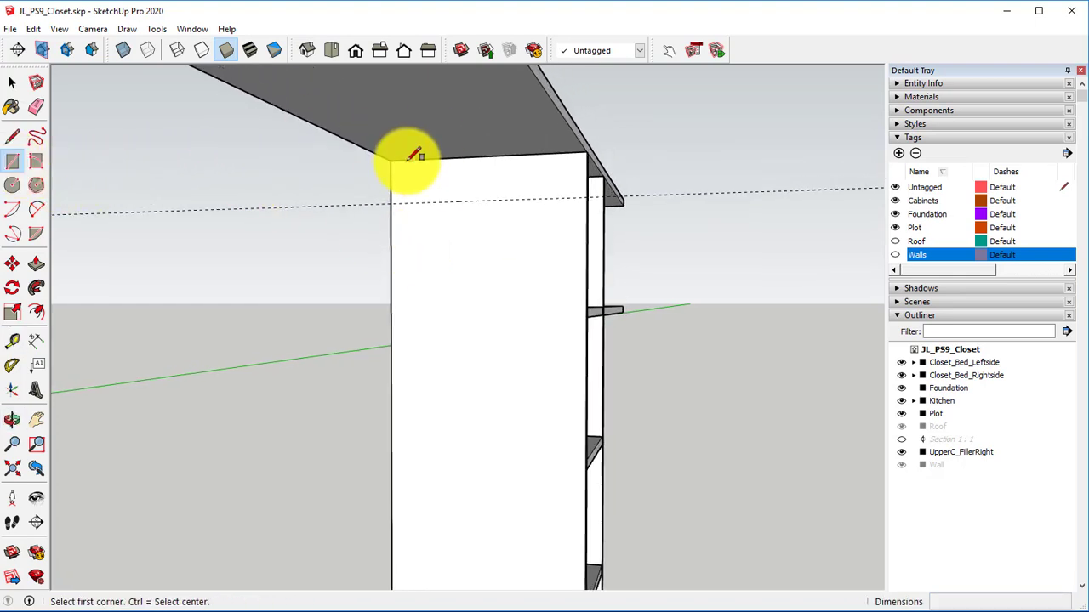
click(391, 159)
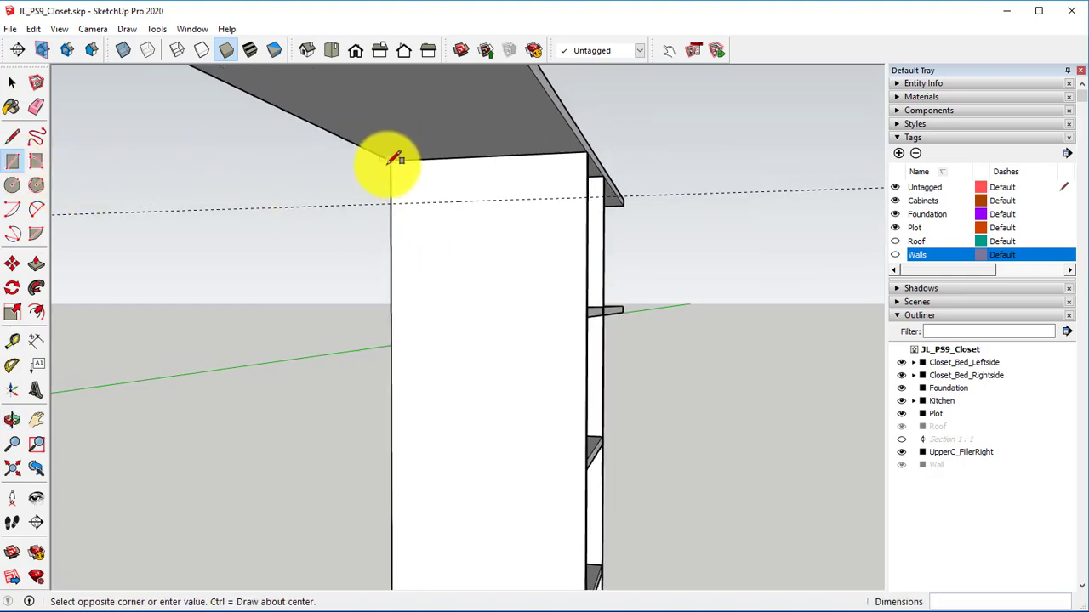
click(593, 194)
click(36, 264)
click(440, 175)
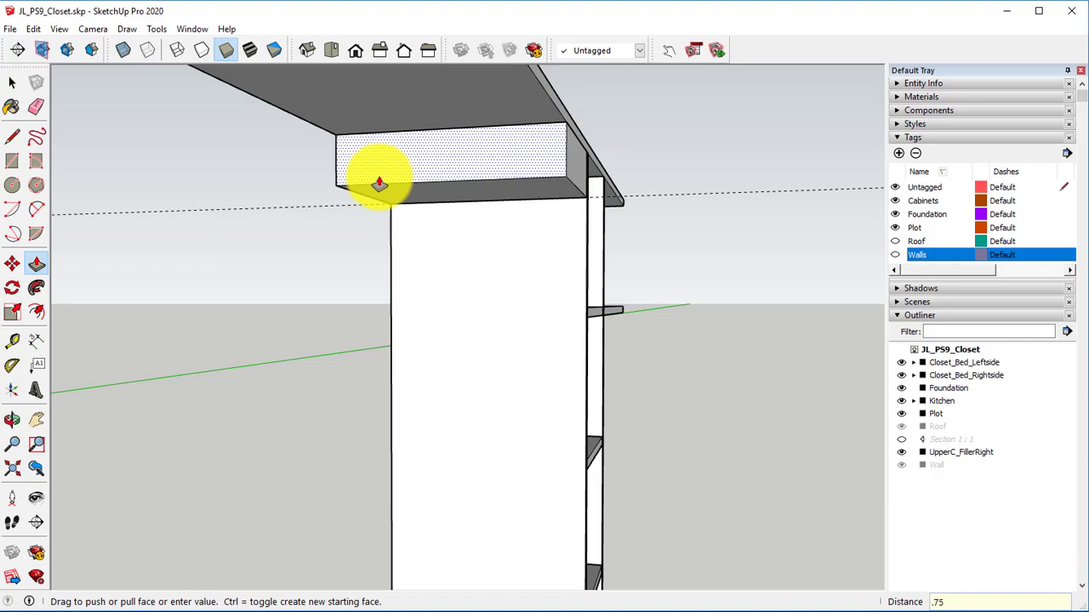
key(Return)
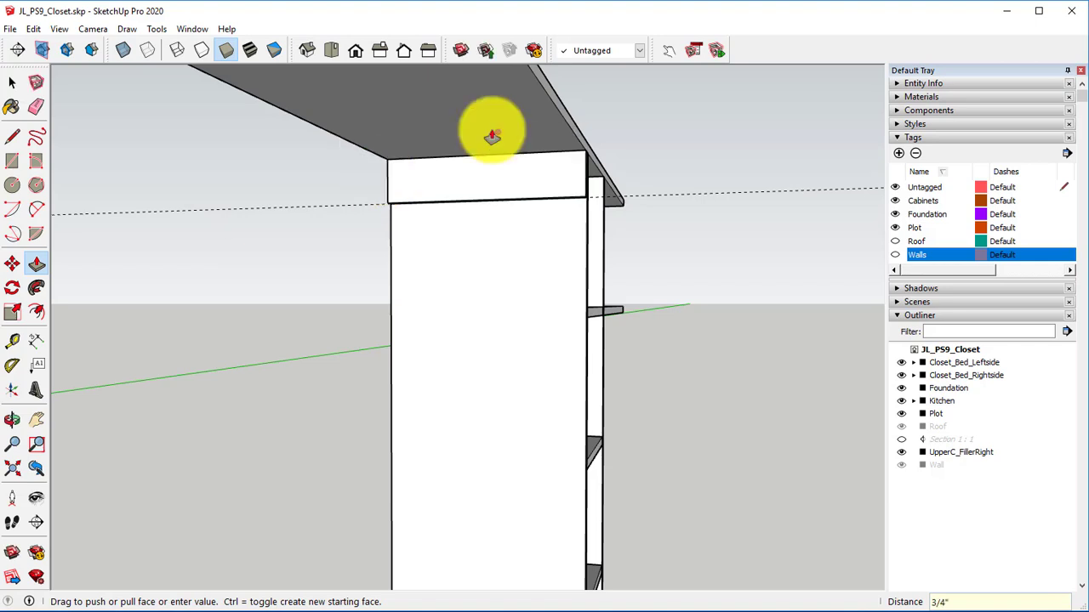
Erase the guide and select the new top strip board.
click(35, 106)
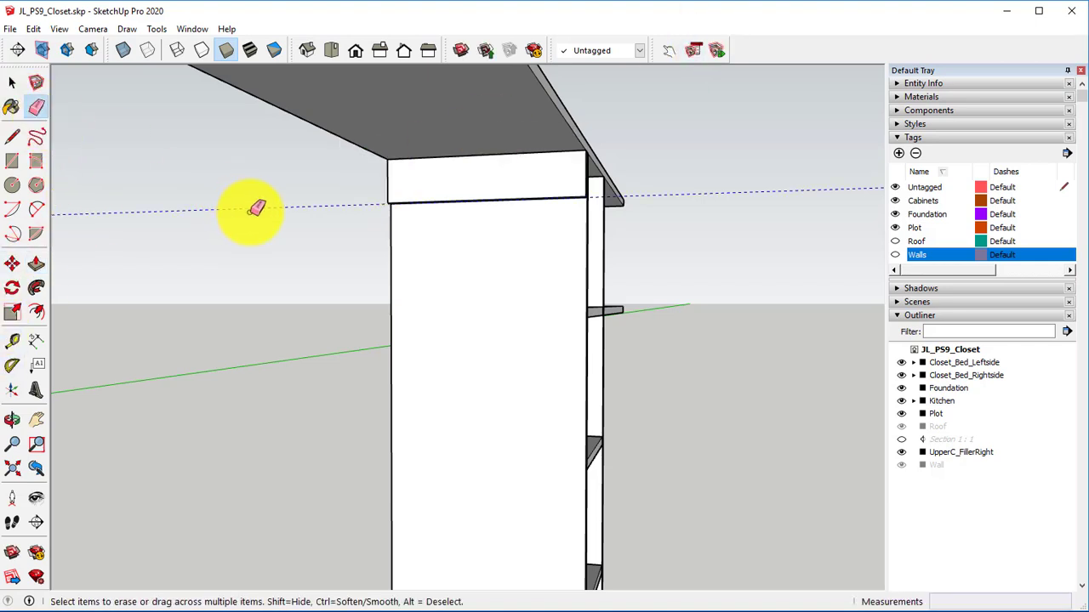
click(12, 81)
click(443, 190)
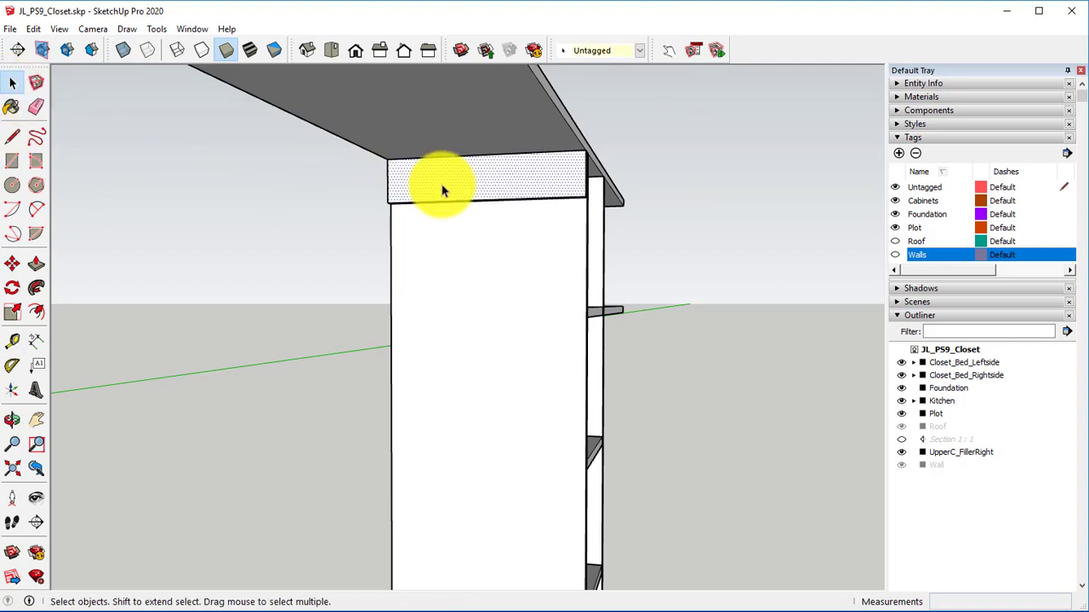
Make the selected strip a component with definition name 1x4_Closet.
right_click(443, 190)
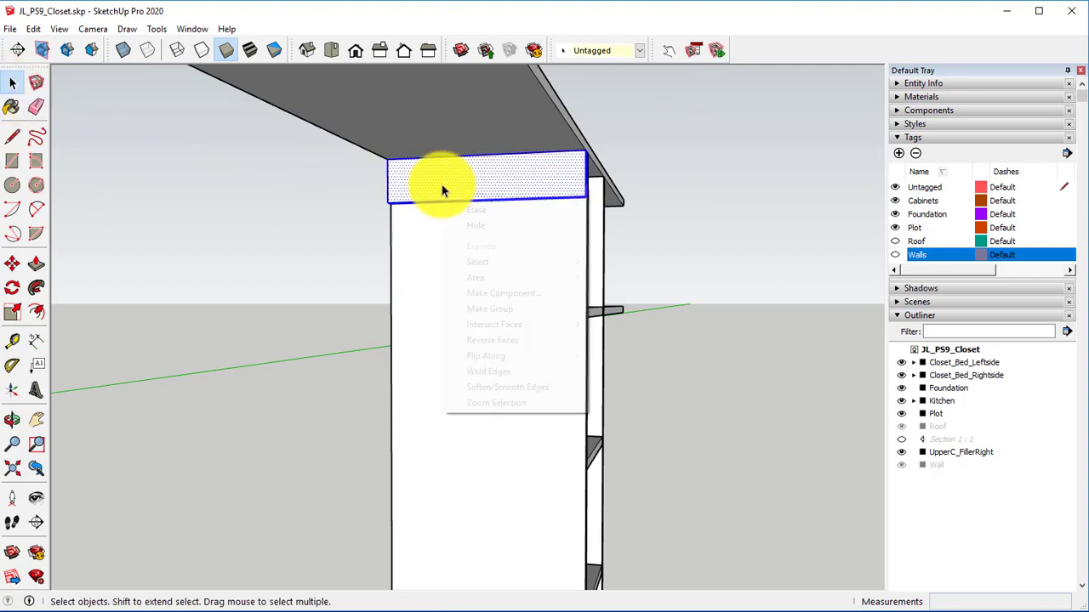
click(484, 300)
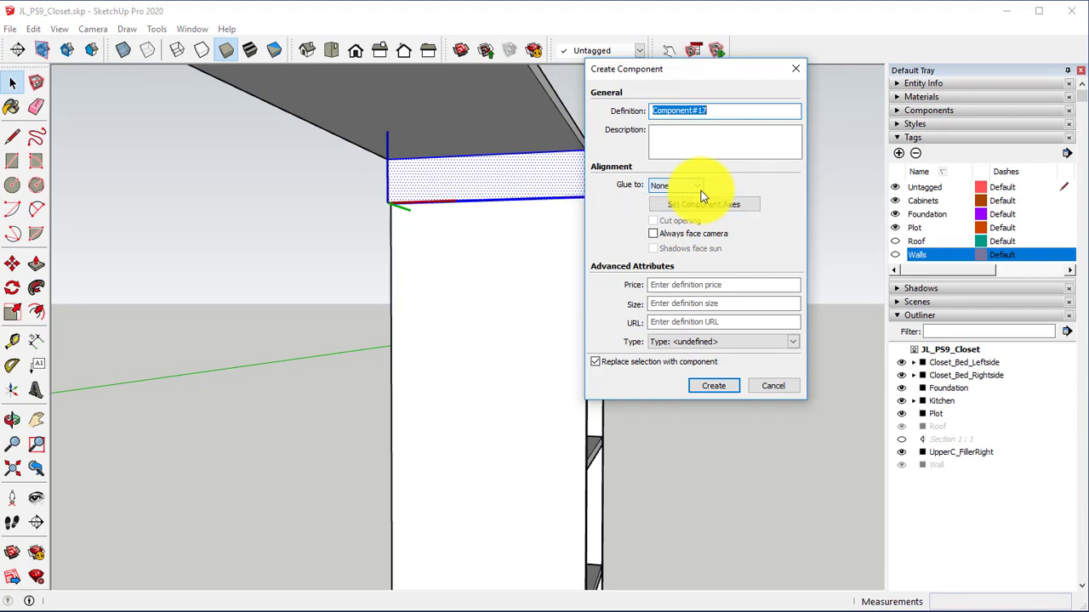
text(1x4_Clost)
key(BackSpace)
text(et)
click(720, 389)
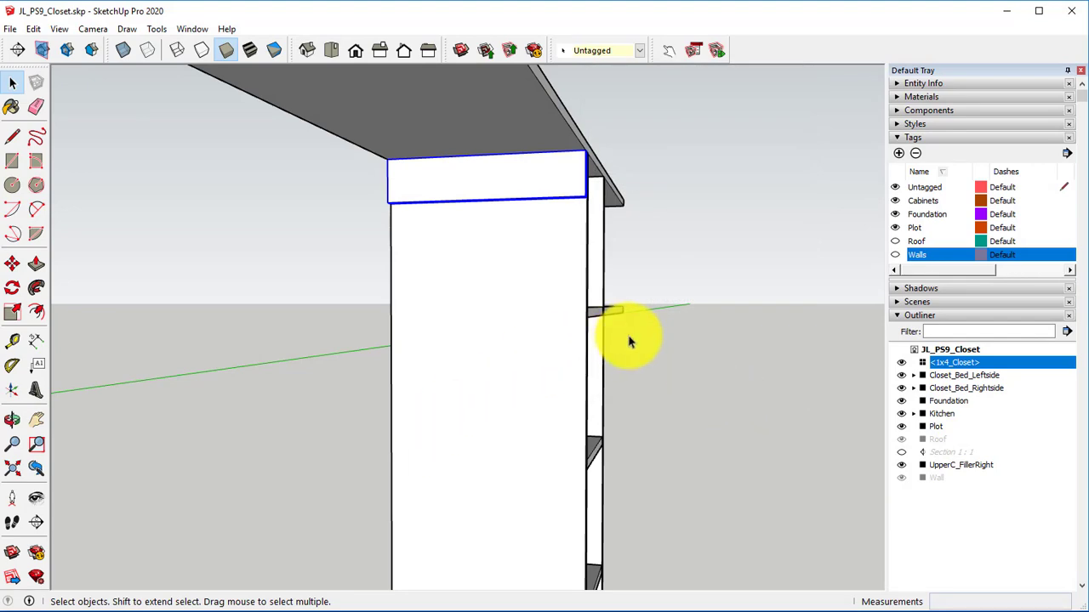
Copy the 1x4_Closet board with Move onto a second panel top.
middle_drag(630, 341, 265, 169)
click(11, 265)
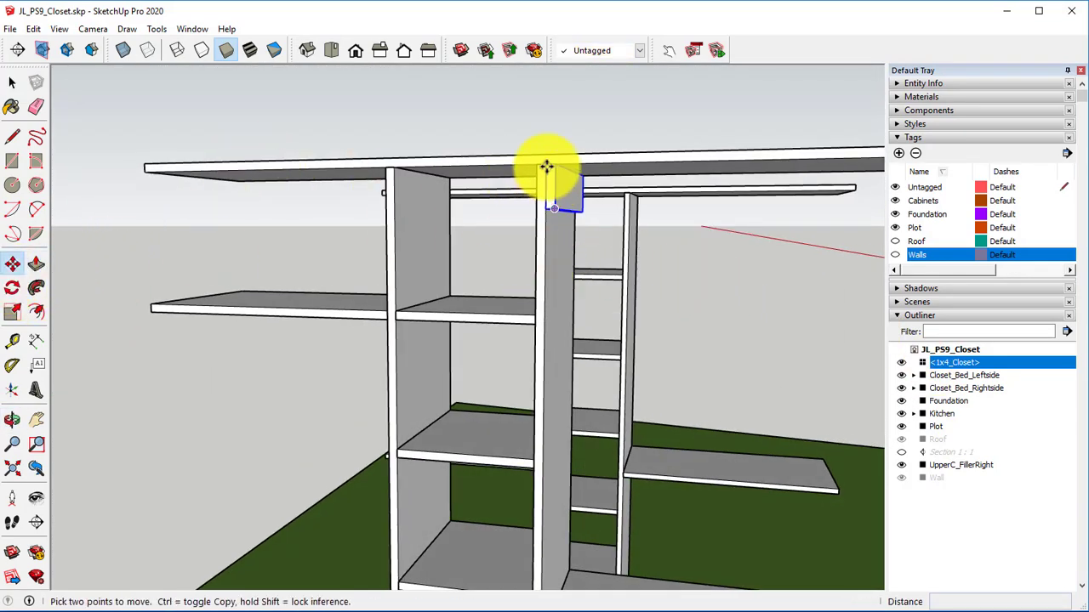
scroll(551, 160, up, 1)
scroll(551, 160, up, 1)
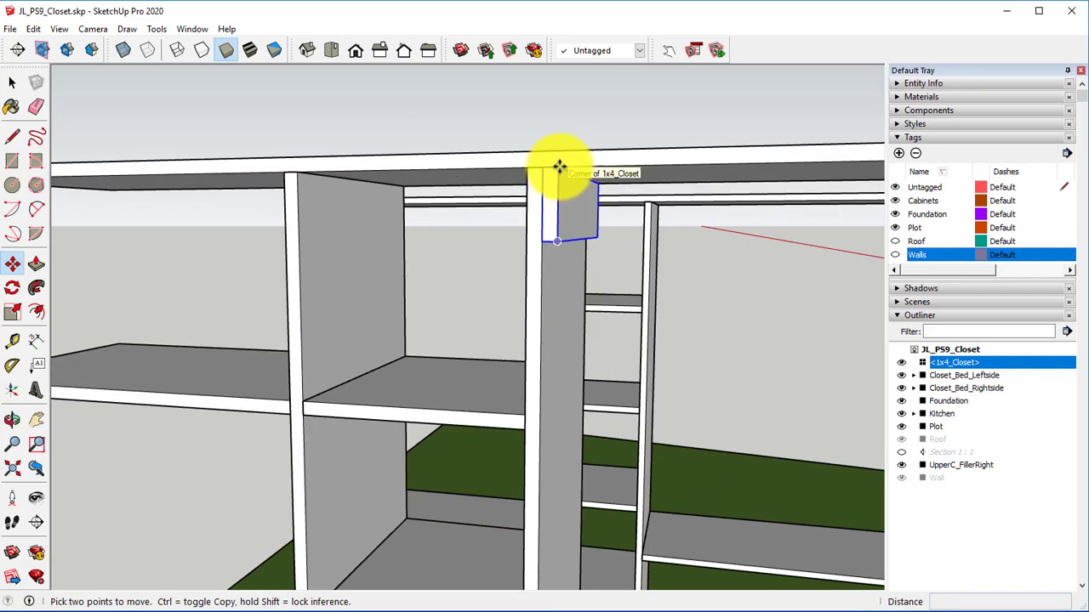
click(557, 166)
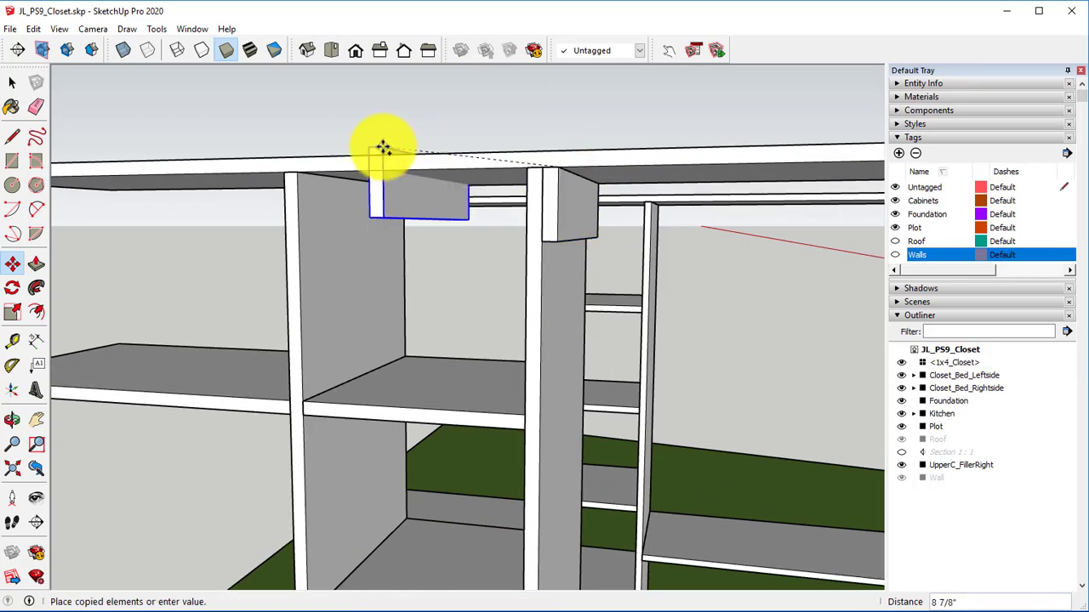
middle_drag(383, 151, 366, 60)
middle_drag(481, 264, 450, 187)
click(490, 177)
Place another 1x4_Closet copy on the next panel's top.
key(q)
key(m)
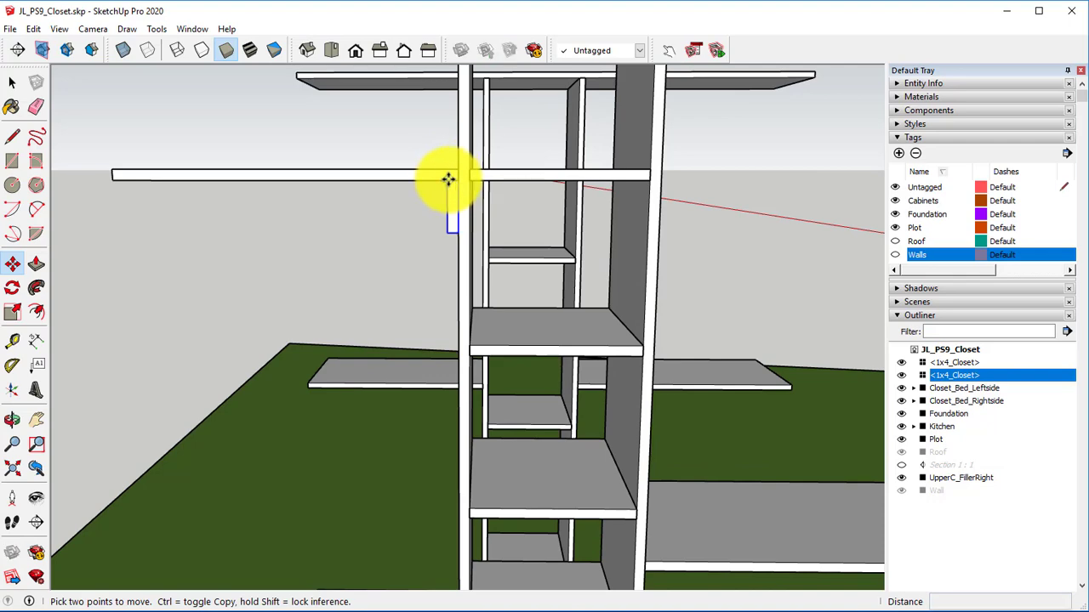
click(448, 179)
middle_drag(540, 256, 457, 236)
click(406, 243)
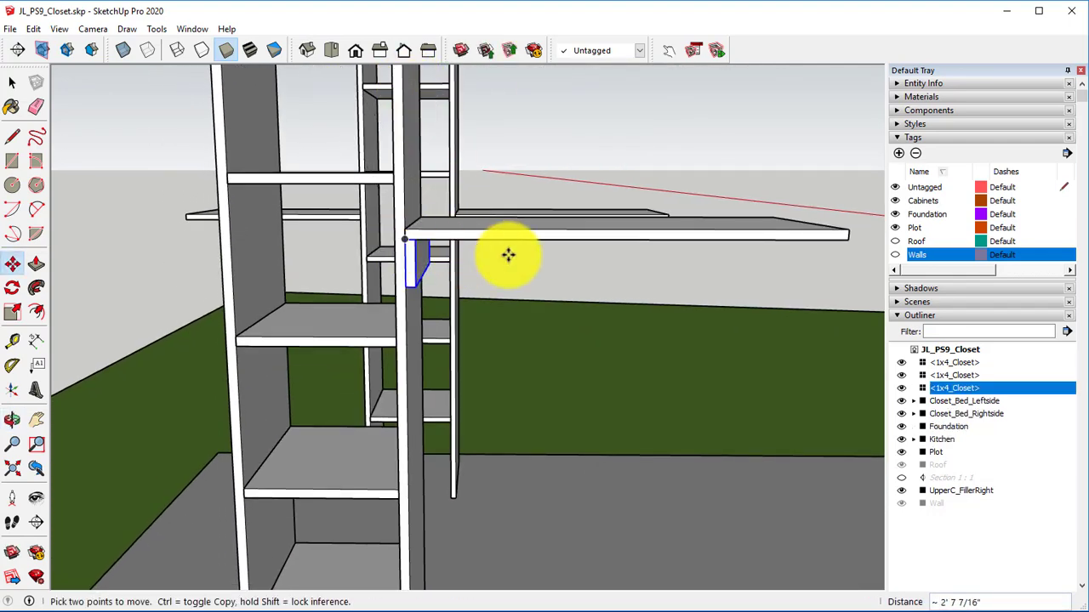
Copy a board onto a panel top on the closet's other side.
middle_drag(522, 250, 328, 282)
scroll(328, 282, up, 5)
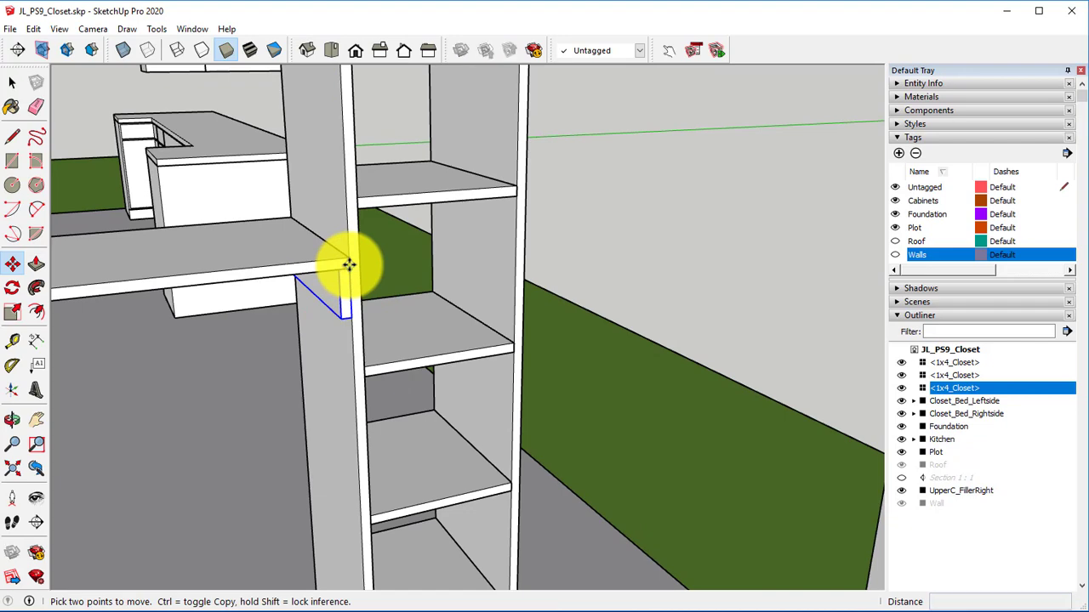
click(349, 265)
scroll(418, 315, down, 3)
middle_drag(418, 315, 303, 175)
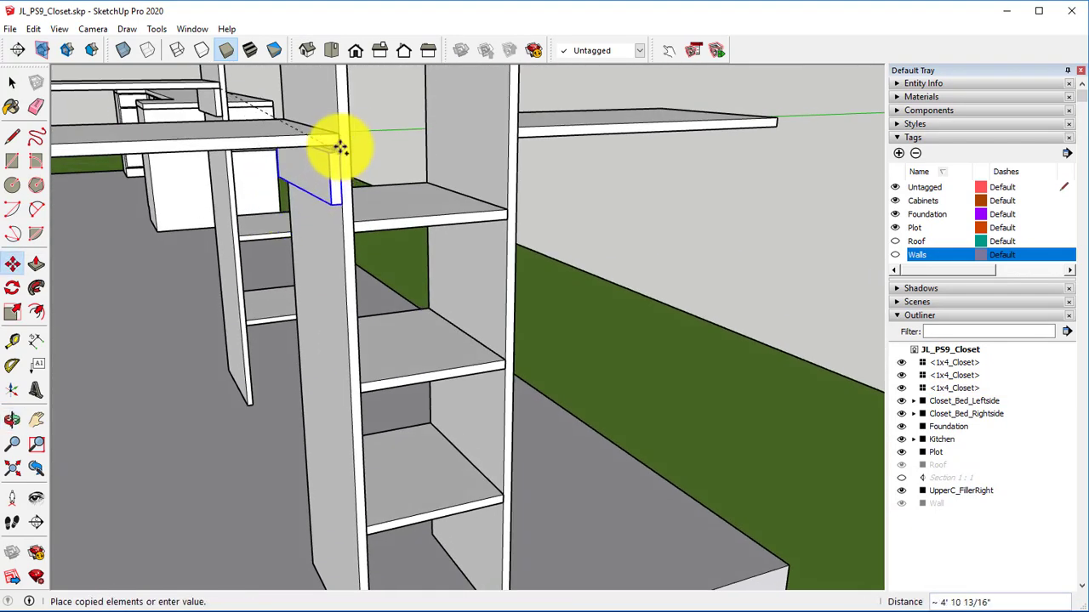
click(340, 144)
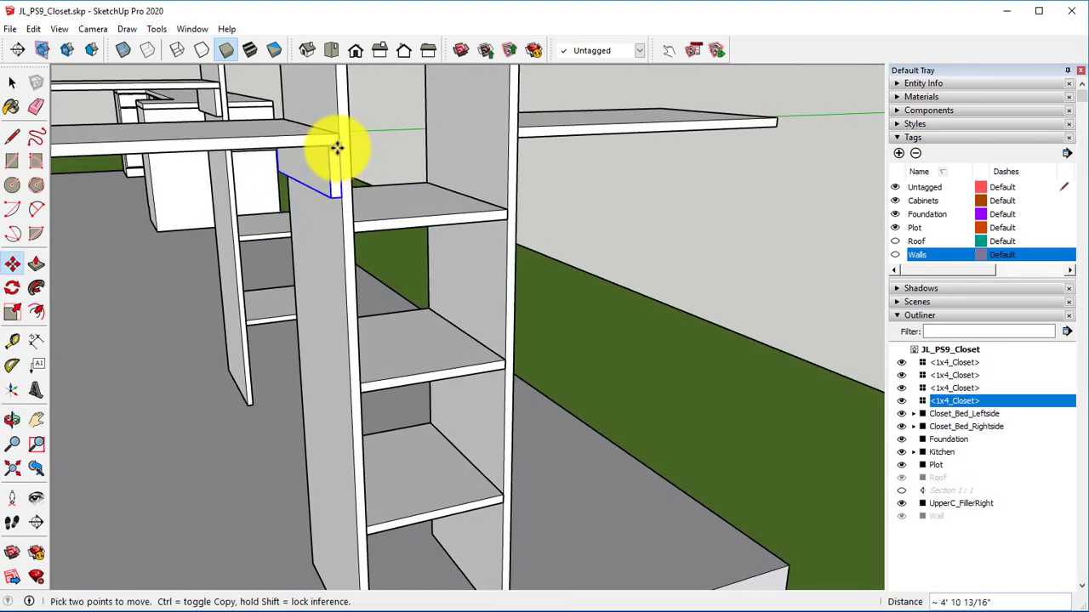
click(328, 143)
Place the fifth and sixth 1x4_Closet copies, offsetting the sixth by 3/4 inch.
middle_drag(340, 150, 323, 214)
click(394, 140)
click(387, 144)
click(478, 97)
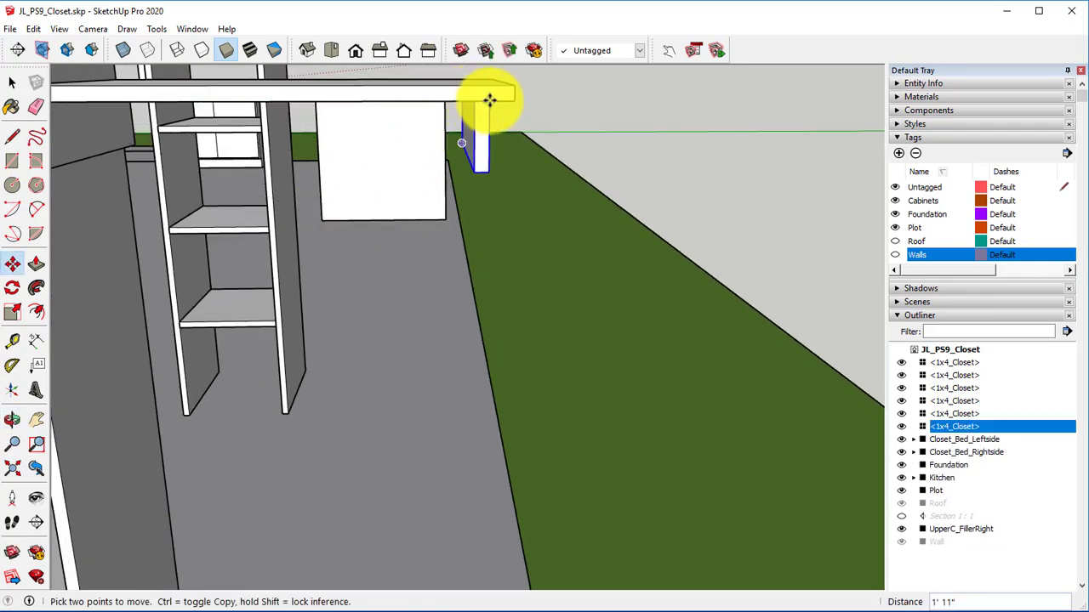
text(3/4)
key(Return)
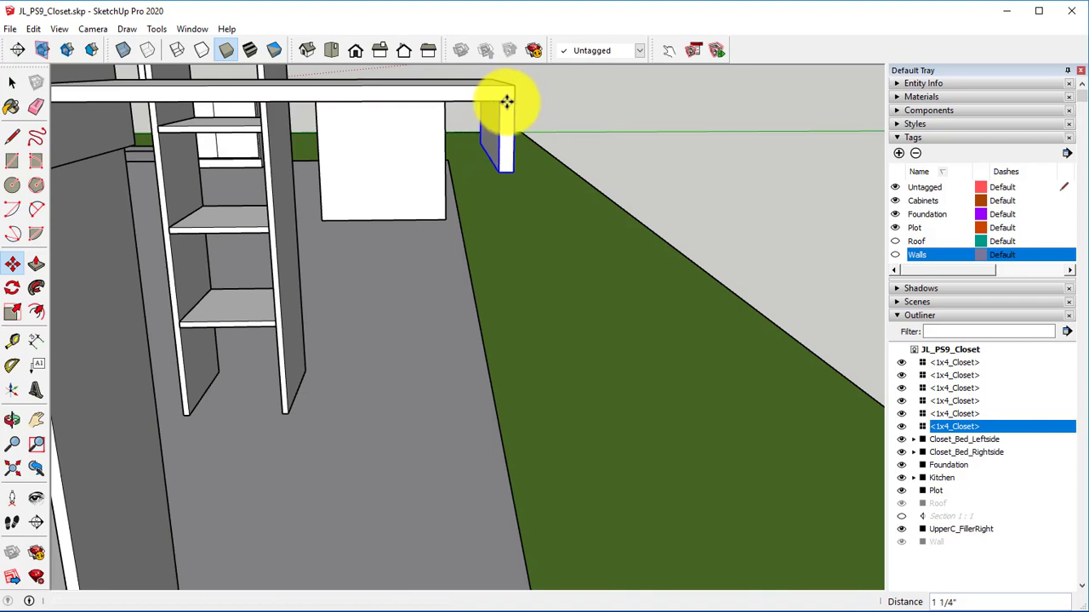
Place the seventh 1x4_Closet copy on a panel top on the far side.
middle_drag(506, 101, 309, 440)
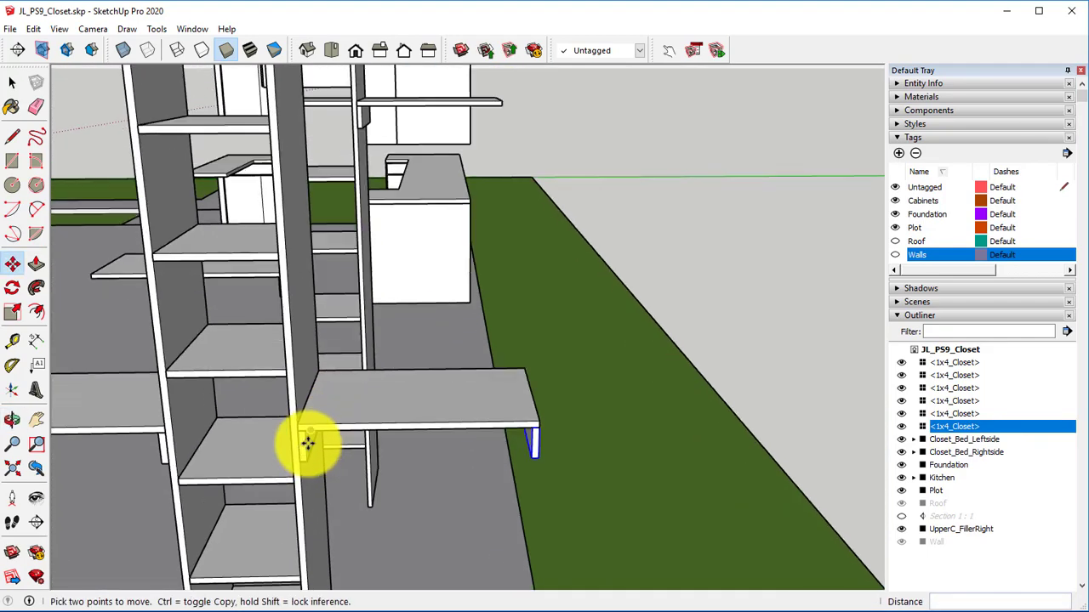
click(538, 426)
middle_drag(538, 425, 477, 392)
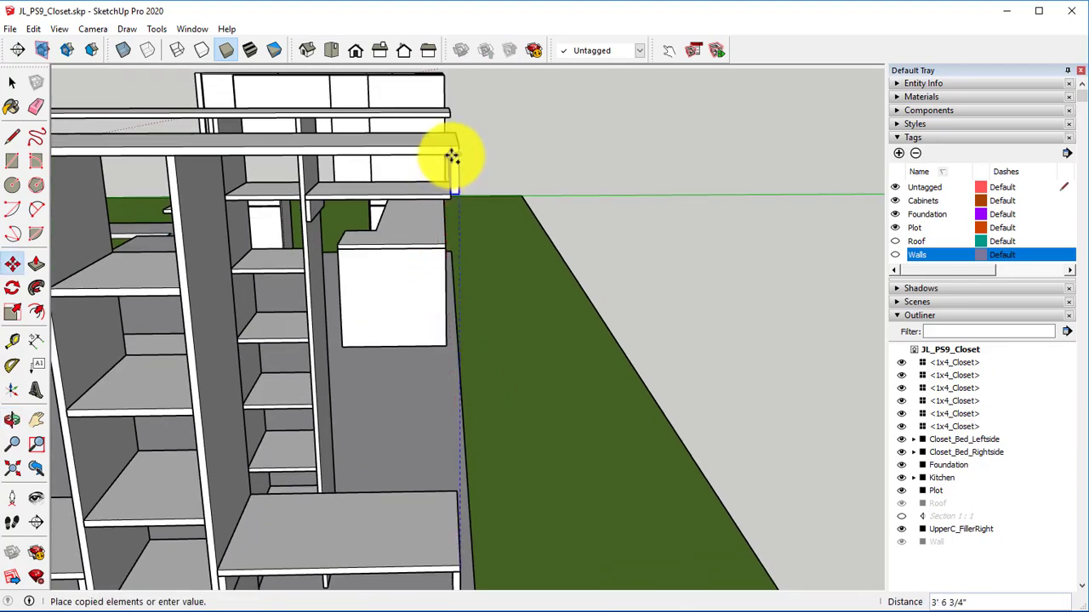
click(452, 157)
click(448, 154)
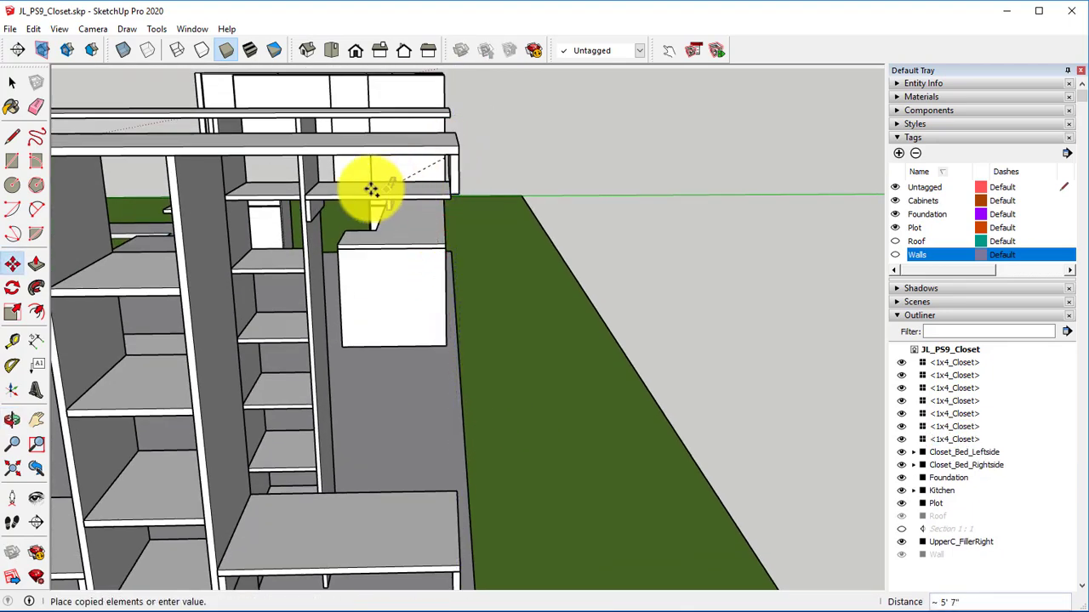
Place the eighth board, then copy a 1x4_Closet board beneath a shelf end.
click(172, 157)
middle_drag(173, 157, 606, 168)
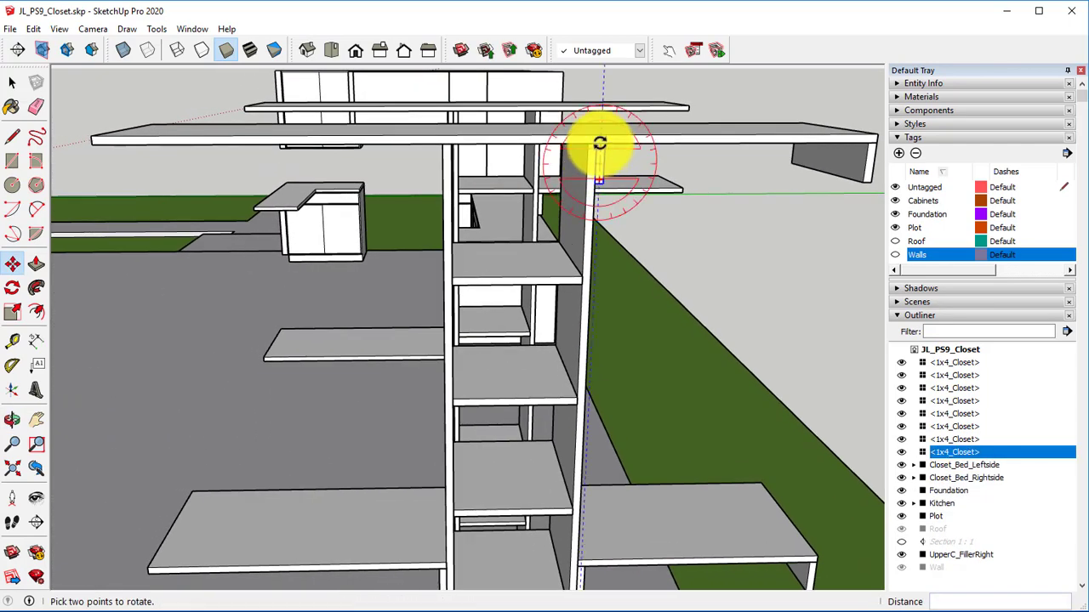
key(q)
key(m)
key(ctrl)
click(606, 145)
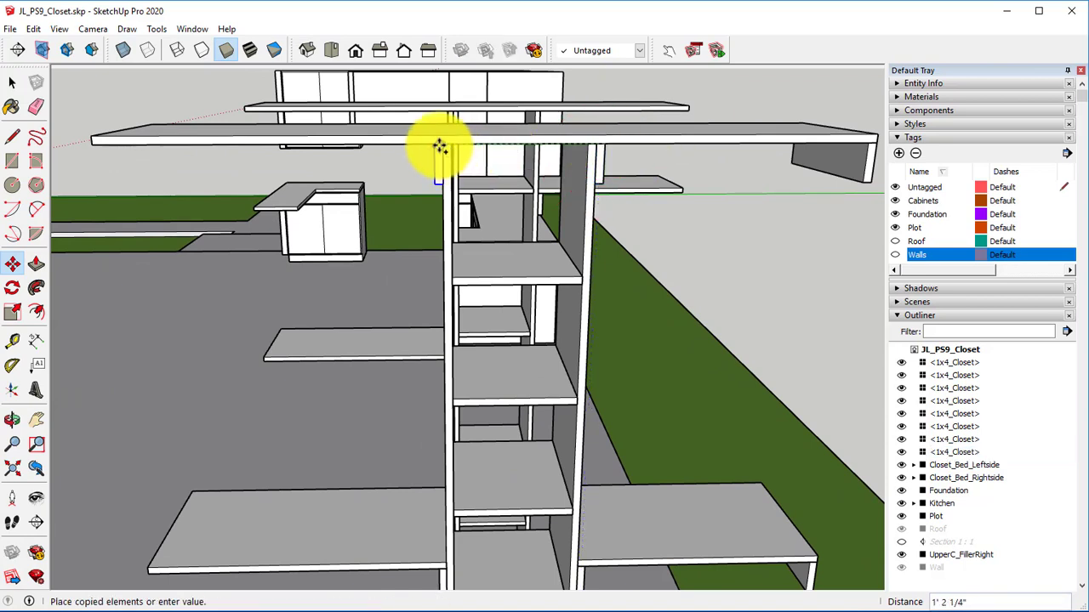
click(439, 146)
Copy a support board to that shelf's left end.
key(q)
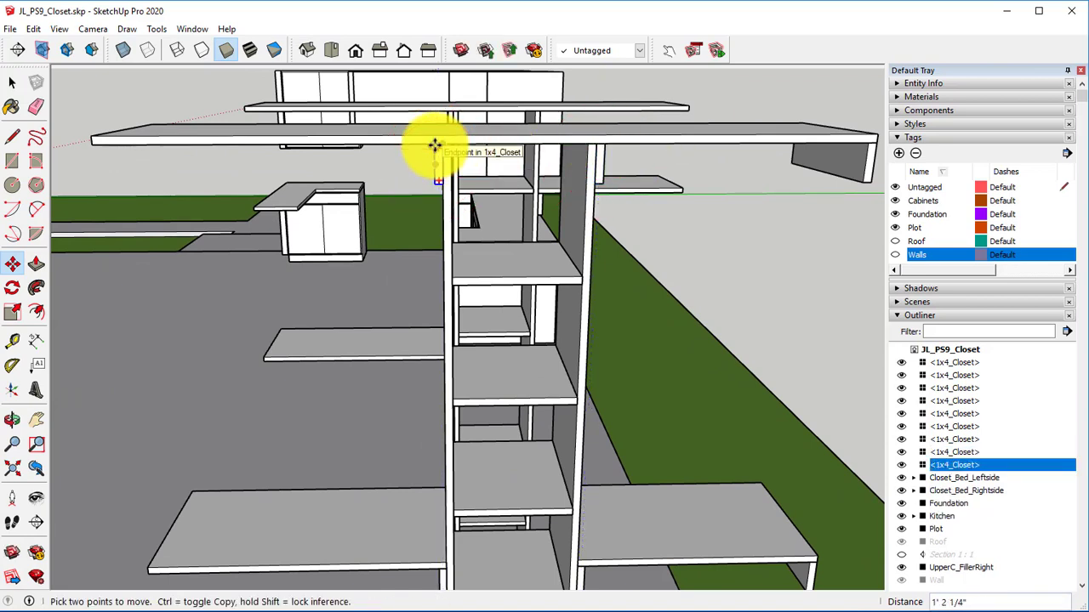
key(ctrl)
click(435, 146)
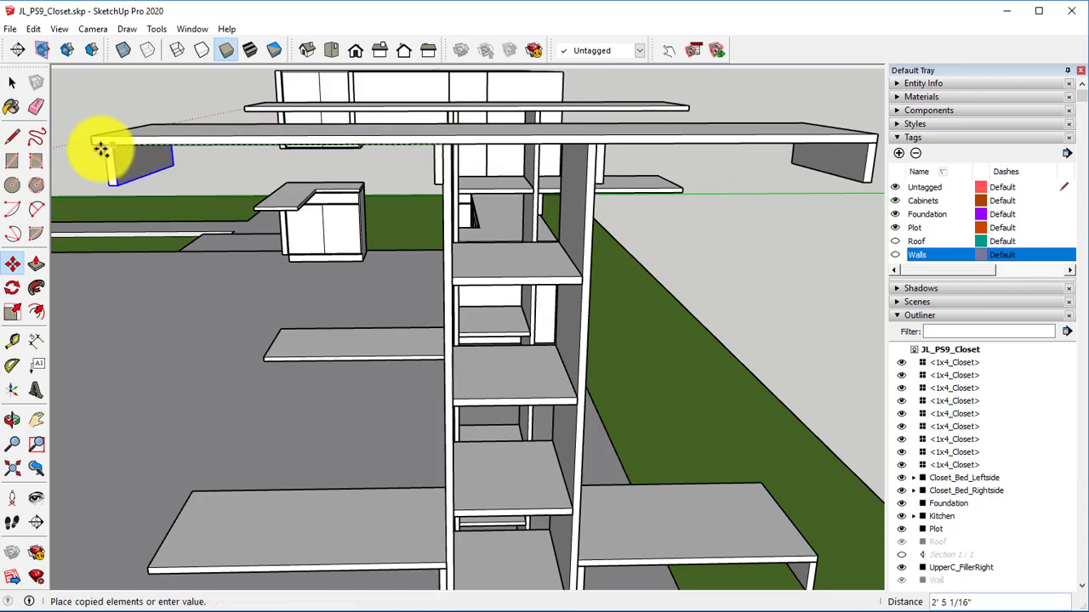
click(102, 150)
Move a 1x4_Closet board to the end of another shelf.
middle_drag(105, 151, 358, 124)
key(q)
key(m)
scroll(348, 120, up, 1)
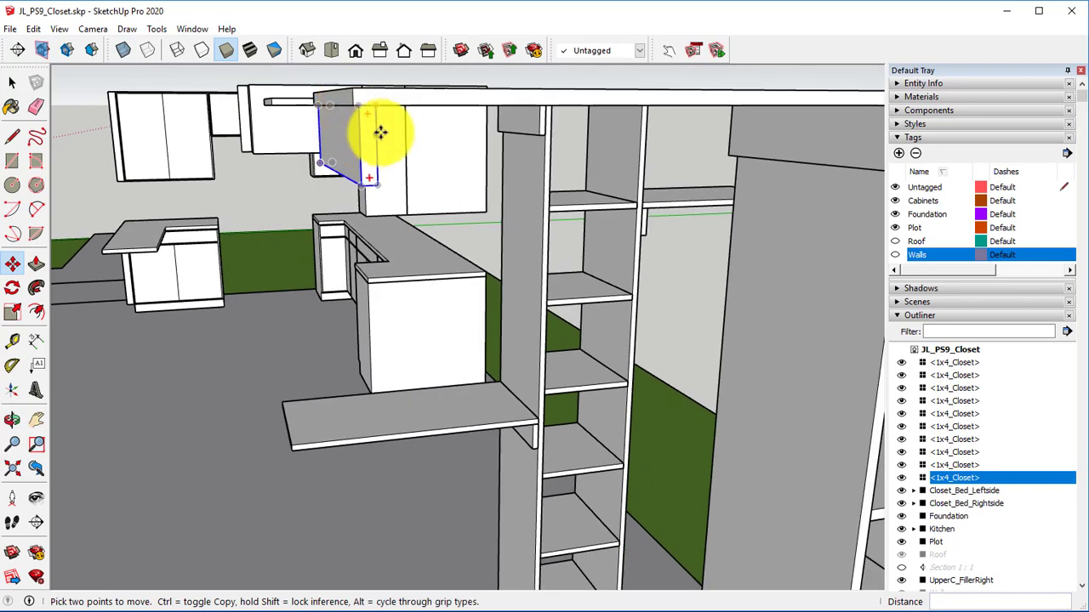
scroll(357, 103, up, 2)
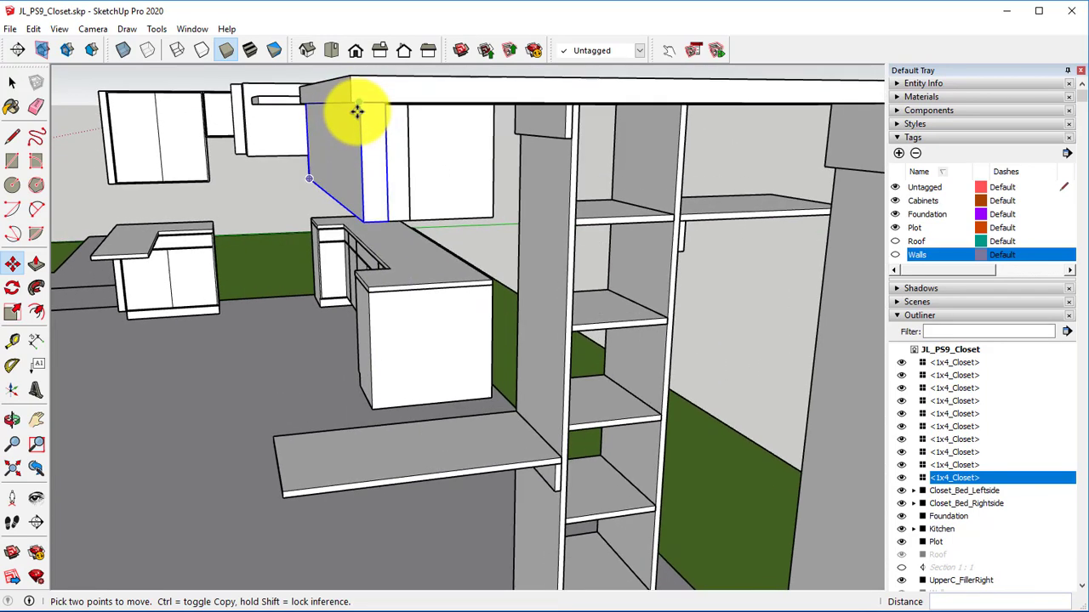
click(358, 98)
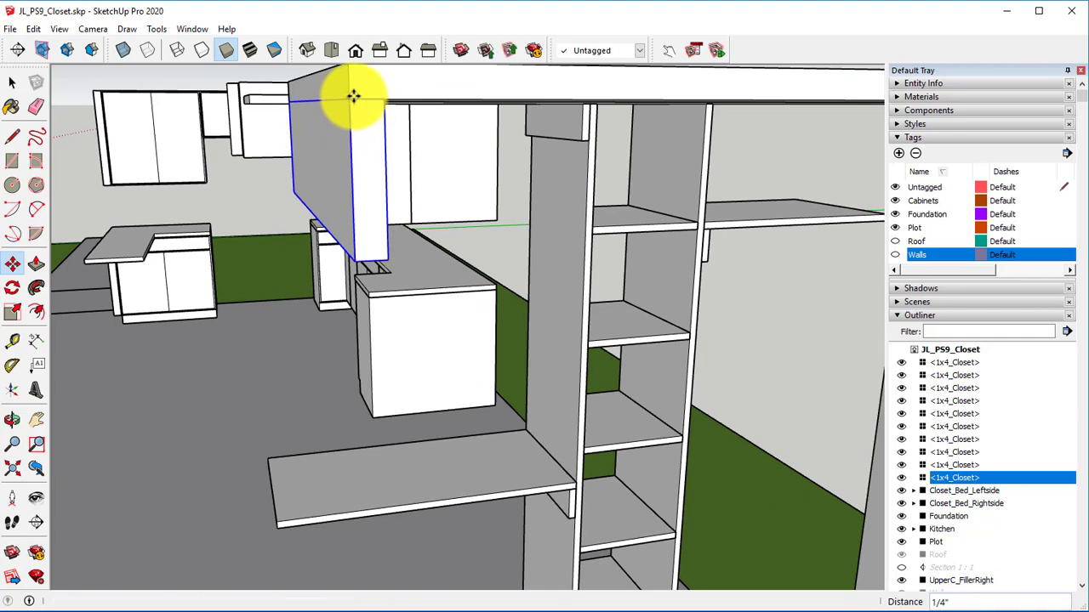
scroll(361, 154, down, 4)
middle_drag(413, 182, 453, 163)
scroll(449, 212, up, 5)
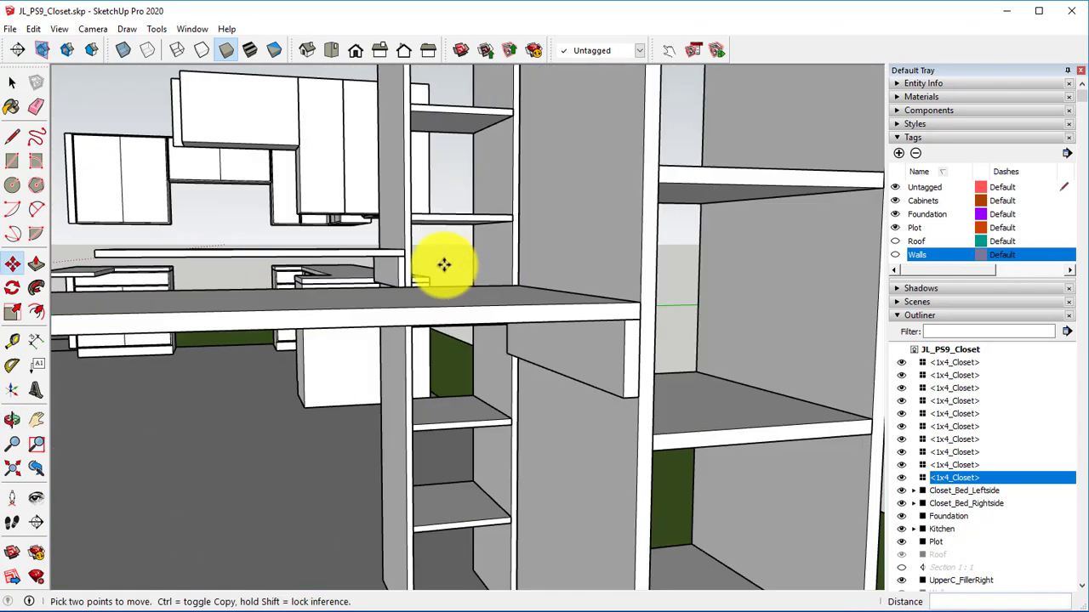
click(627, 325)
Copy the support board under one shelf end to the shelf's opposite end.
key(space)
click(601, 343)
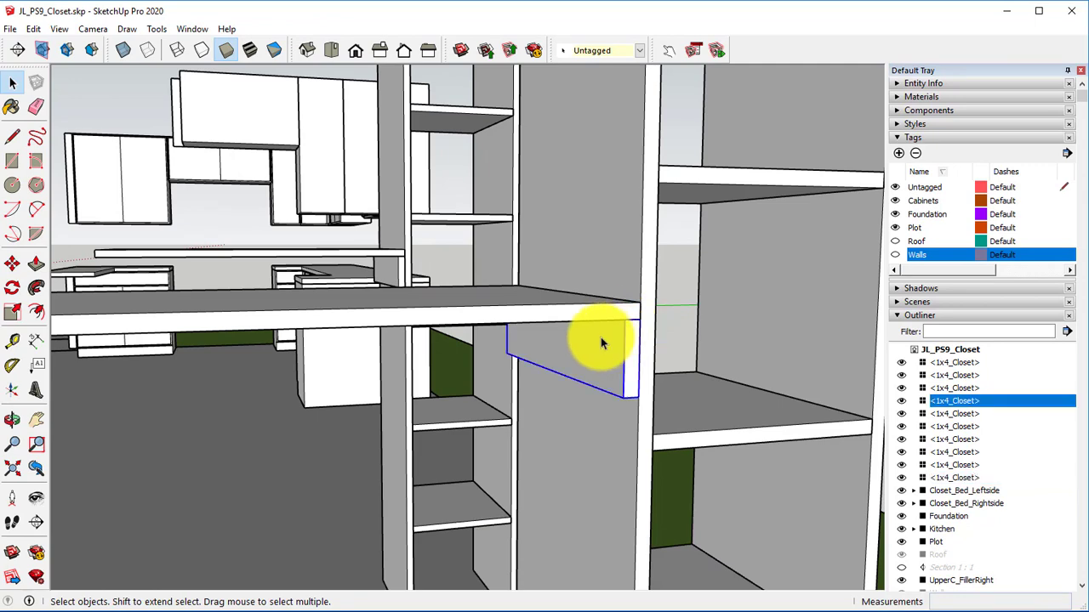
key(m)
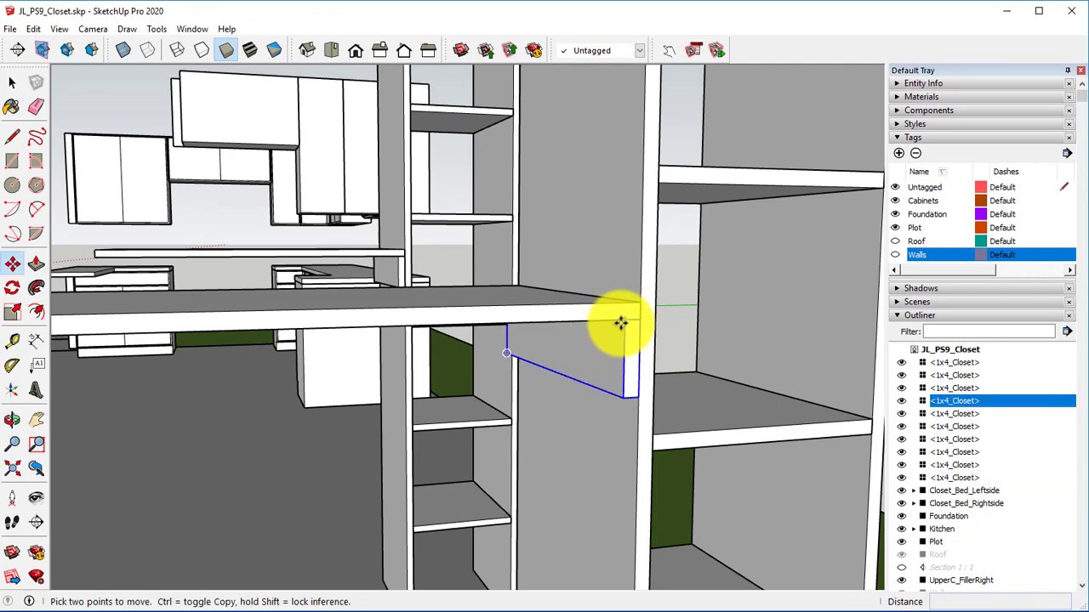
key(ctrl)
click(595, 329)
middle_drag(554, 332, 479, 333)
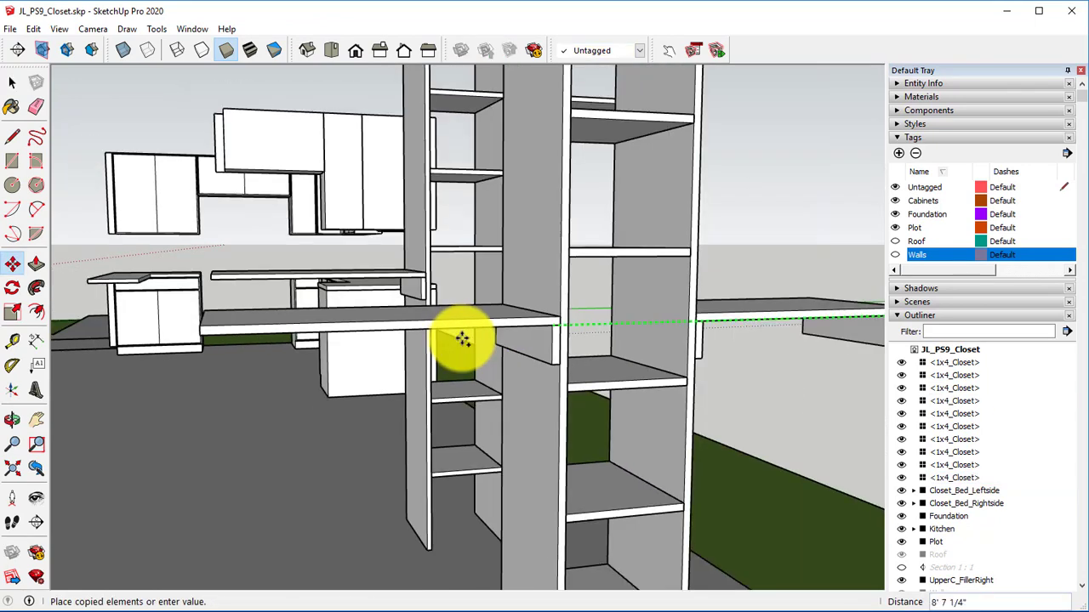
scroll(503, 322, up, 2)
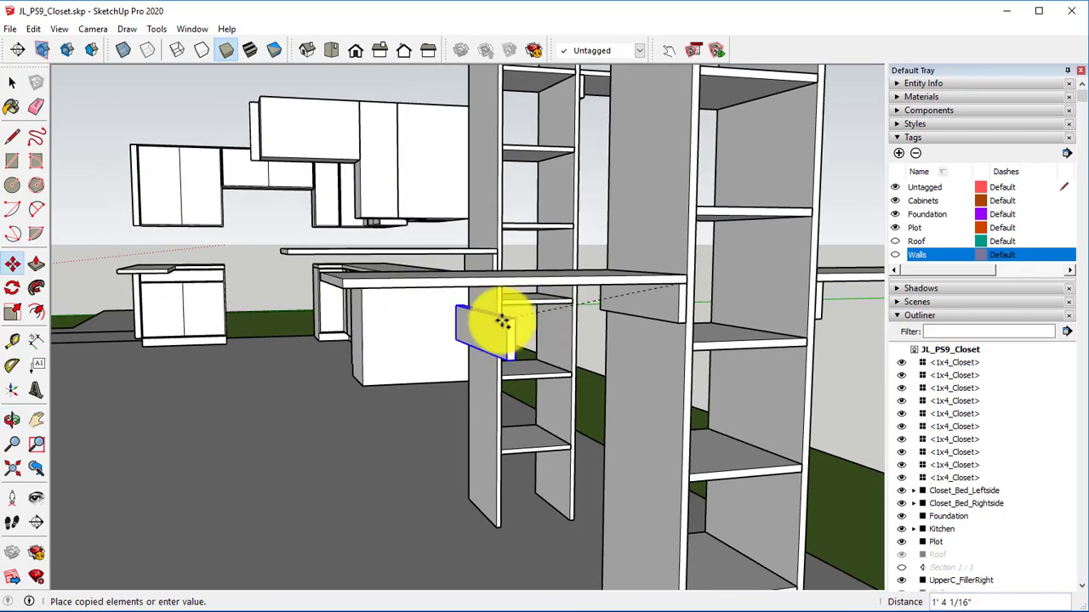
click(349, 291)
middle_drag(382, 316, 497, 292)
Copy the support board beside the post to the shelf's left end.
key(space)
click(510, 256)
scroll(504, 287, up, 3)
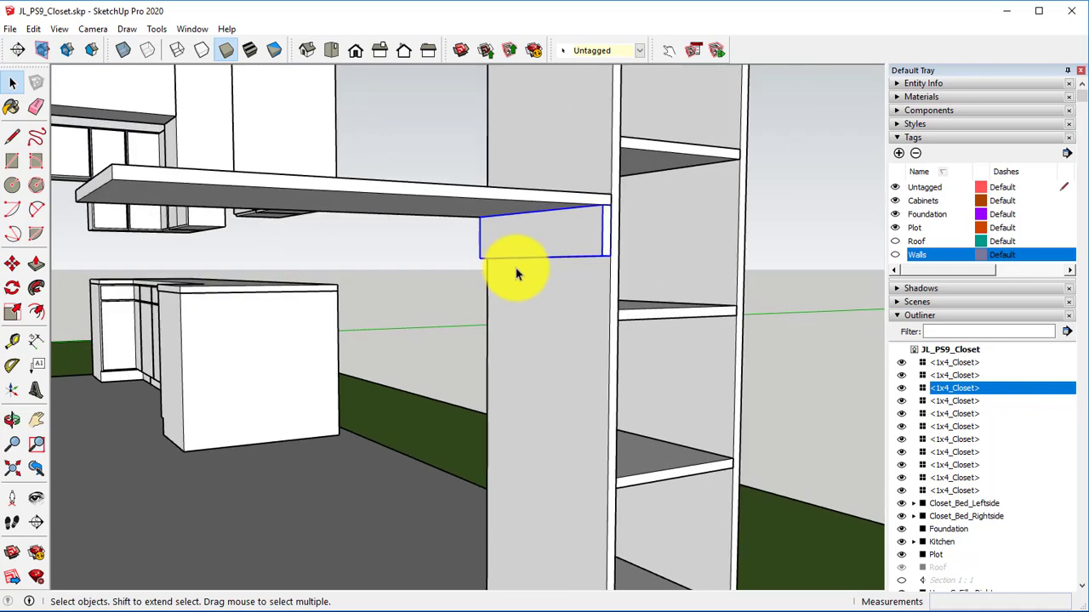
key(m)
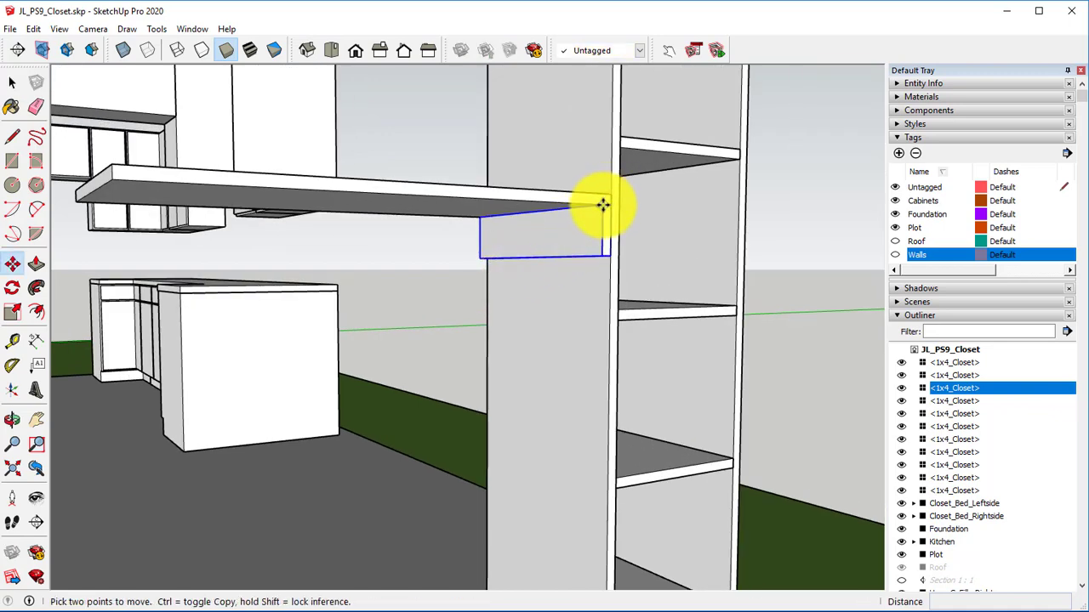
click(602, 205)
key(ctrl)
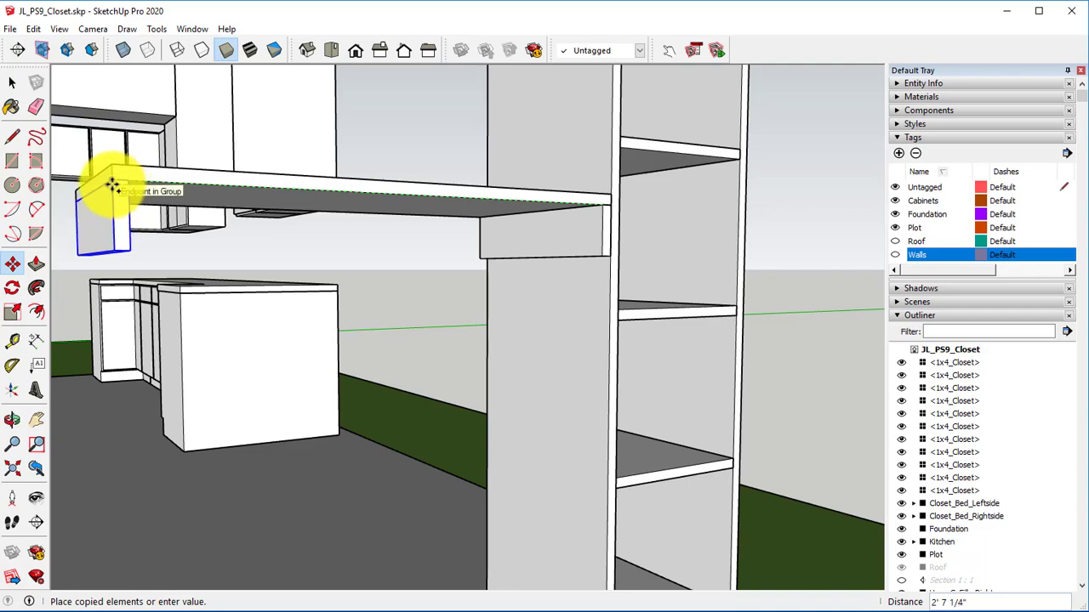
click(111, 185)
Copy another shelf's support board to that shelf's right end.
middle_drag(579, 235, 430, 277)
scroll(471, 297, up, 5)
key(space)
click(482, 283)
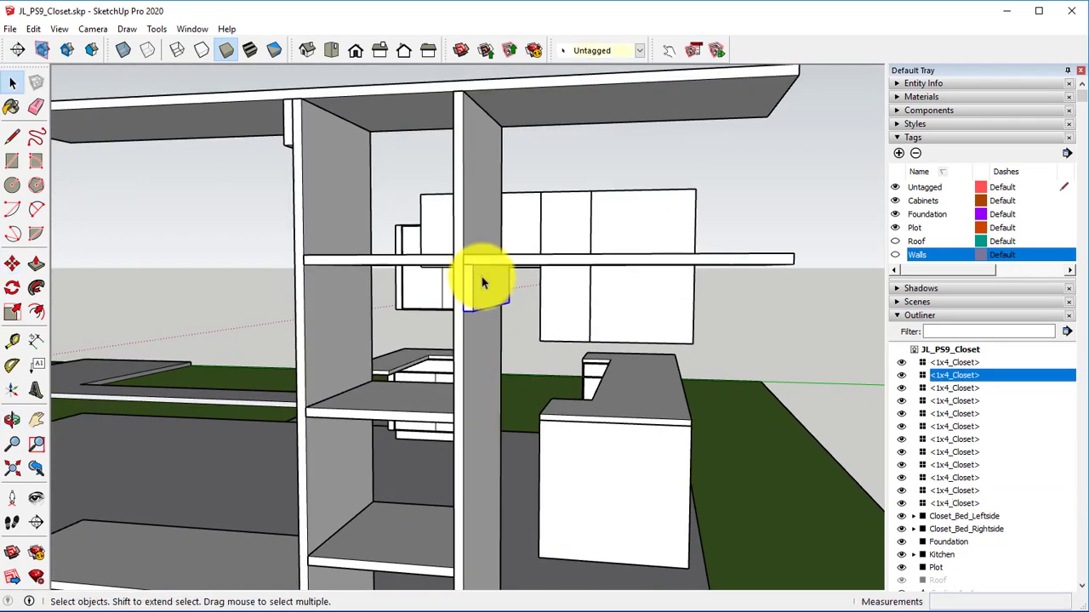
key(m)
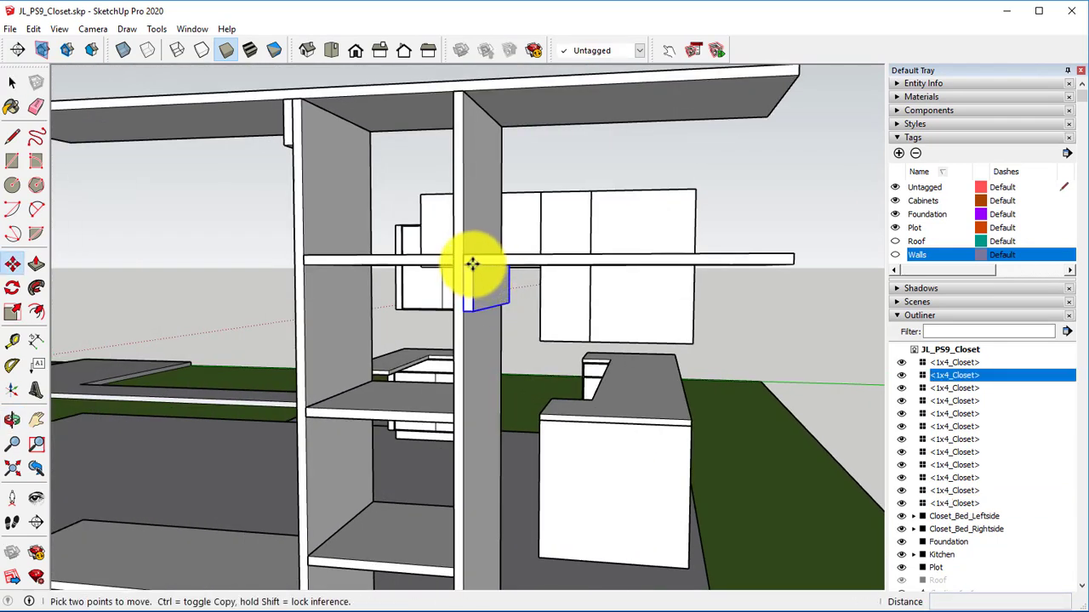
click(472, 264)
key(ctrl)
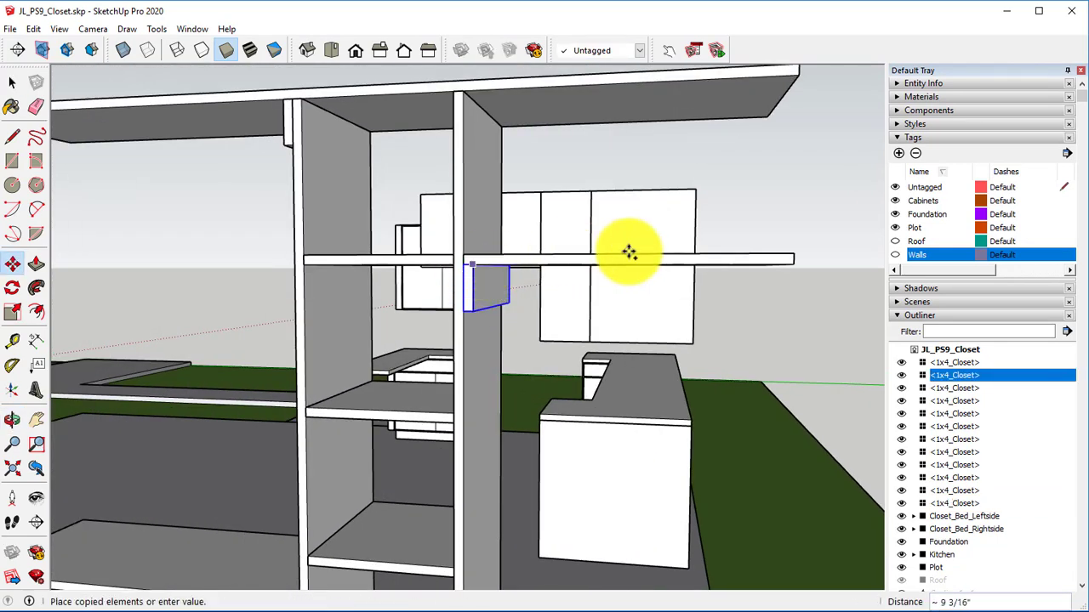
click(795, 260)
Copy the support board under the top board to the top board's left end.
middle_drag(795, 260, 656, 301)
key(space)
click(651, 202)
key(m)
scroll(691, 183, up, 3)
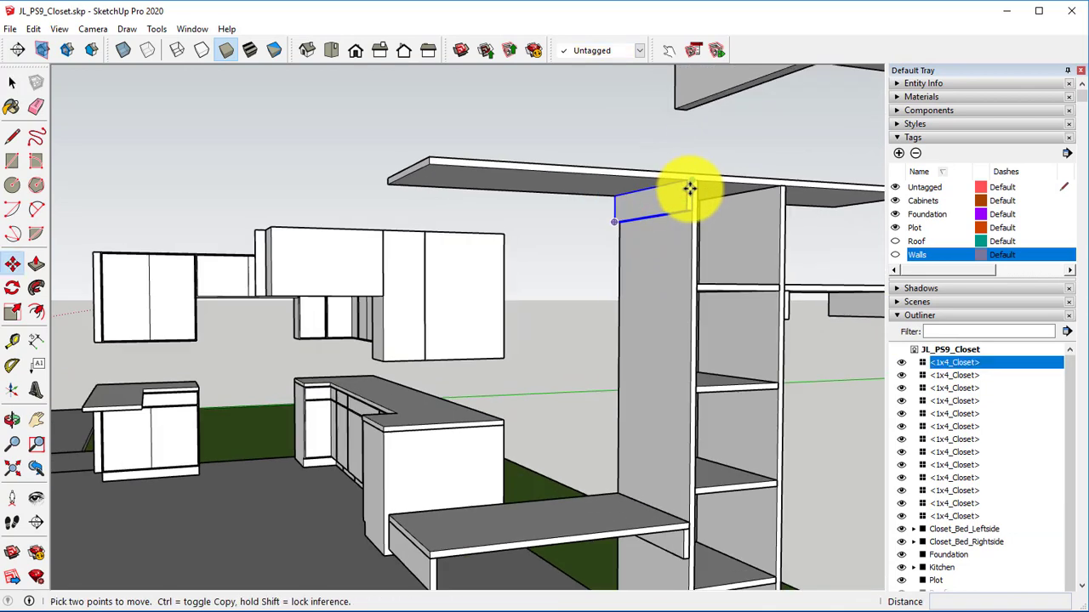
key(q)
key(m)
click(685, 177)
key(ctrl)
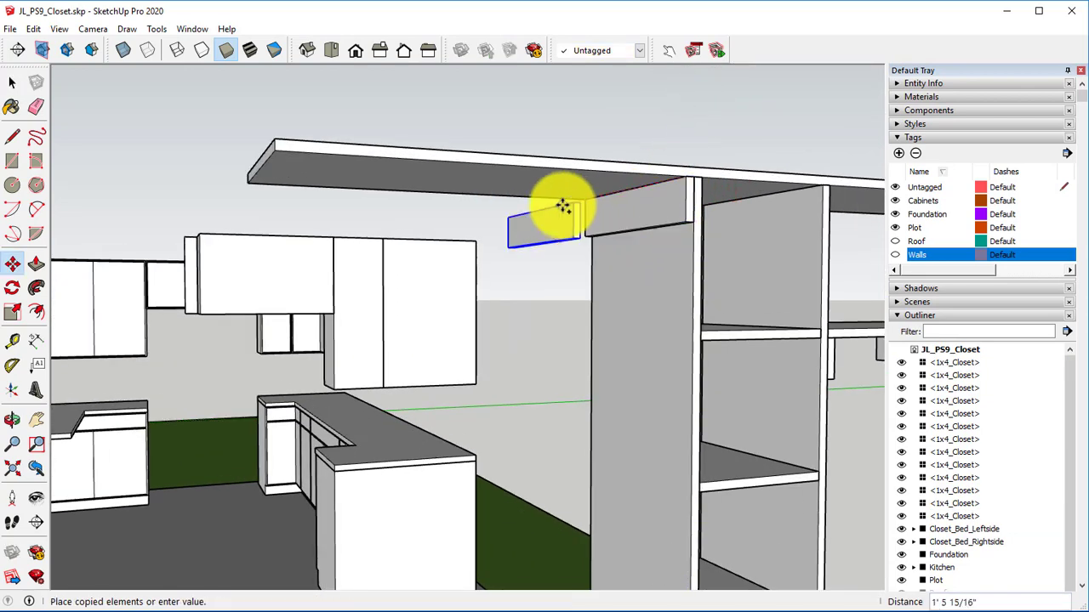
click(275, 153)
Orbit around to the closet's other side near the kitchen cabinets.
scroll(454, 292, down, 8)
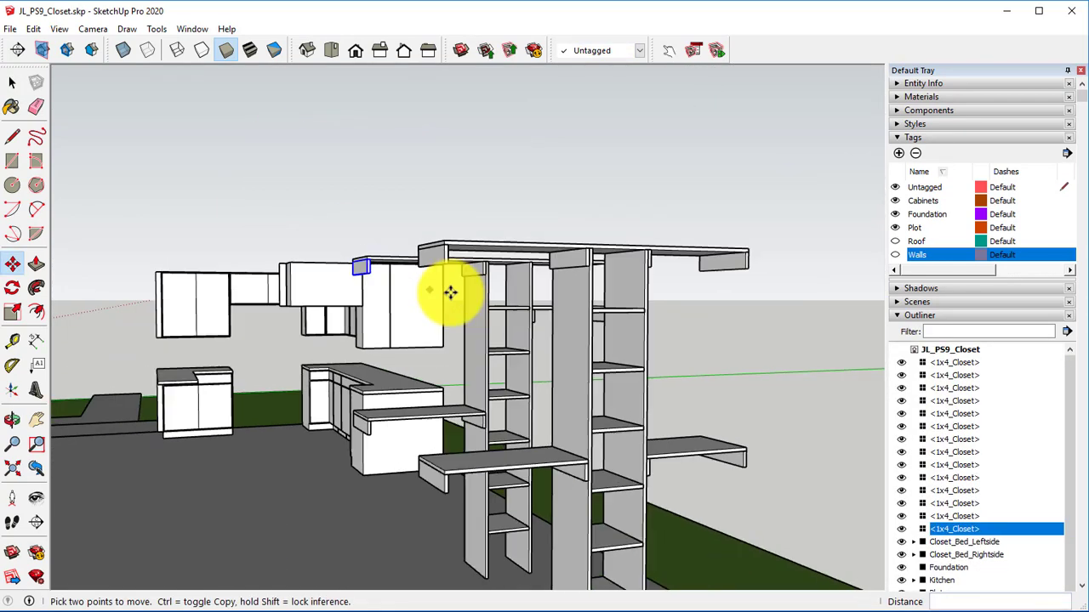
middle_drag(494, 291, 303, 272)
scroll(338, 284, up, 6)
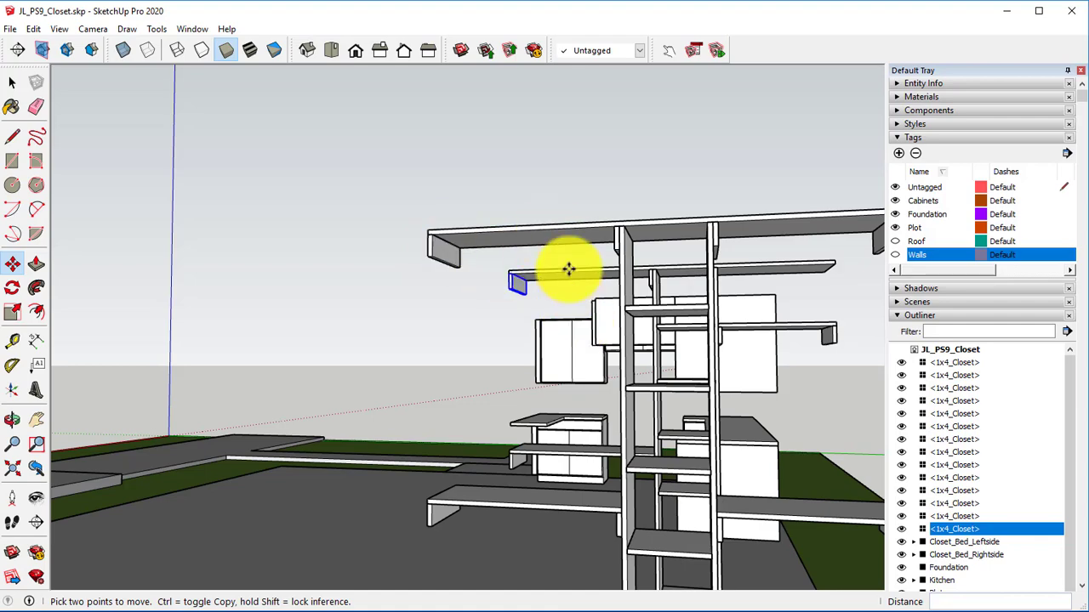
middle_drag(554, 265, 482, 253)
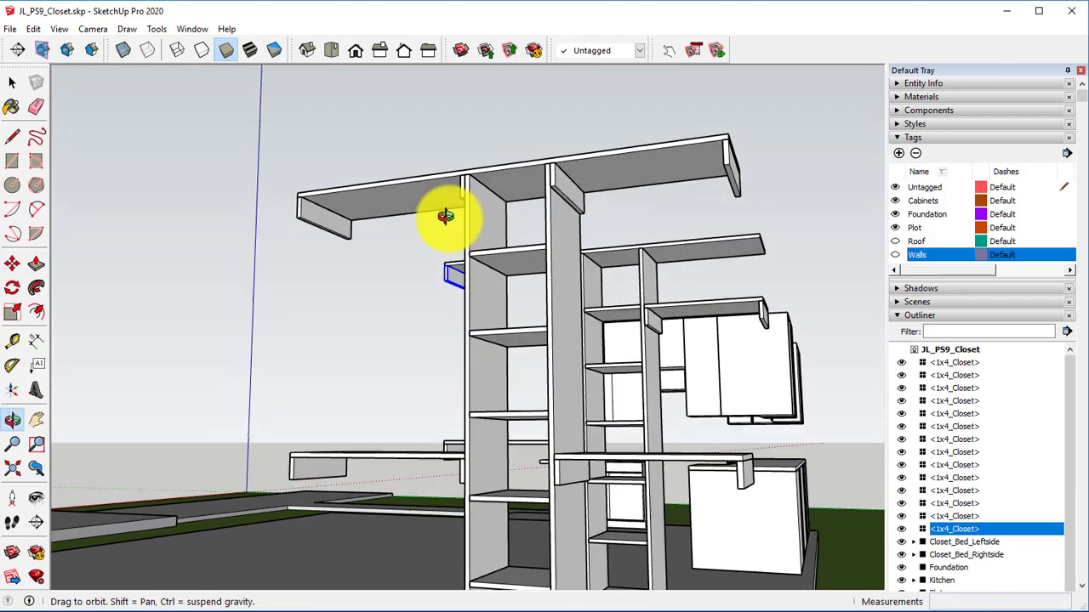
drag(446, 216, 561, 415)
key(m)
middle_drag(561, 414, 382, 311)
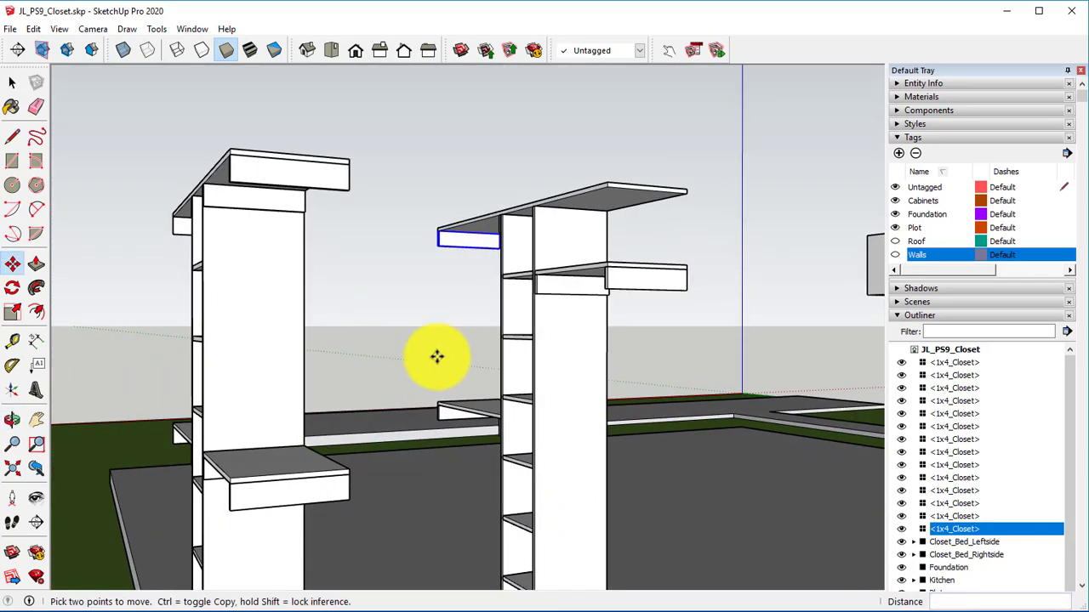
Add crossing guides 12 inches along and 1 3/4 inches below a 1x4_Closet board's top.
shift+middle_drag(474, 331, 494, 316)
scroll(629, 218, up, 5)
scroll(602, 281, up, 3)
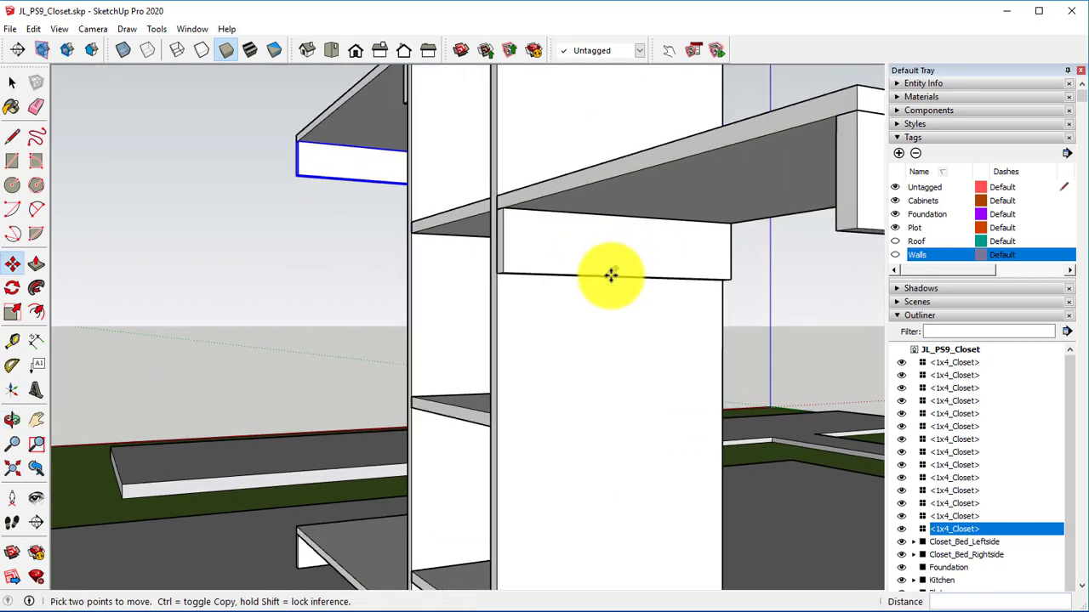
click(11, 341)
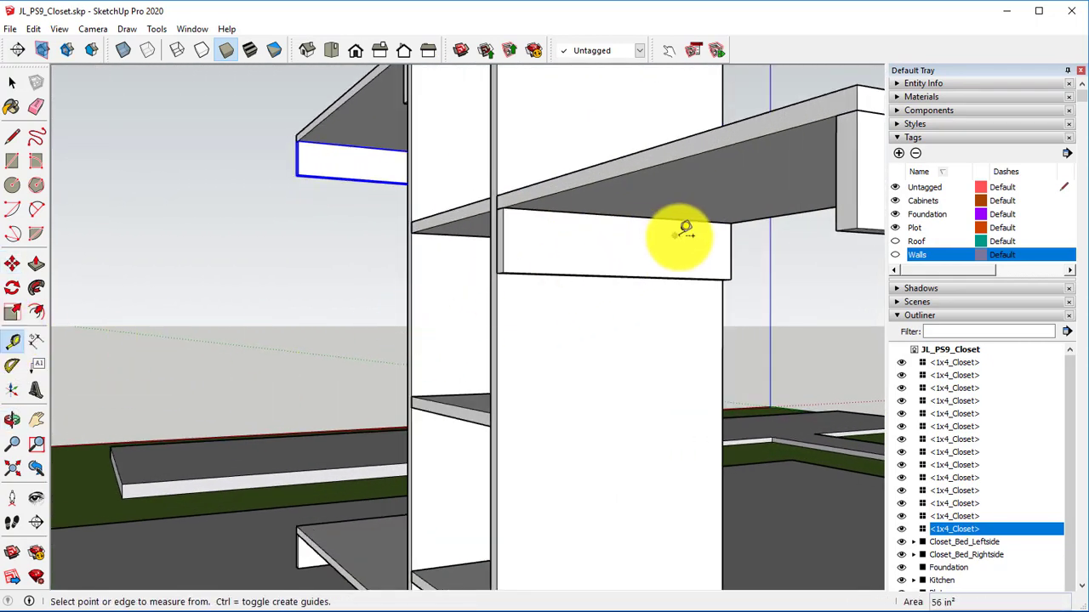
click(732, 250)
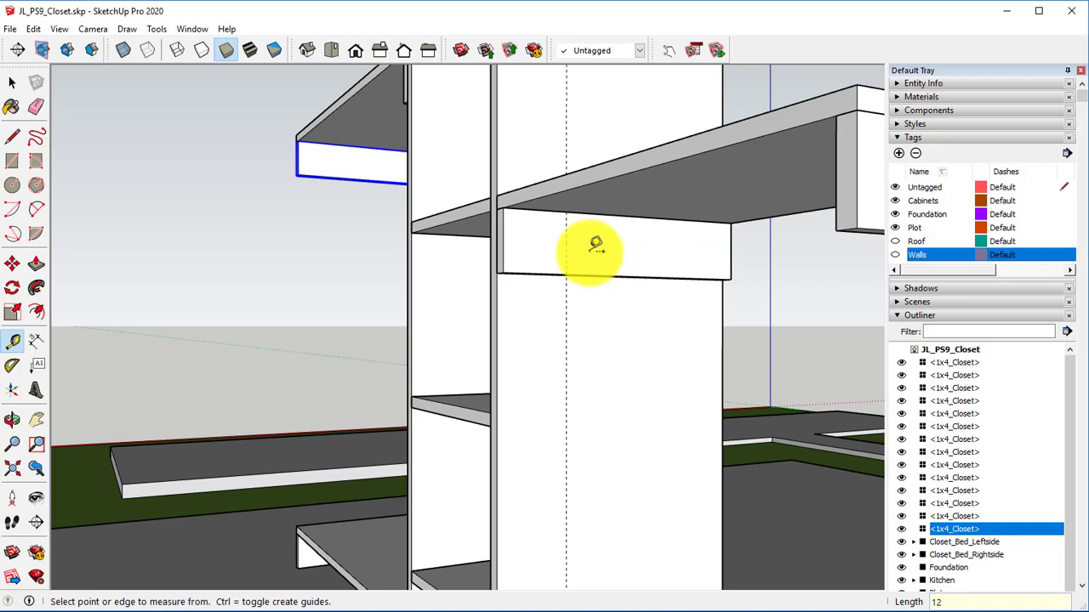
scroll(528, 273, up, 2)
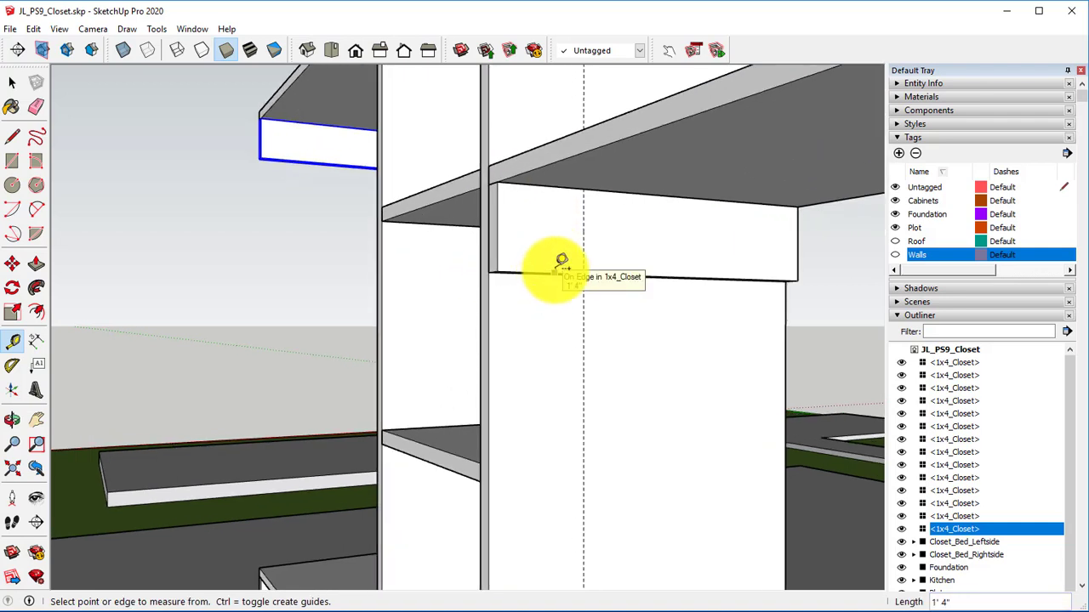
click(555, 271)
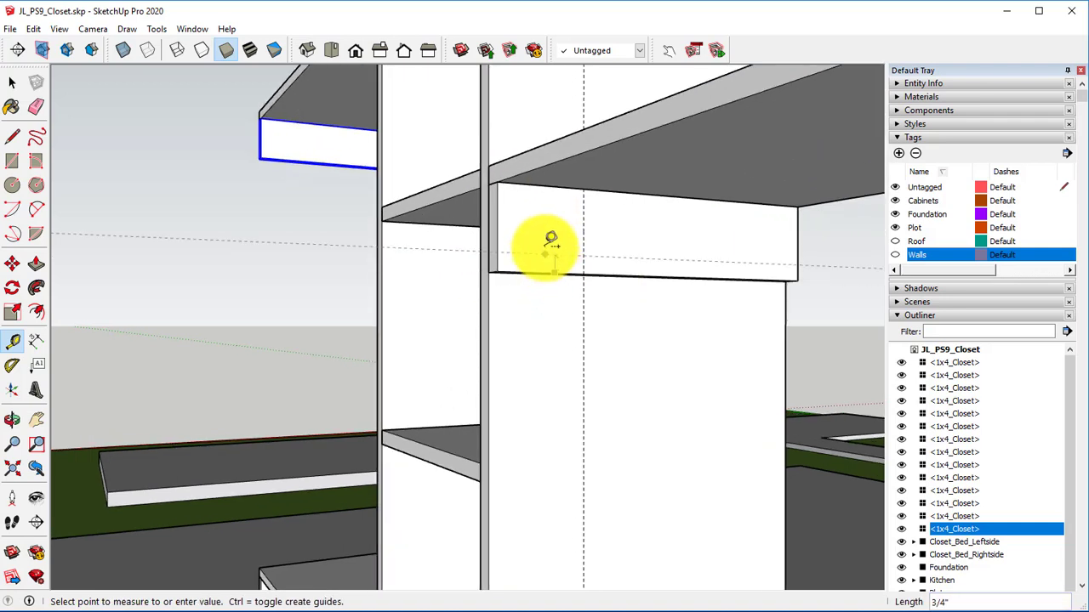
click(501, 218)
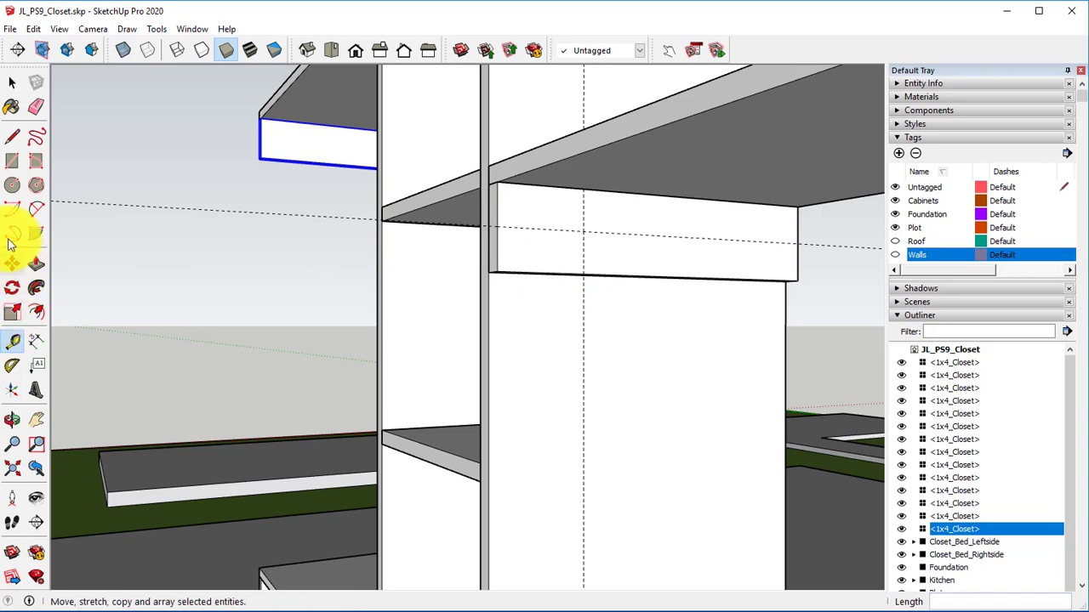
Draw a 0.75-radius circle centred on the guideline crossing.
click(14, 187)
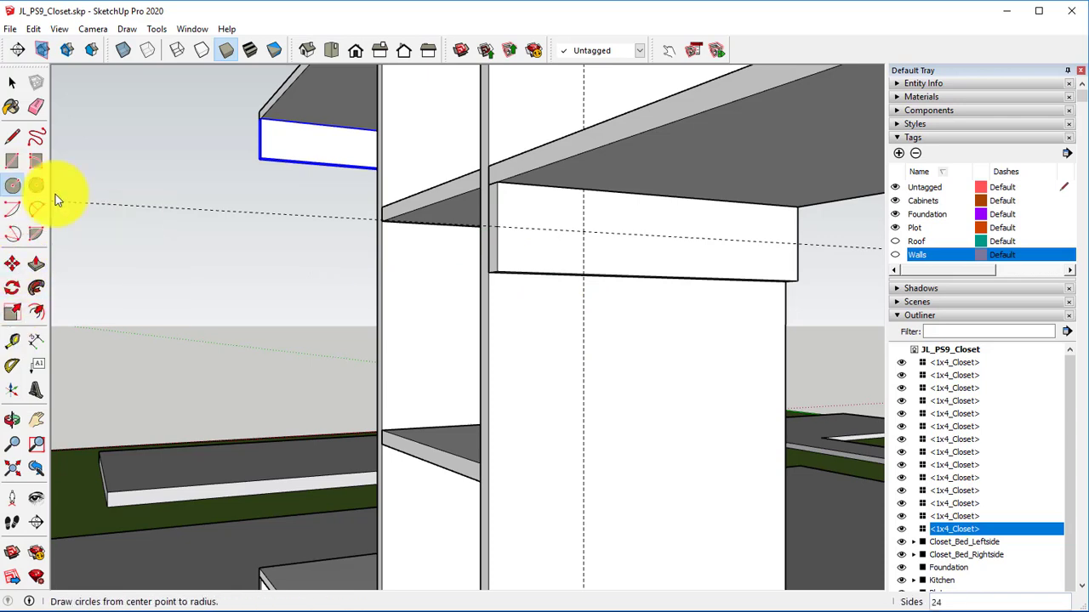
click(584, 231)
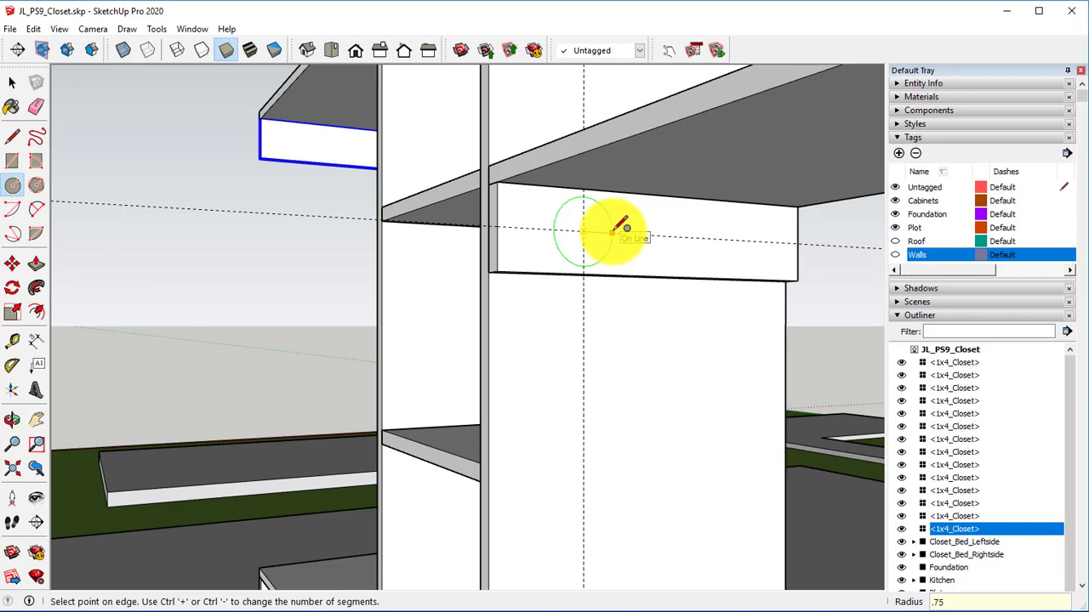
text(.75)
key(Return)
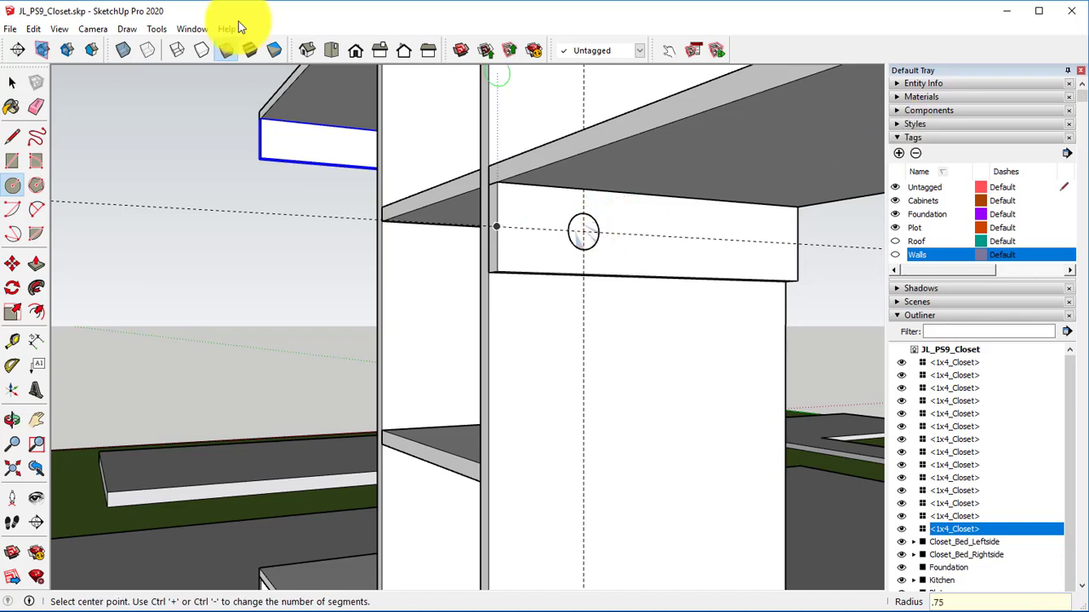
Push/pull the circle 1' 9 3/4" across to the far support board.
key(p)
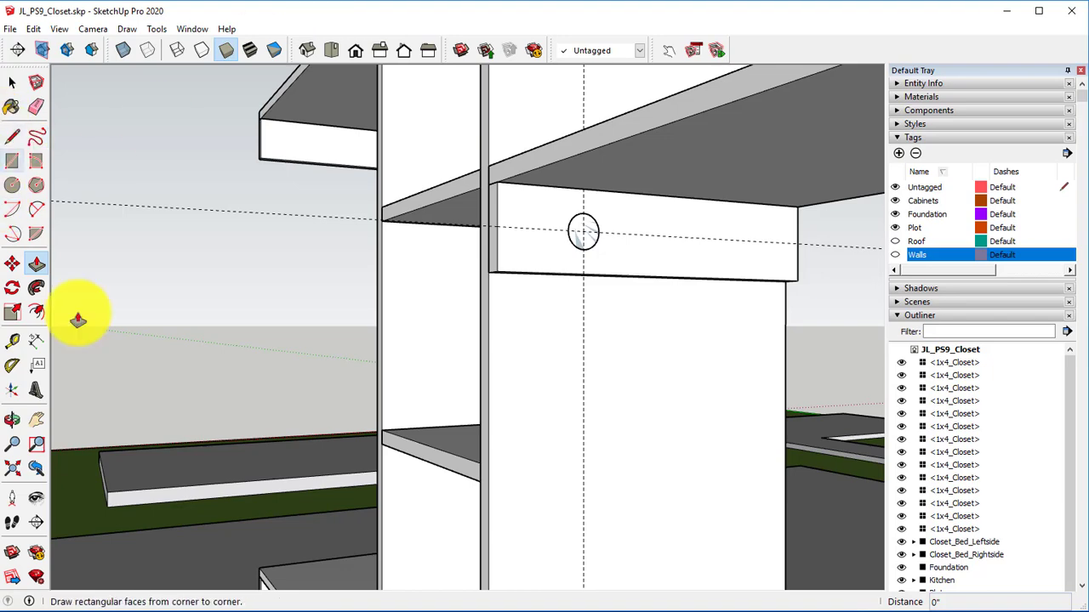
click(574, 241)
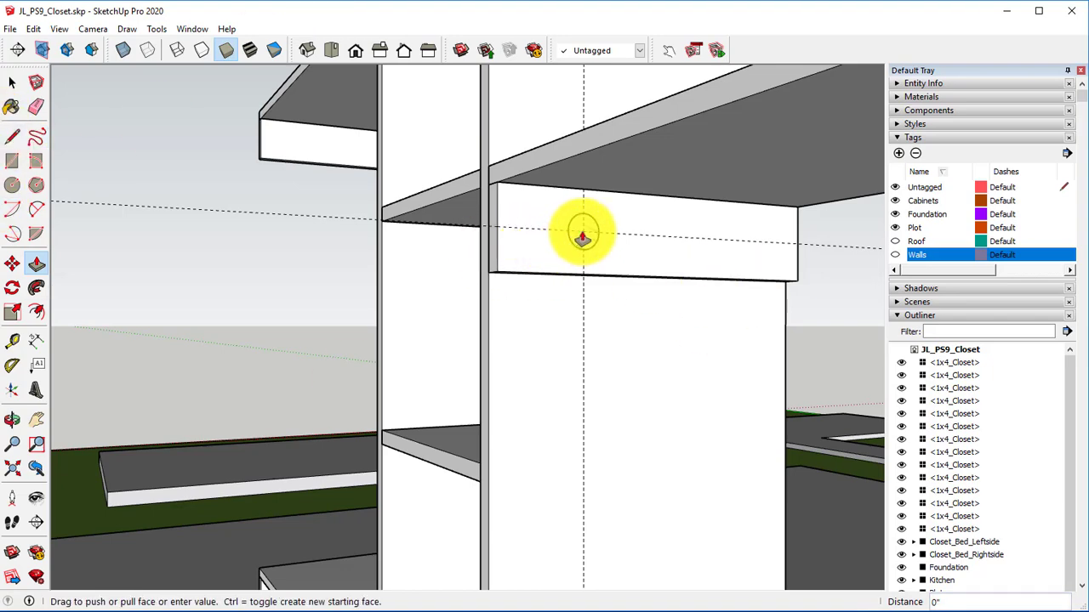
middle_drag(686, 231, 573, 287)
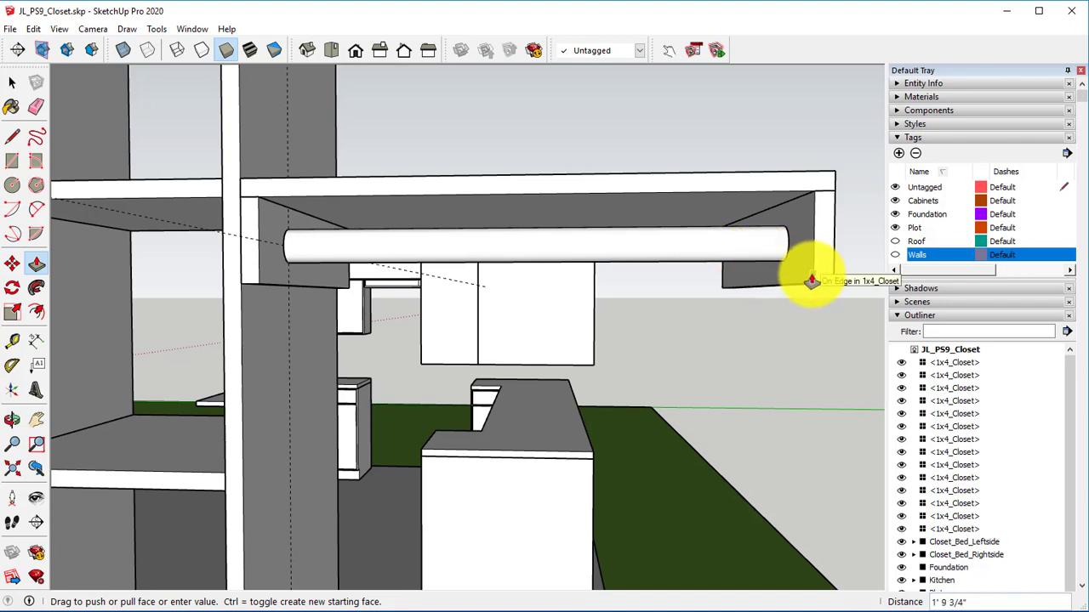
click(781, 273)
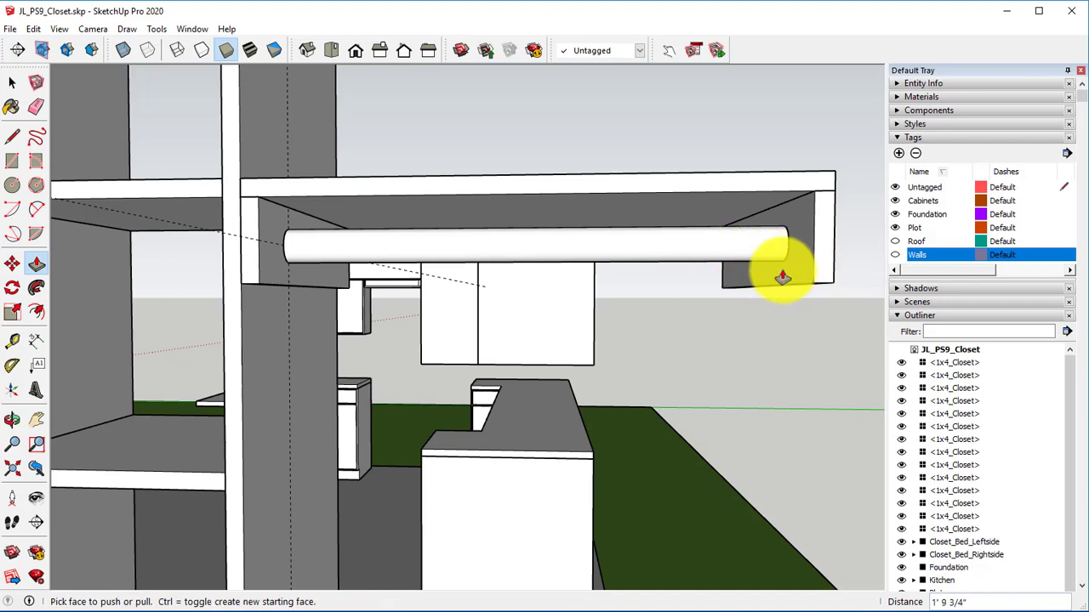
middle_drag(780, 273, 283, 213)
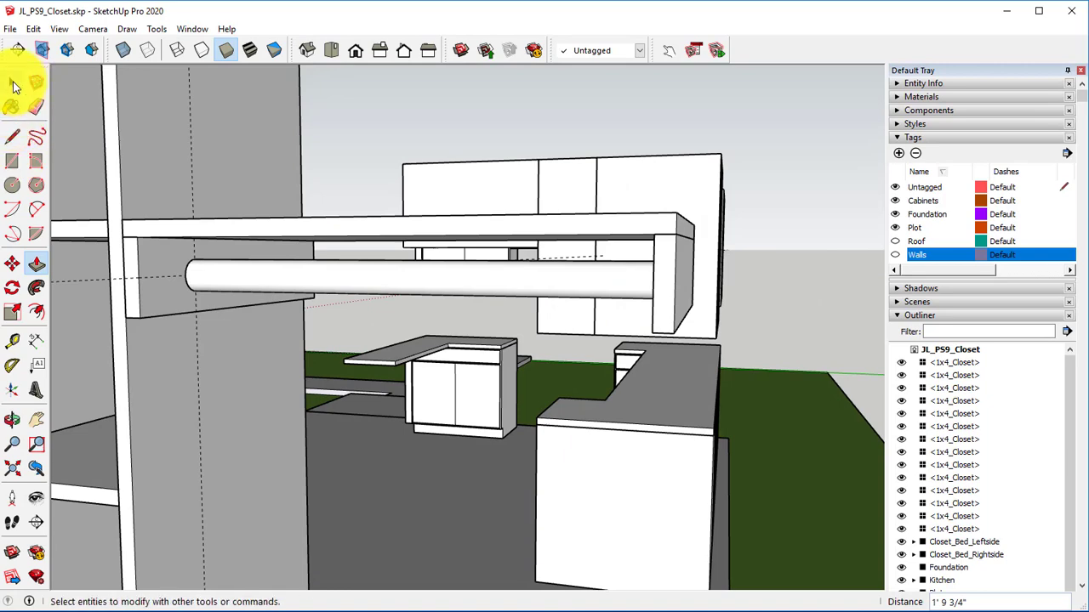
Select the closet rod's surfaces and make them a group.
click(12, 83)
click(296, 284)
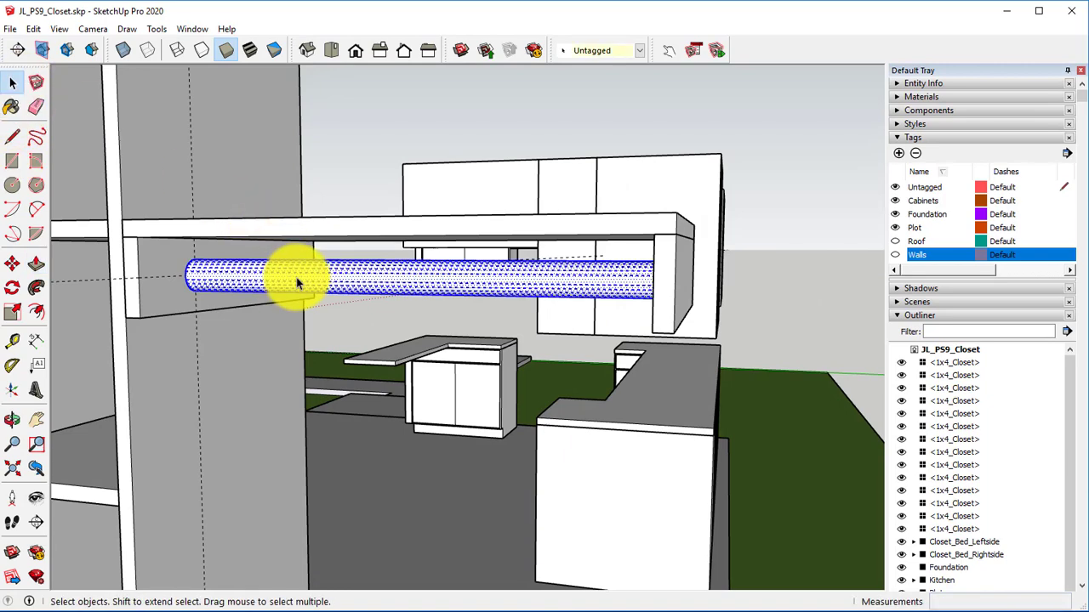
right_click(297, 280)
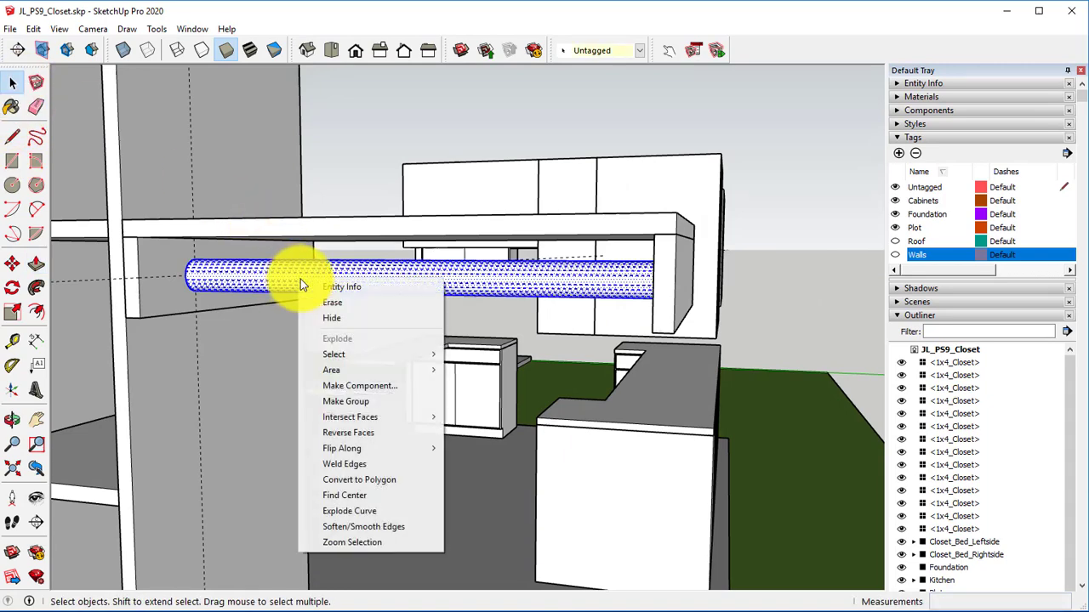
click(344, 400)
Copy the rod group from its end to the other shelf support with Move and Ctrl.
click(12, 264)
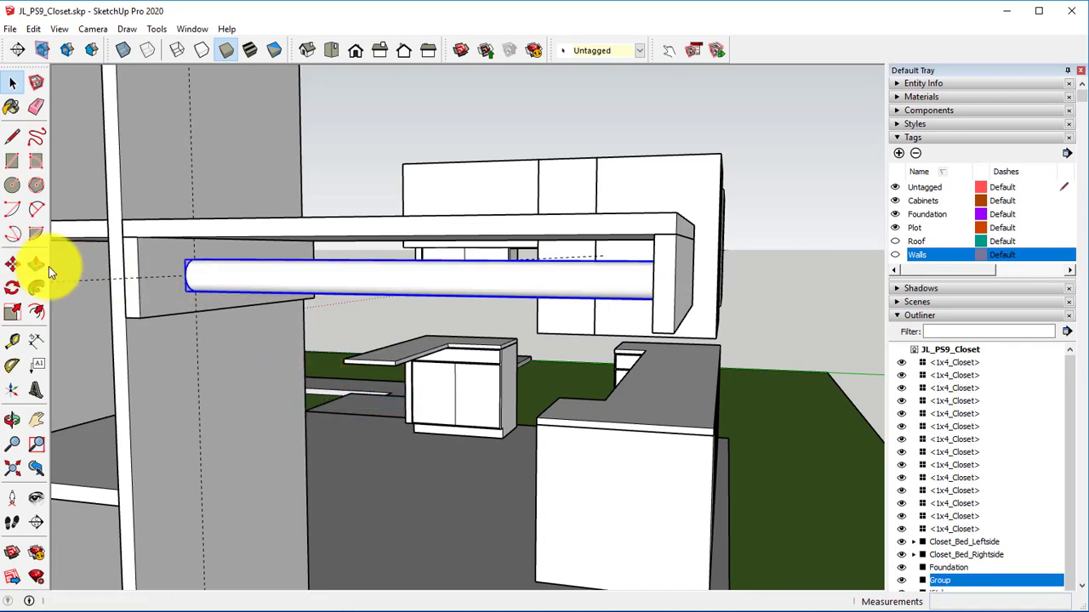
click(185, 292)
key(ctrl)
middle_drag(170, 289, 298, 311)
middle_drag(149, 269, 664, 357)
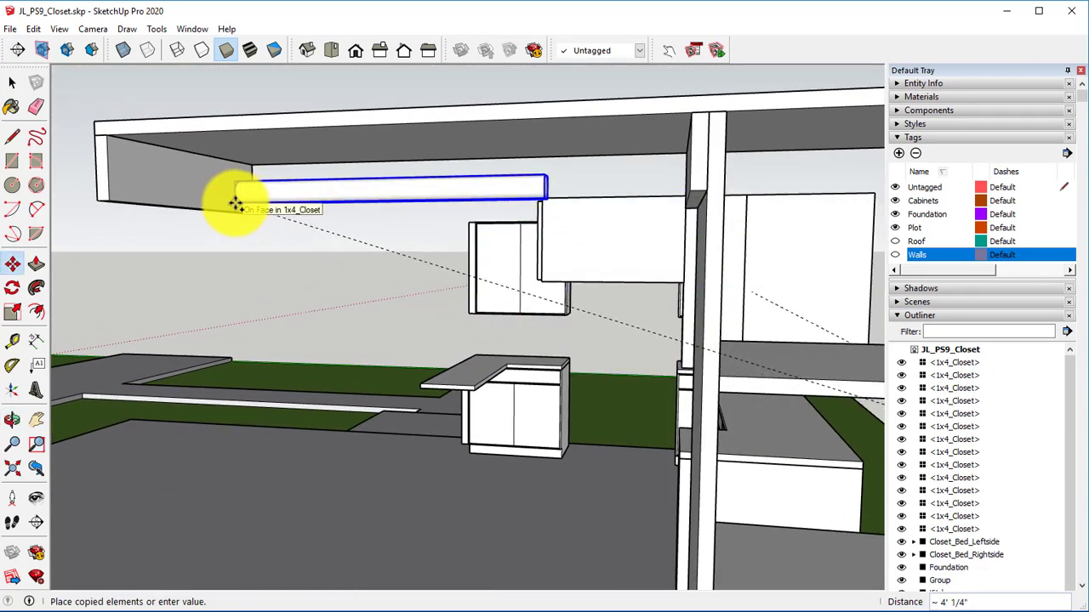
click(236, 204)
scroll(433, 298, down, 3)
middle_drag(433, 299, 616, 347)
scroll(616, 346, up, 5)
middle_drag(485, 297, 97, 267)
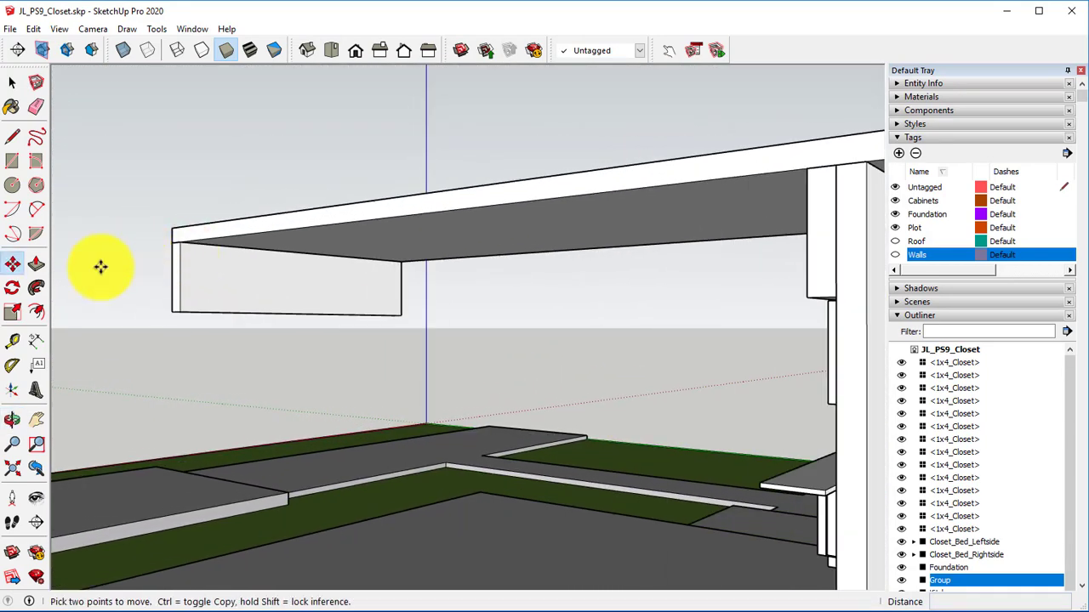
Place Tape Measure guide lines across the support's bottom edge and corner.
click(12, 340)
click(287, 313)
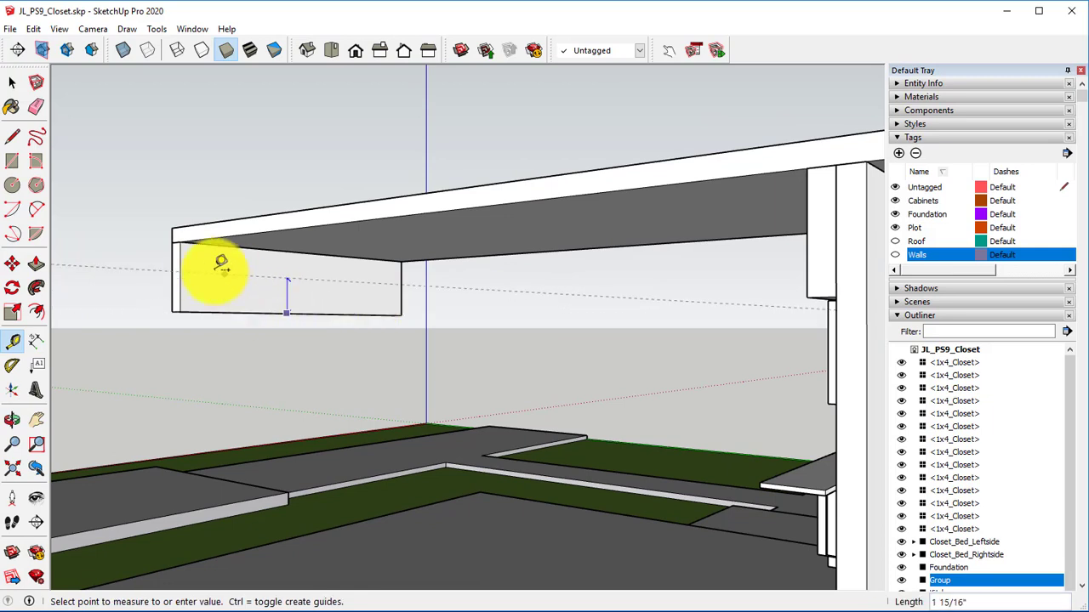
click(187, 270)
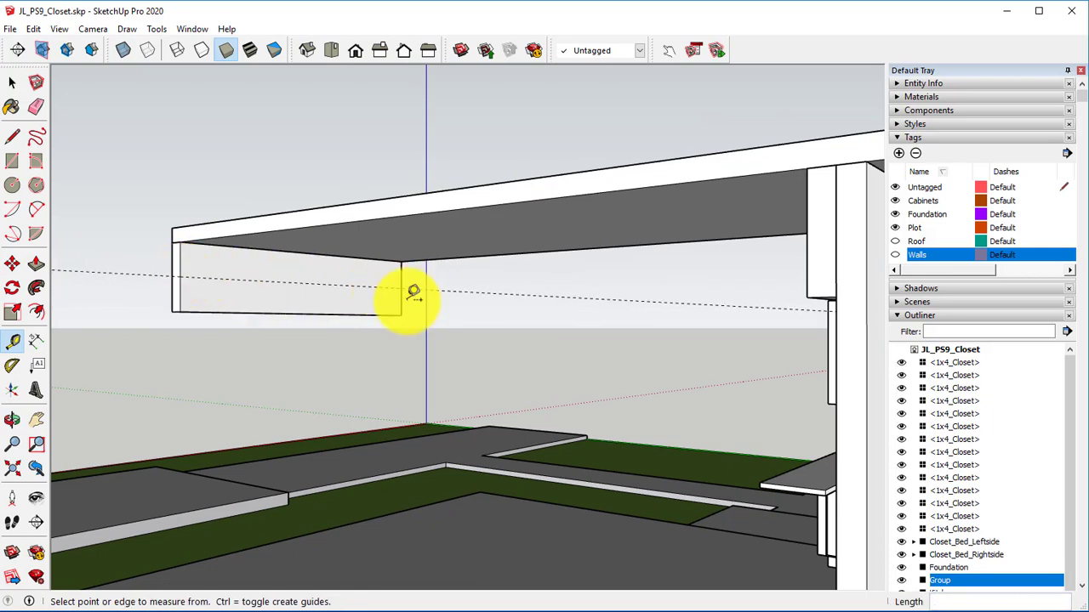
click(401, 299)
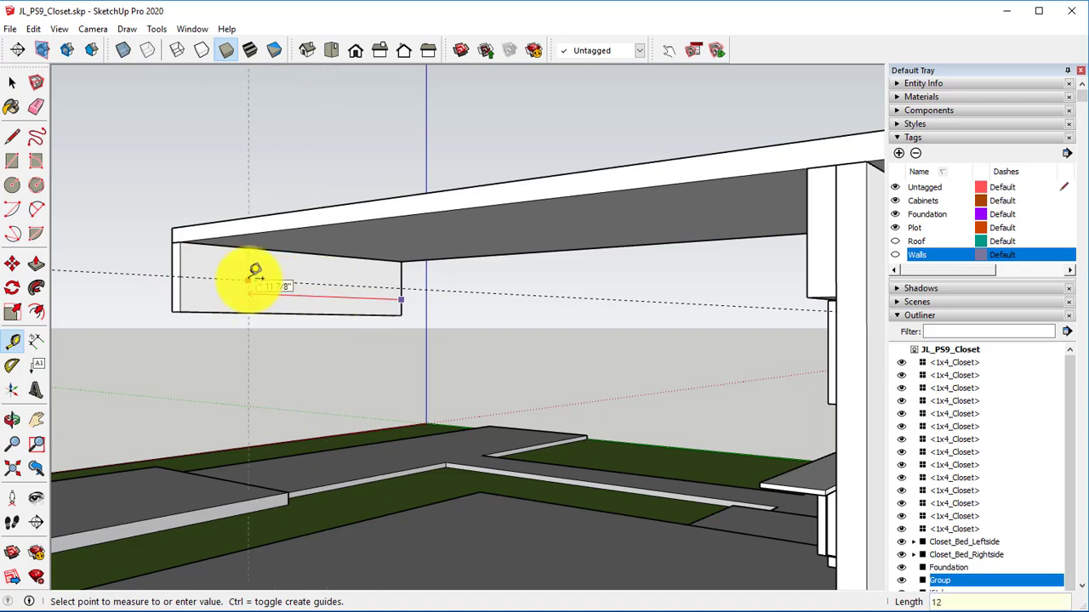
Draw a 0.75-radius circle at the guide crossing and pull it out 2' 6 1/2" into a rod.
click(12, 185)
scroll(249, 272, up, 3)
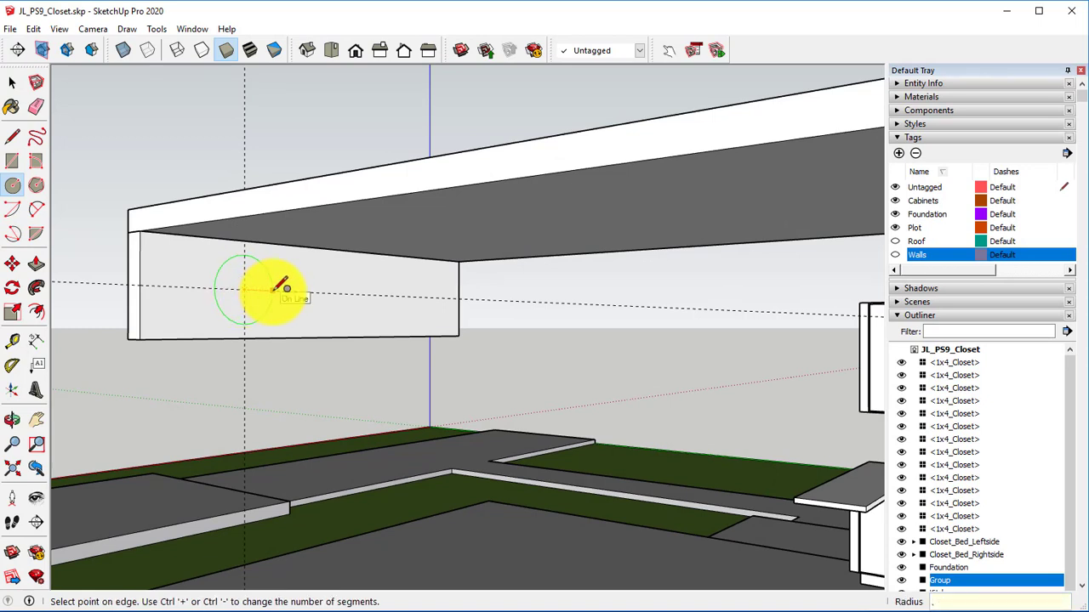
key(Return)
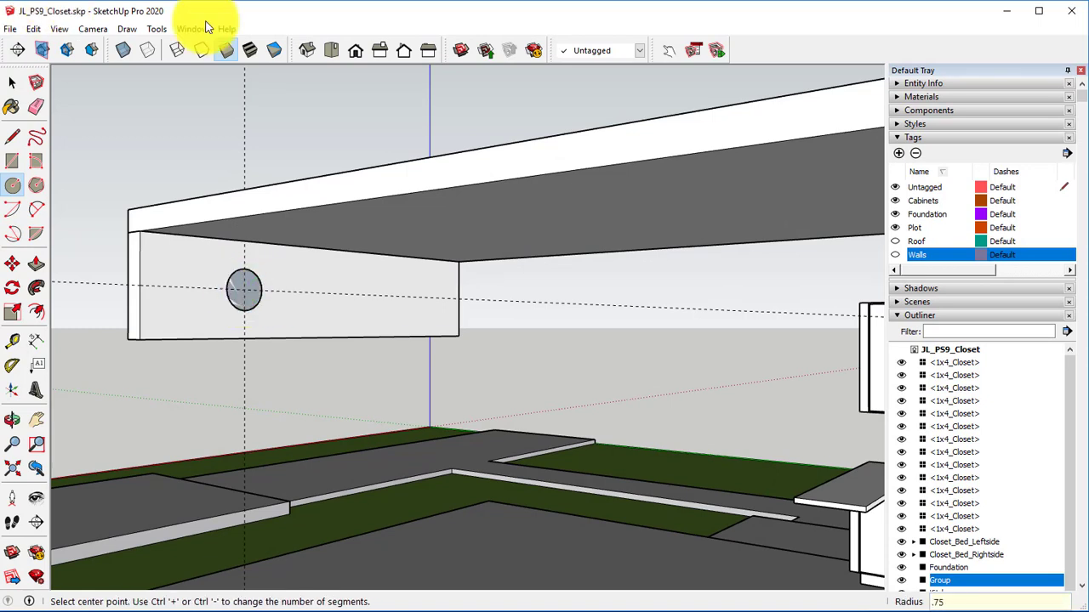
click(37, 267)
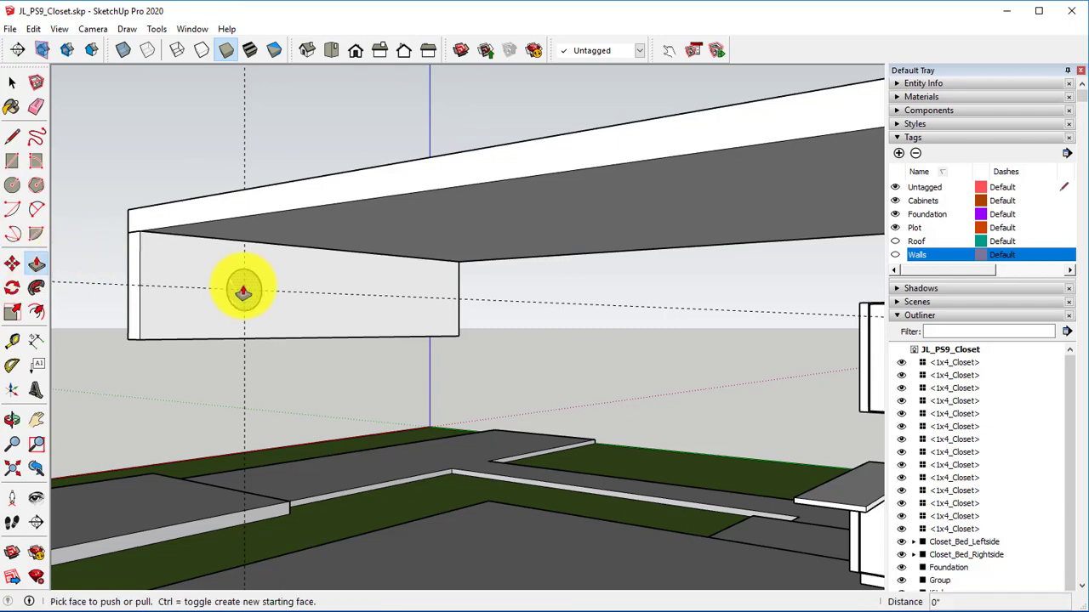
drag(243, 289, 417, 303)
middle_drag(418, 304, 644, 316)
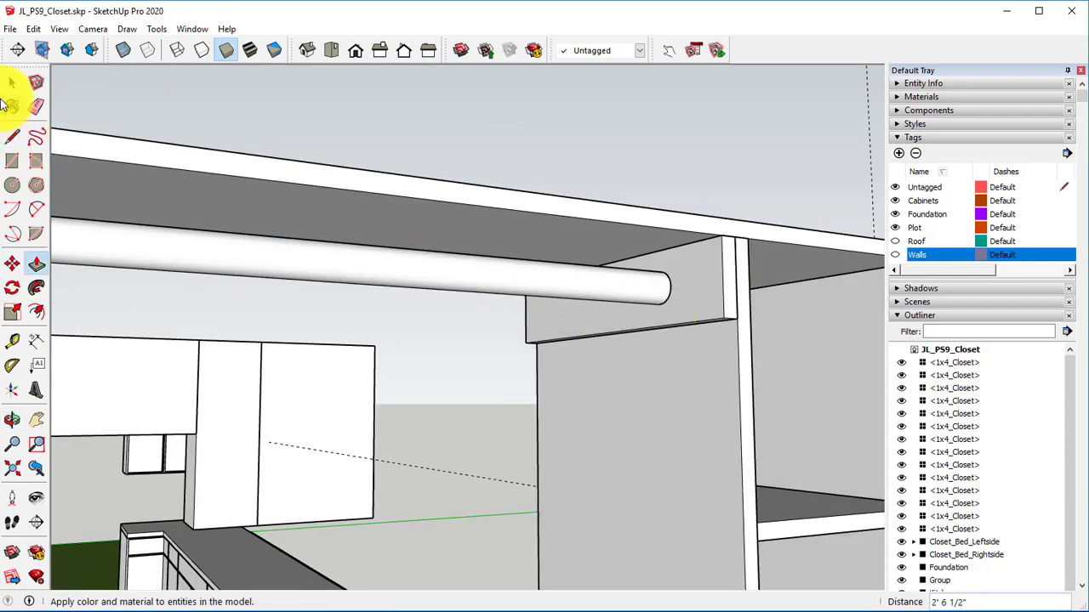
Triple-click the newest rod and make it a group.
click(12, 82)
triple_click(384, 283)
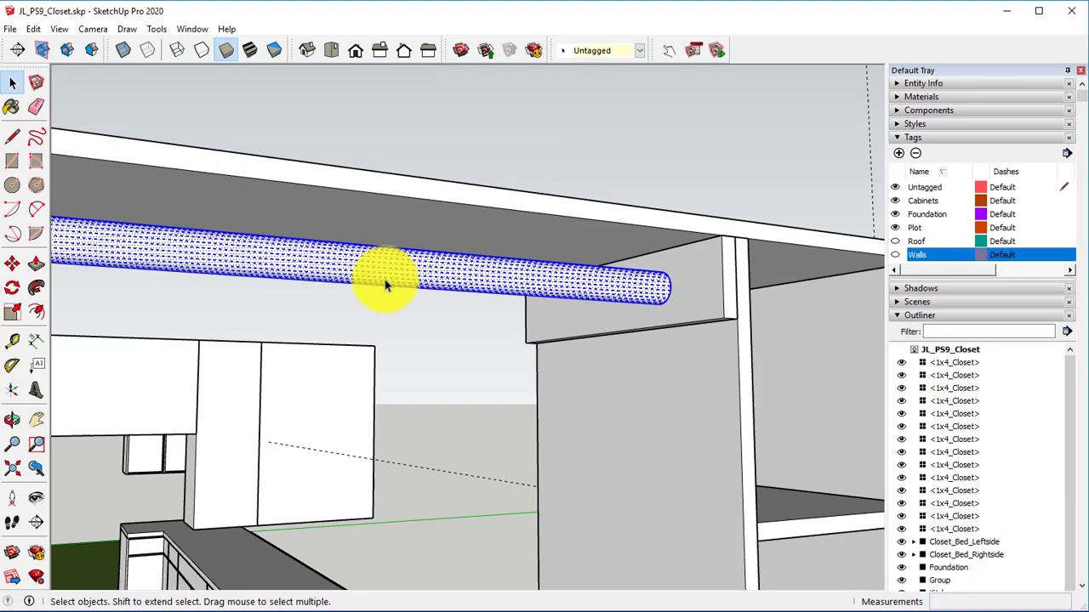
right_click(387, 282)
click(404, 287)
right_click(428, 281)
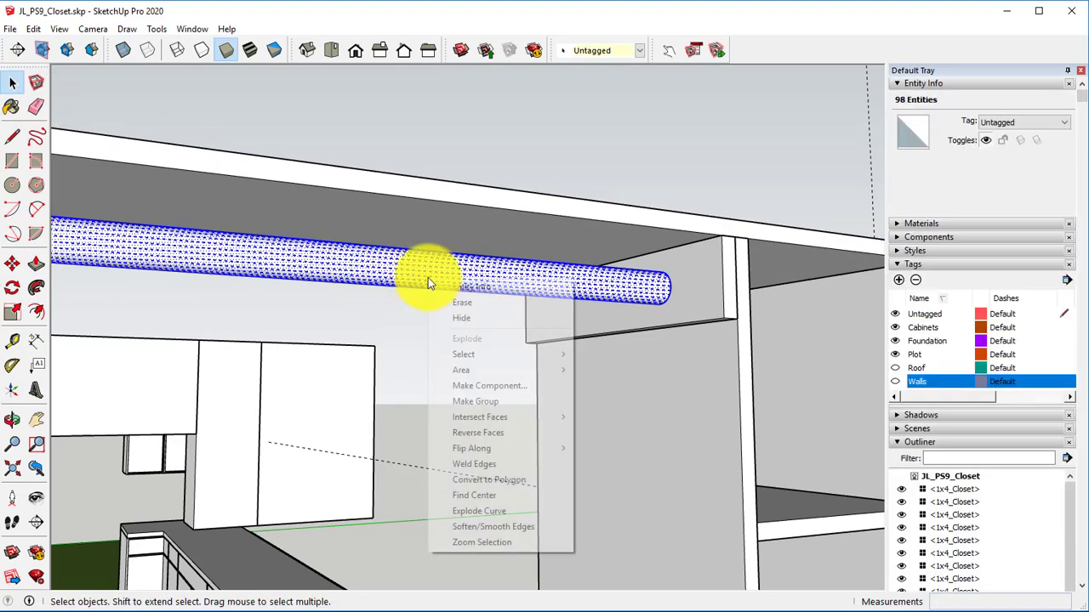
click(462, 398)
Place guide lines on the next shelf's support edge and corner.
scroll(462, 391, down, 5)
scroll(466, 387, up, 10)
shift+middle_drag(554, 408, 538, 360)
key(t)
scroll(666, 333, up, 3)
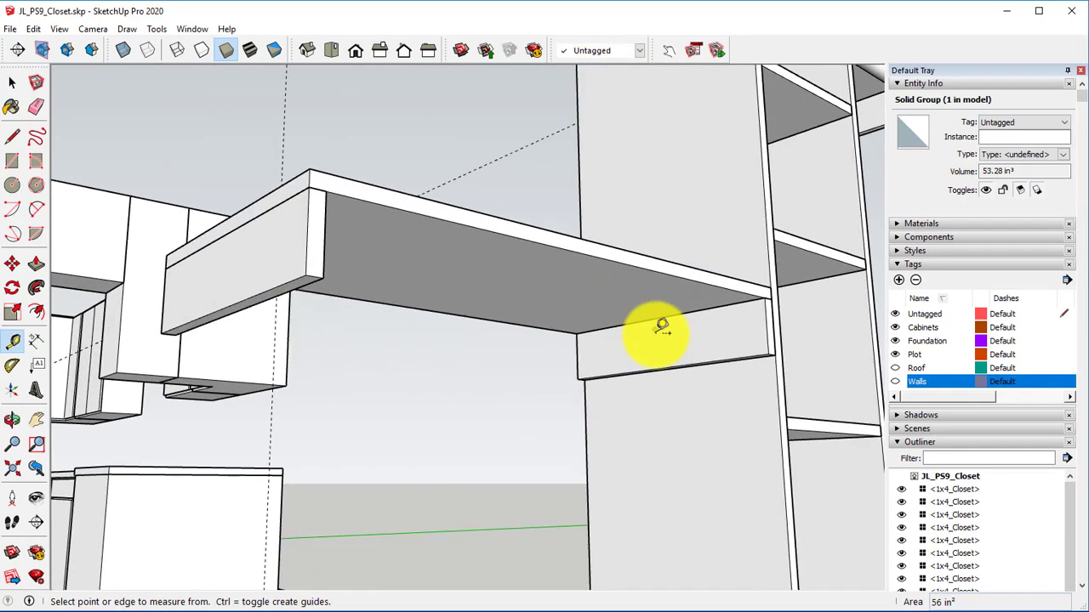
click(691, 364)
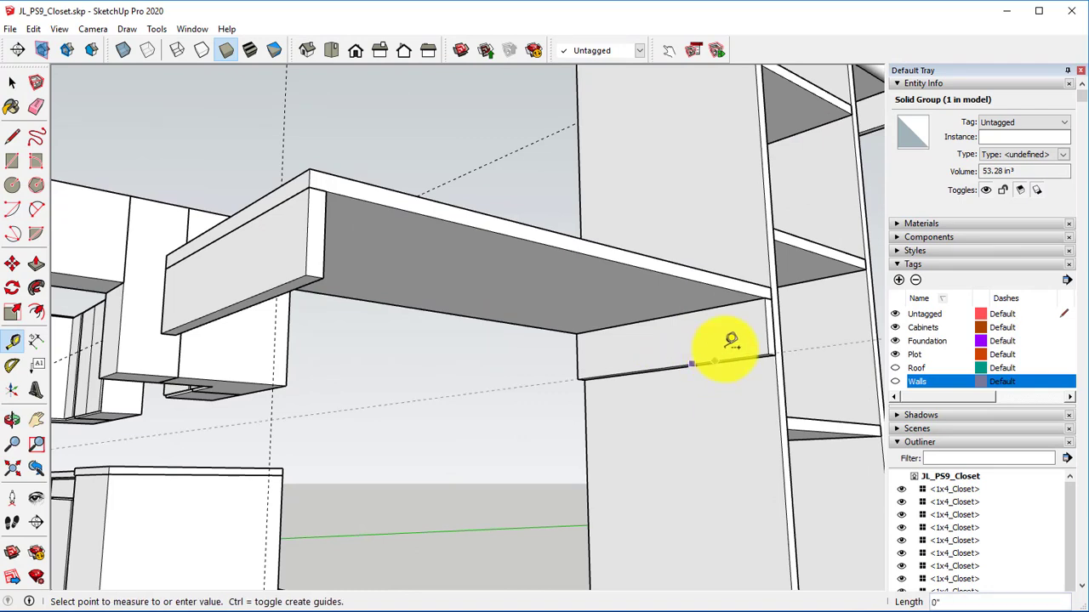
click(768, 324)
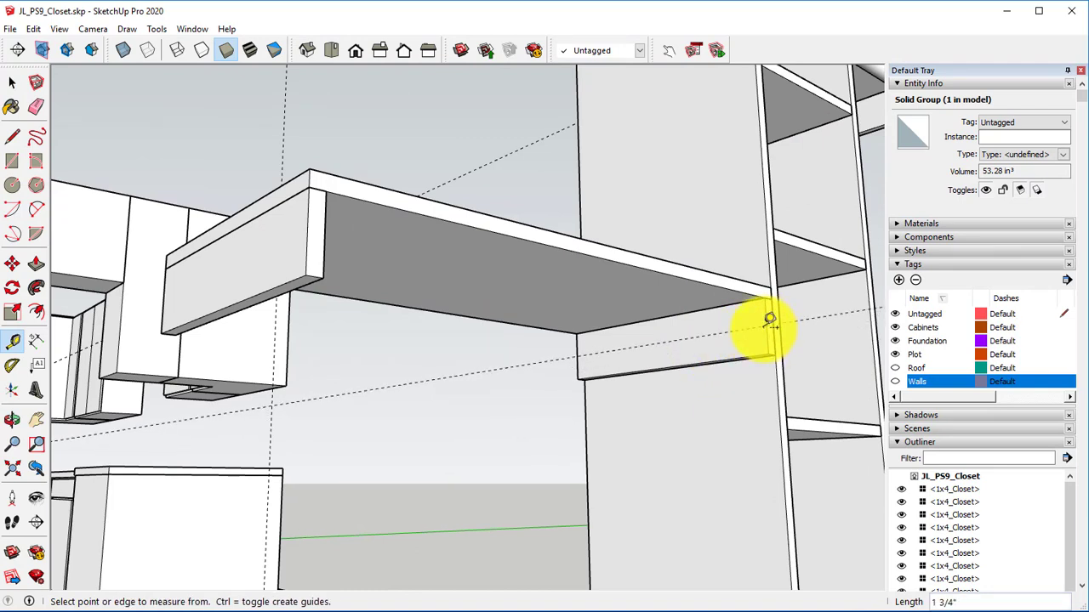
click(578, 343)
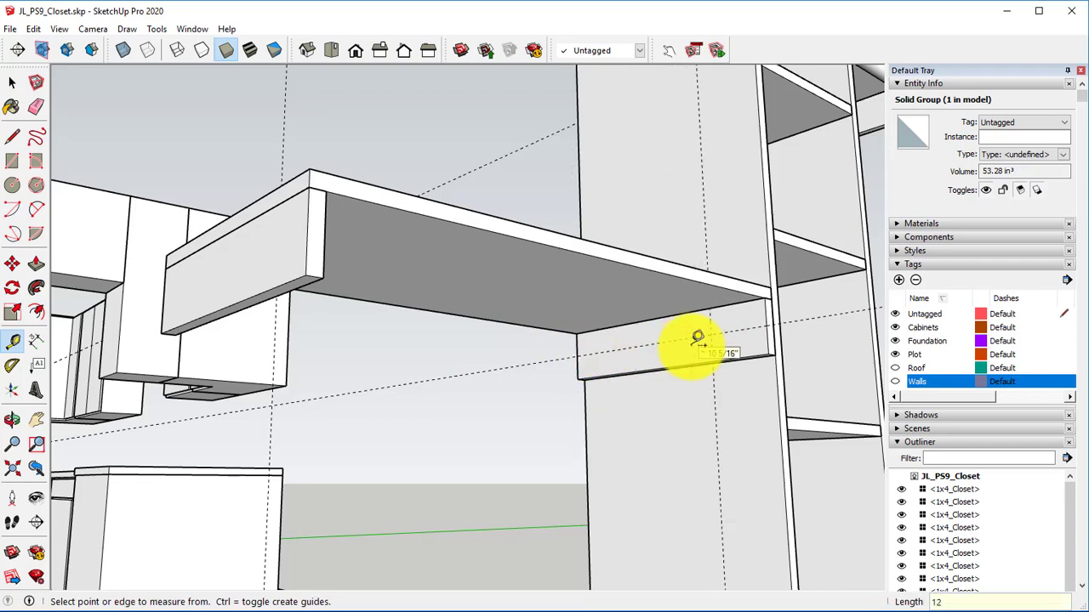
Draw a .75-radius circle at the guide crossing and extrude it to the opposite support.
key(c)
scroll(741, 311, up, 3)
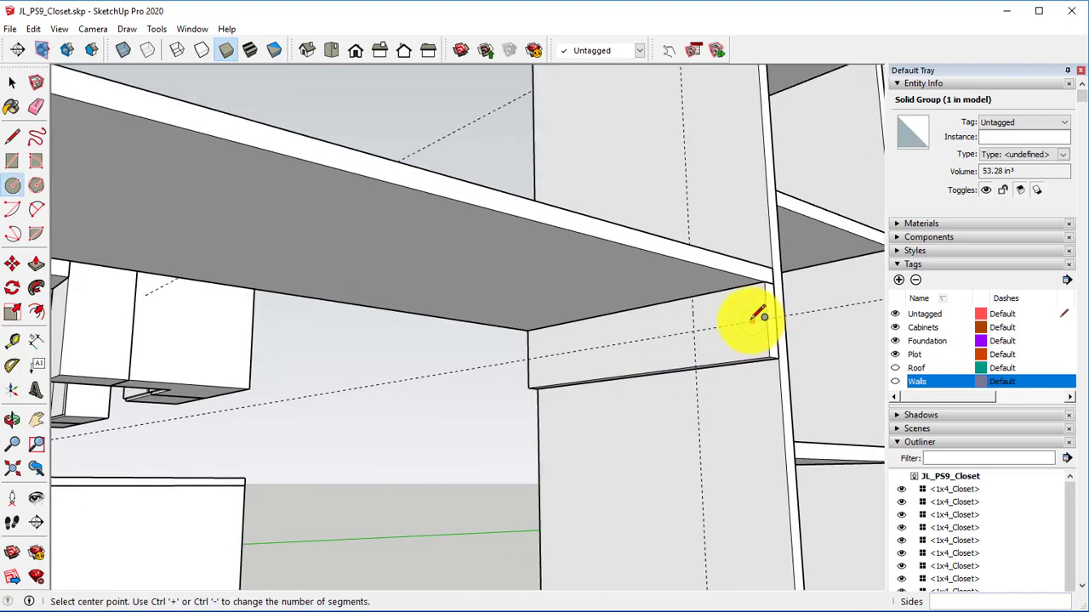
click(698, 327)
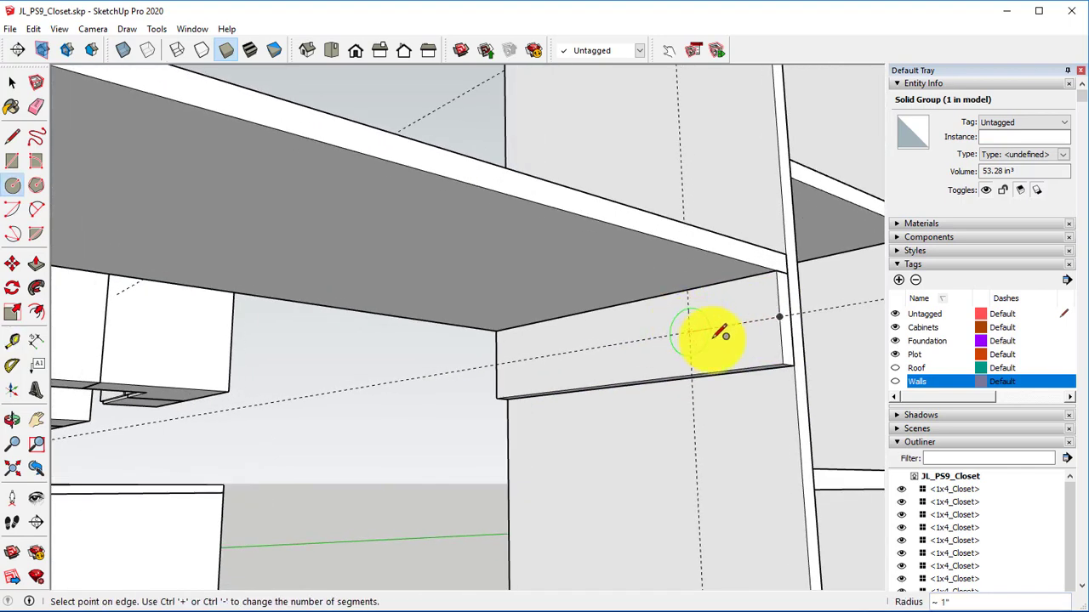
text(.75)
key(Return)
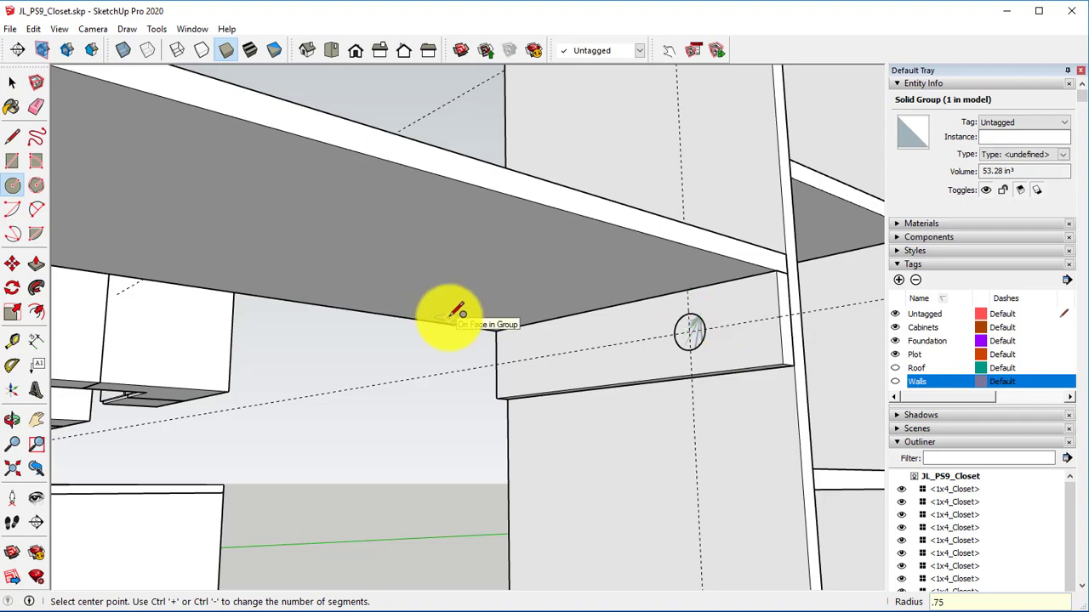
key(p)
click(691, 348)
middle_drag(627, 348, 442, 357)
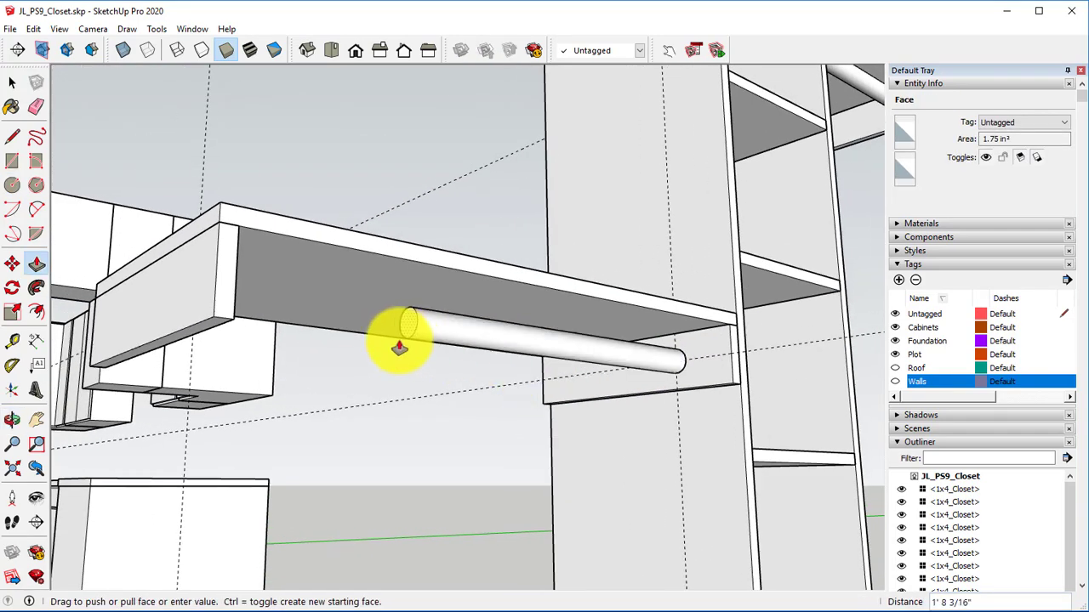
click(230, 323)
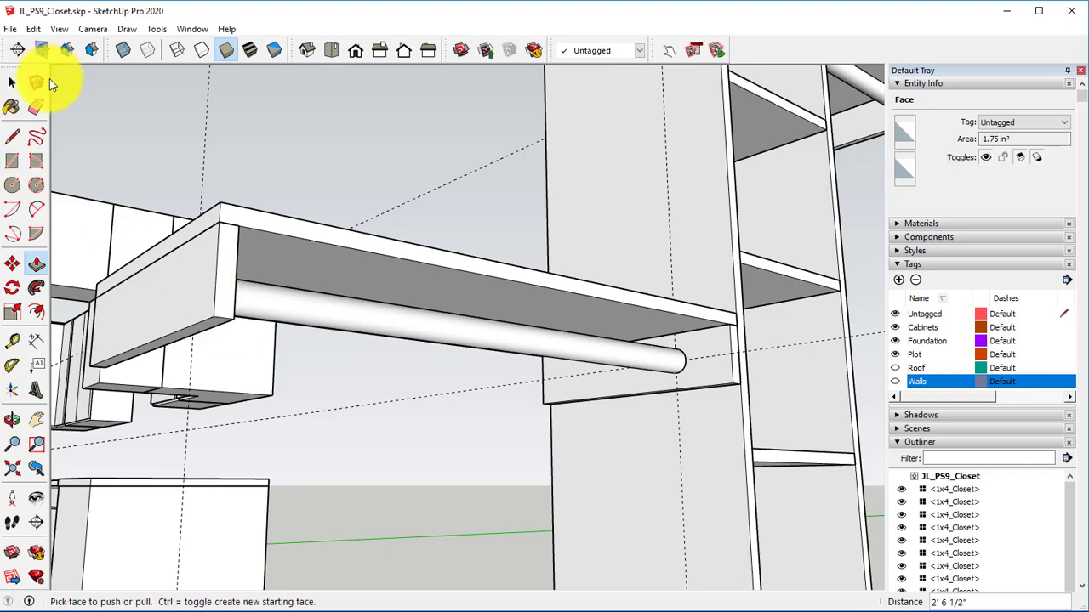
Group the new rod into a 53.28 in³ solid.
click(12, 82)
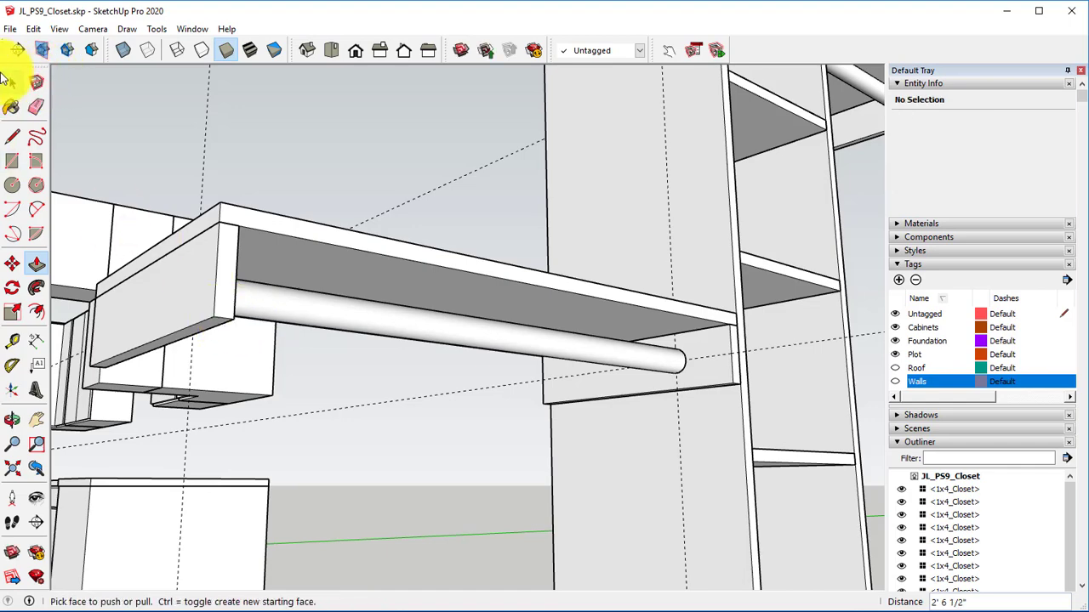
triple_click(358, 311)
right_click(356, 317)
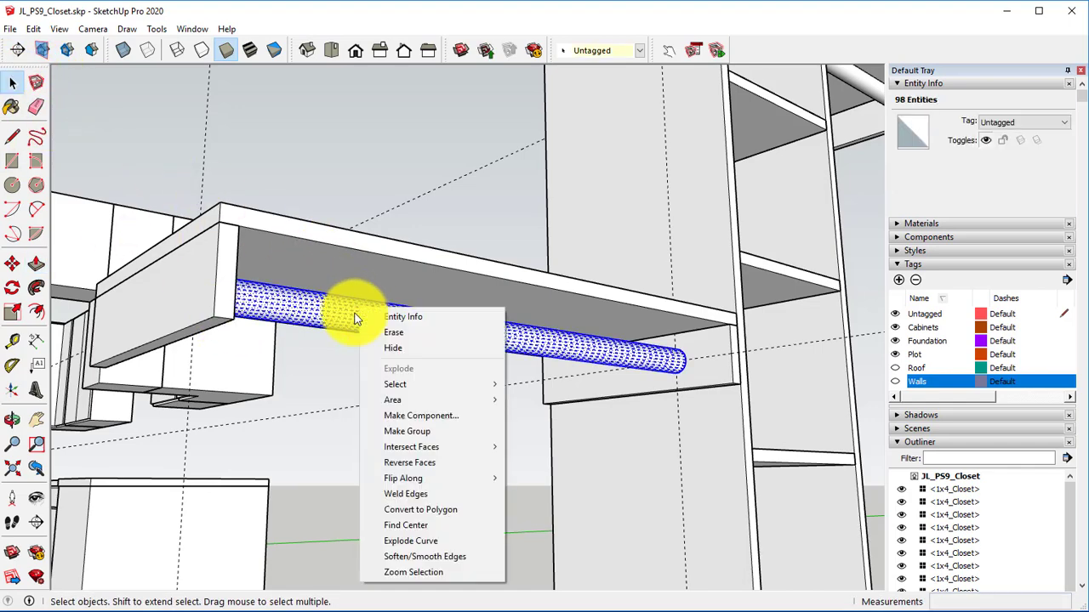
click(406, 432)
middle_drag(512, 455, 615, 253)
scroll(483, 323, down, 5)
scroll(600, 355, up, 3)
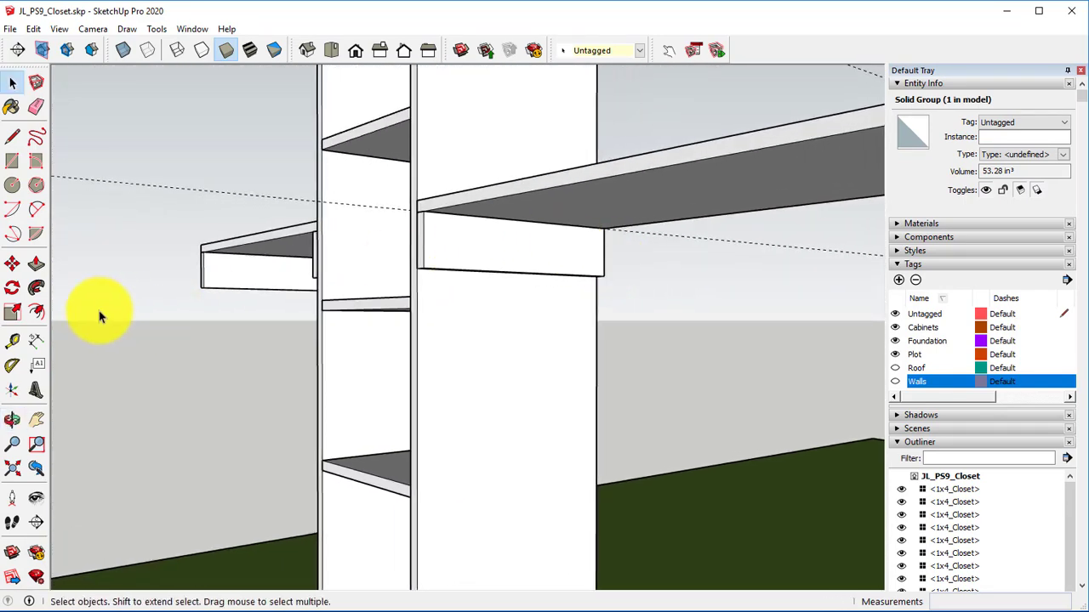
Place a guide line offset from the shelf support's corner and bottom edge.
click(12, 340)
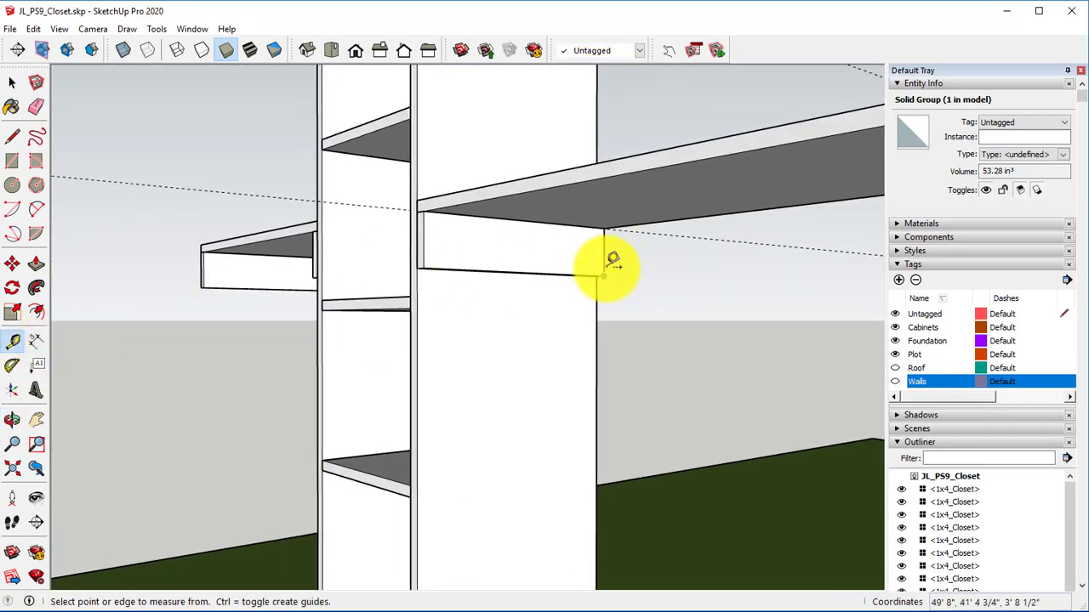
click(604, 251)
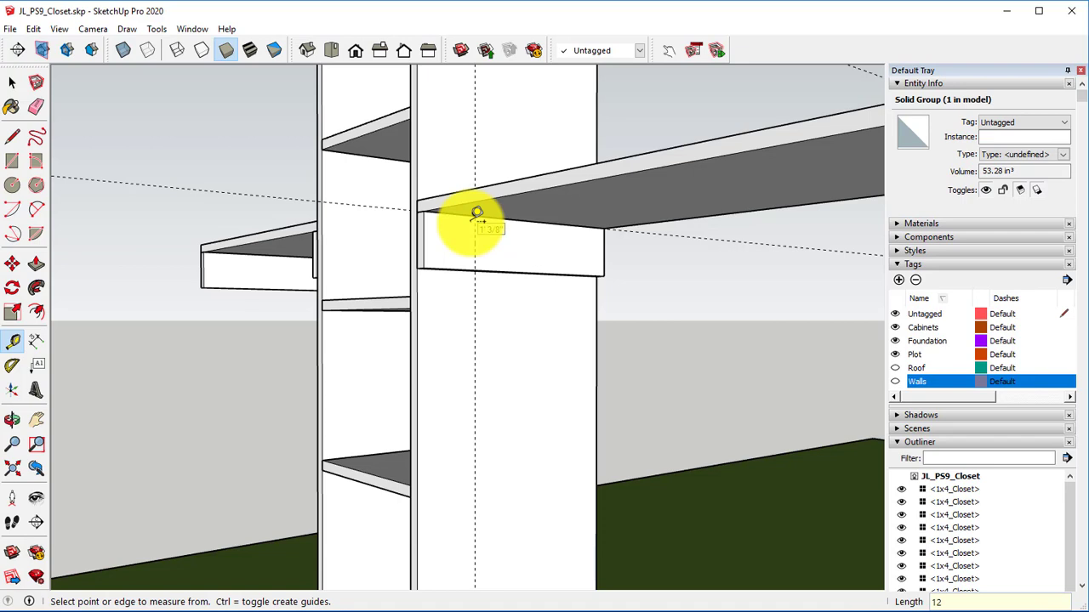
click(456, 267)
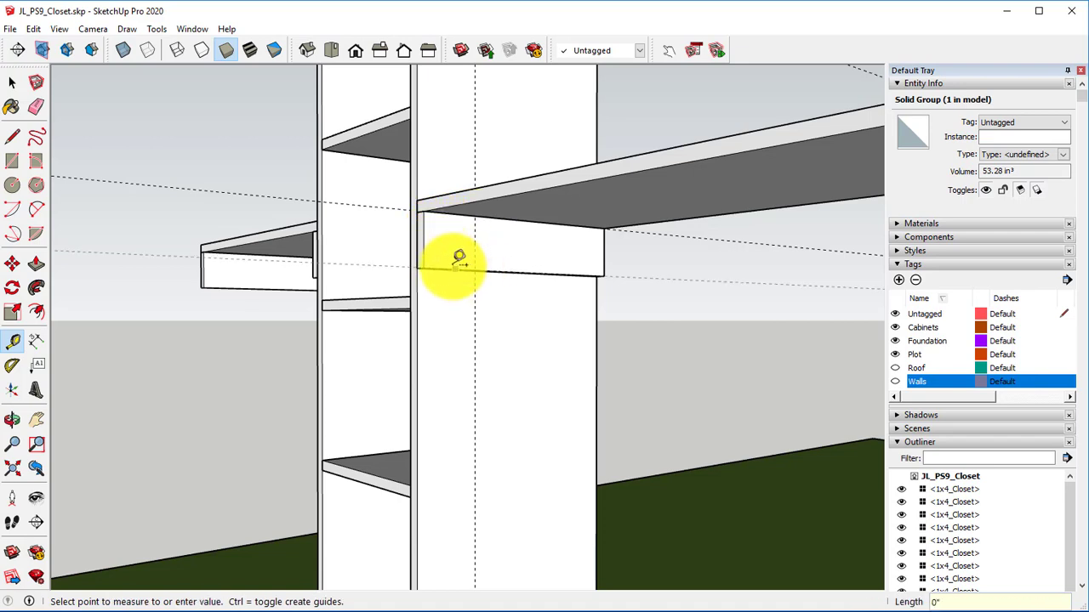
click(428, 231)
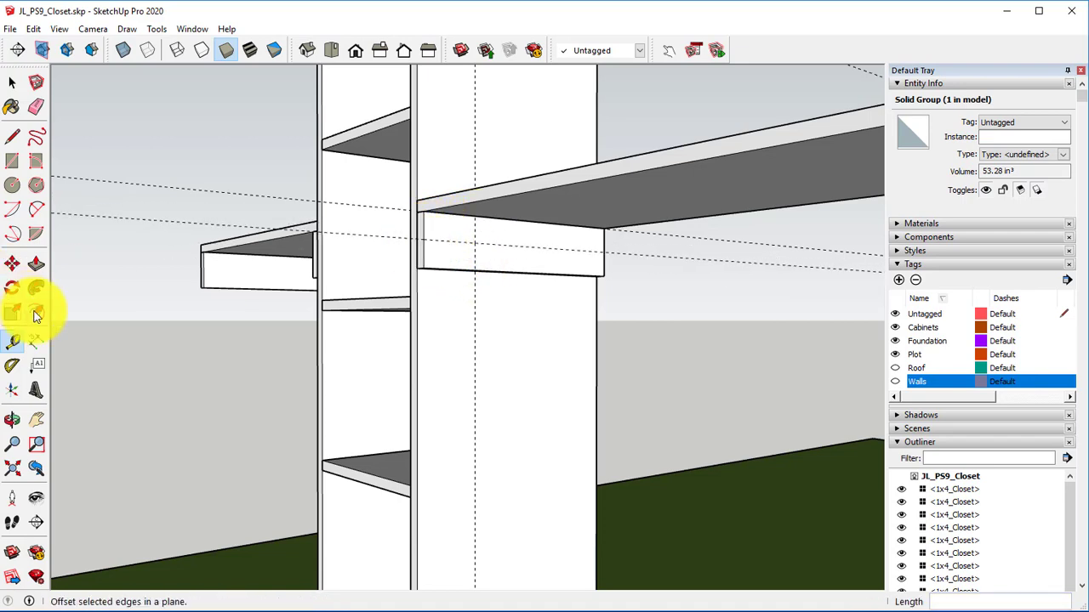
Draw a .75-radius circle on the support and extrude it 2' 4 3/4" to the far support.
click(12, 185)
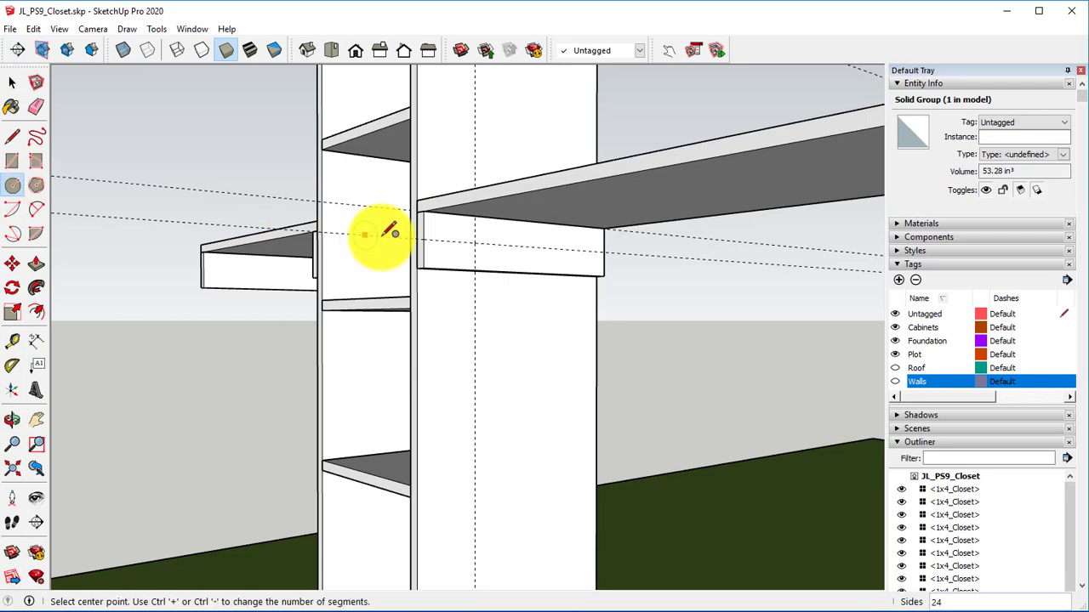
click(476, 239)
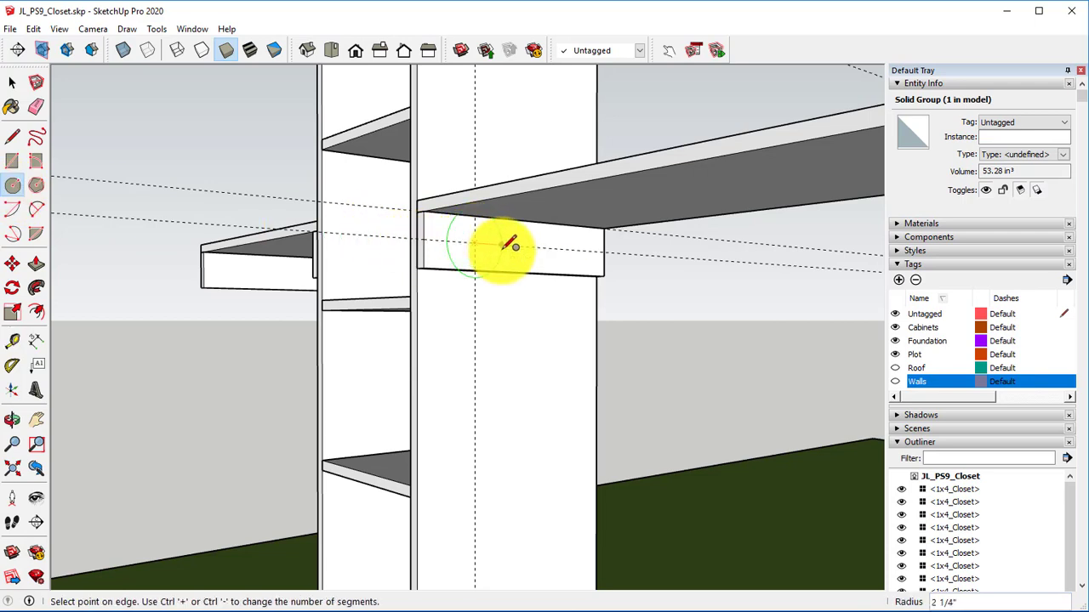
key(Return)
click(37, 267)
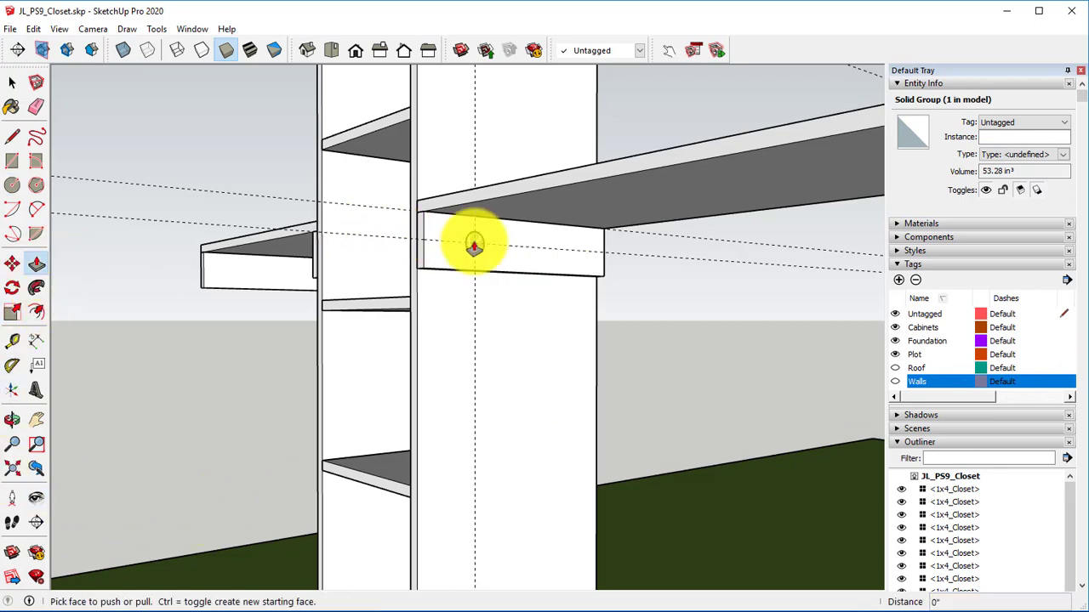
click(479, 242)
middle_drag(554, 257, 599, 251)
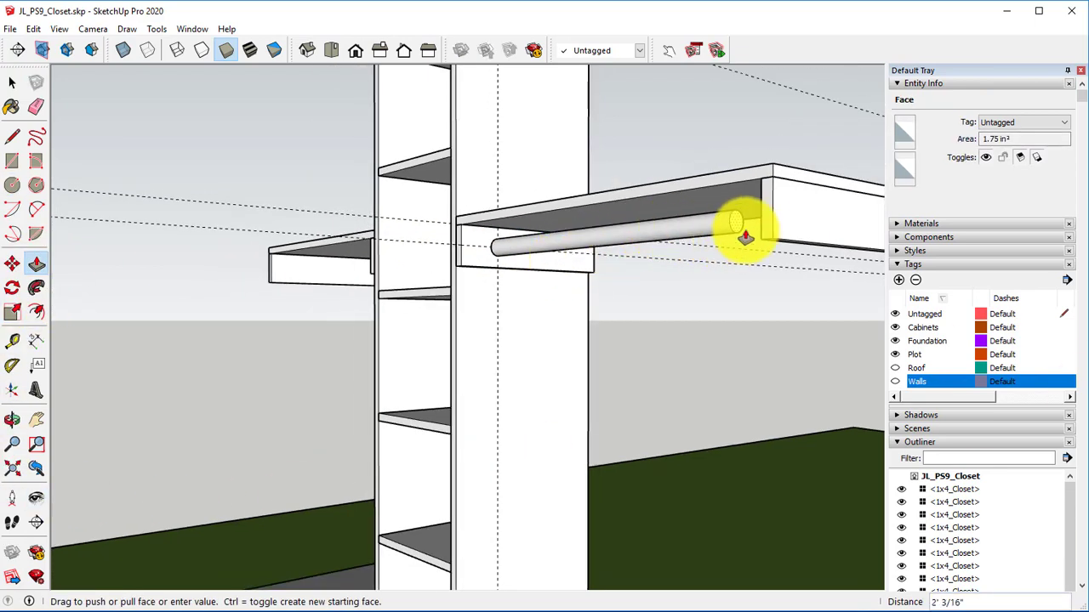
click(761, 209)
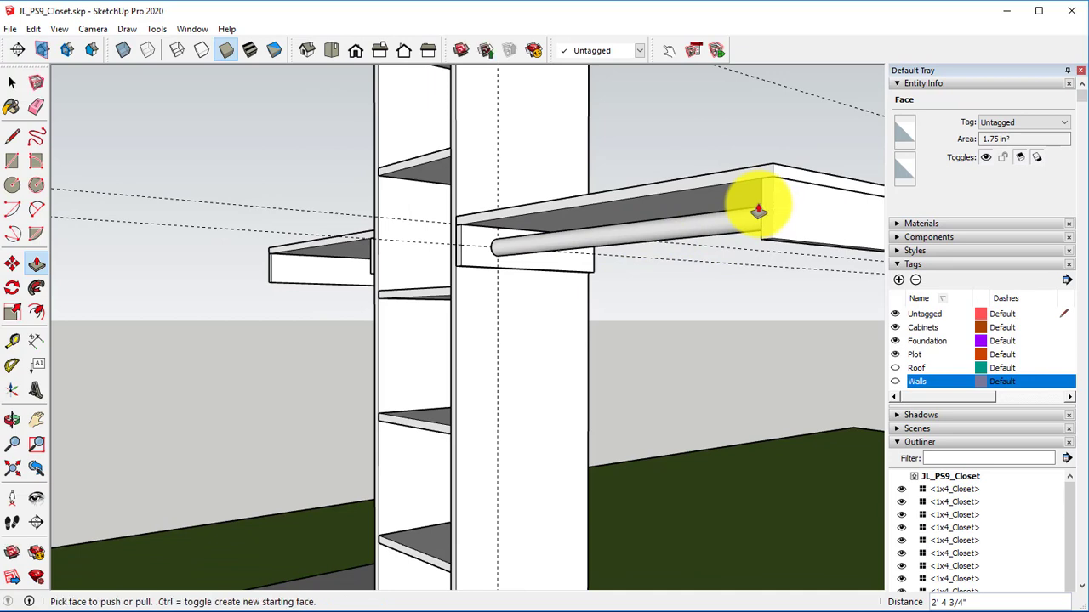
Group the new rod into a 50.23 in³ solid.
click(12, 82)
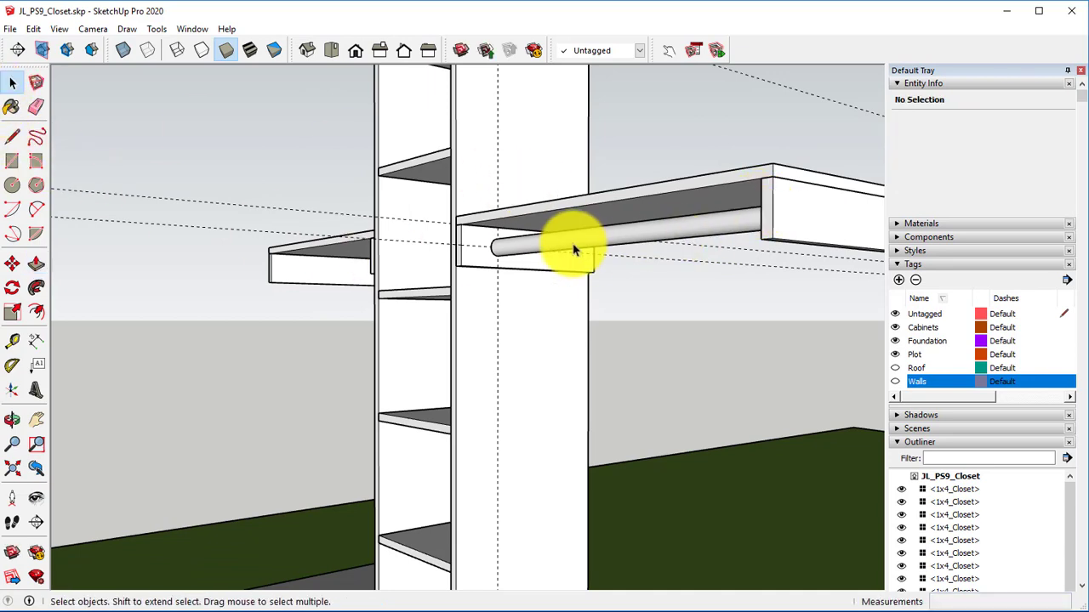
triple_click(574, 243)
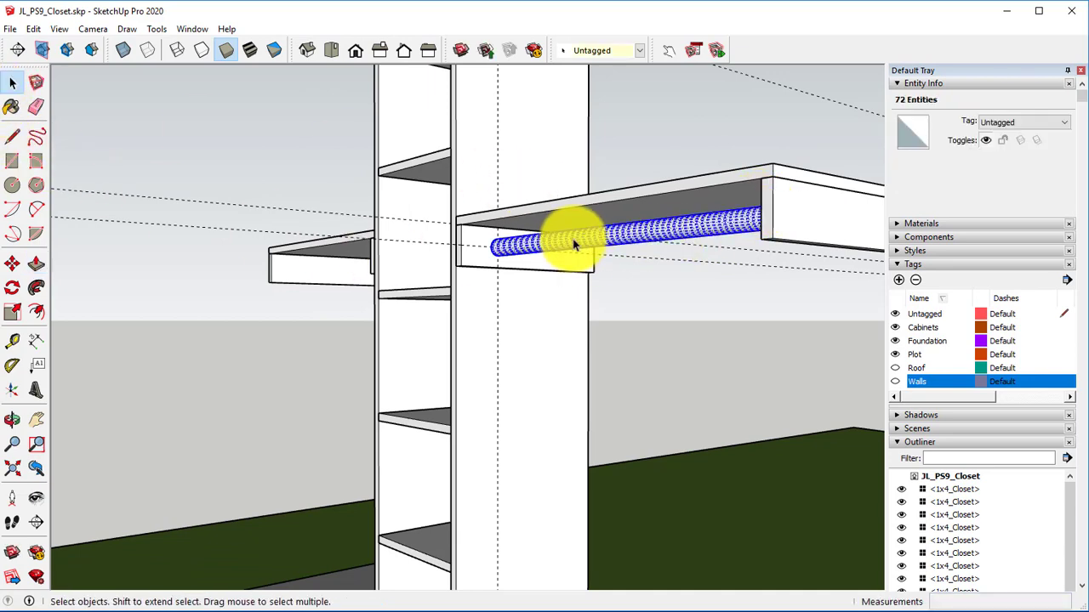
right_click(593, 239)
click(625, 353)
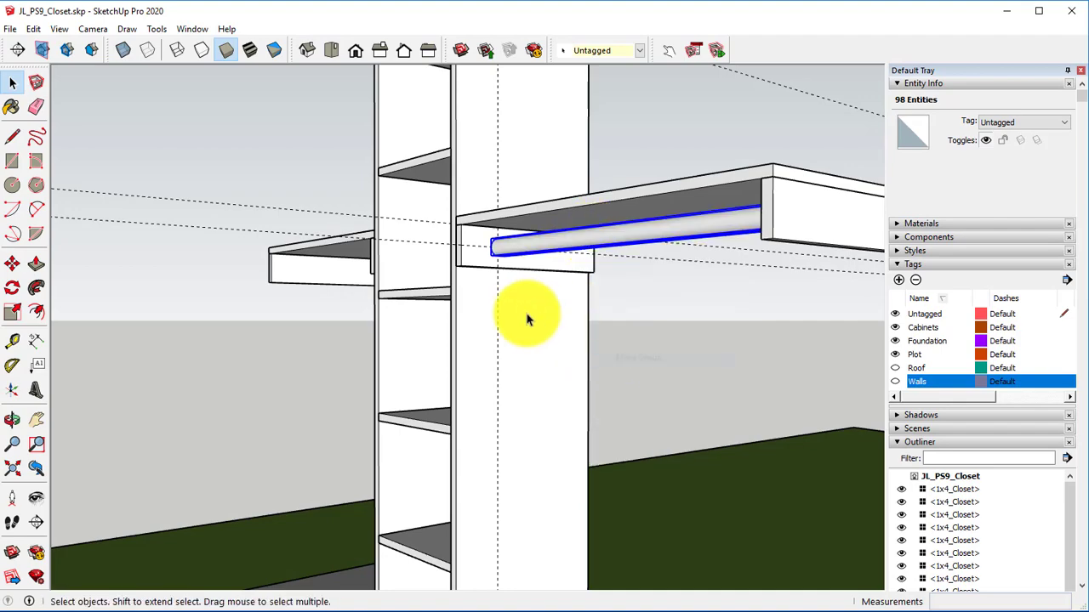
middle_drag(528, 312, 437, 335)
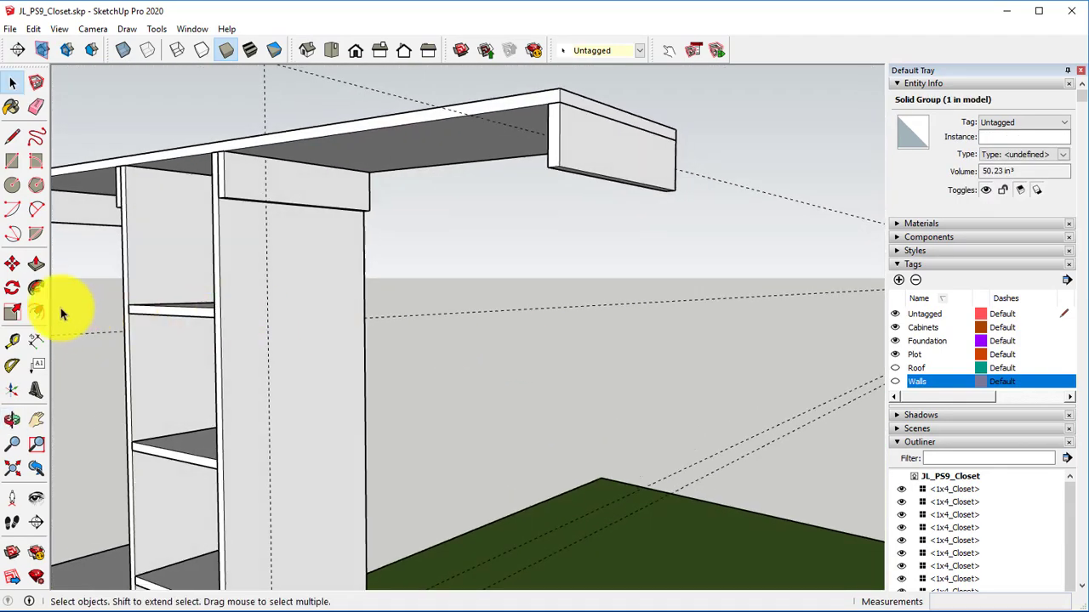
Measure down from the beam's edge on the next closet upright.
click(12, 340)
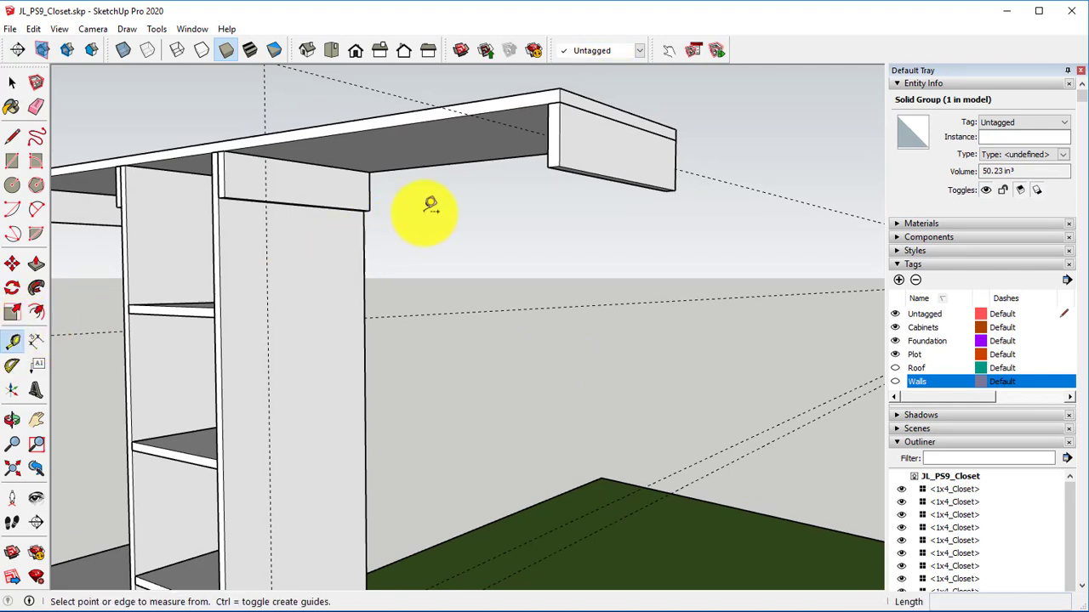
scroll(263, 205, up, 5)
scroll(246, 205, down, 5)
middle_drag(227, 207, 396, 236)
scroll(285, 207, up, 3)
scroll(287, 191, up, 2)
click(301, 195)
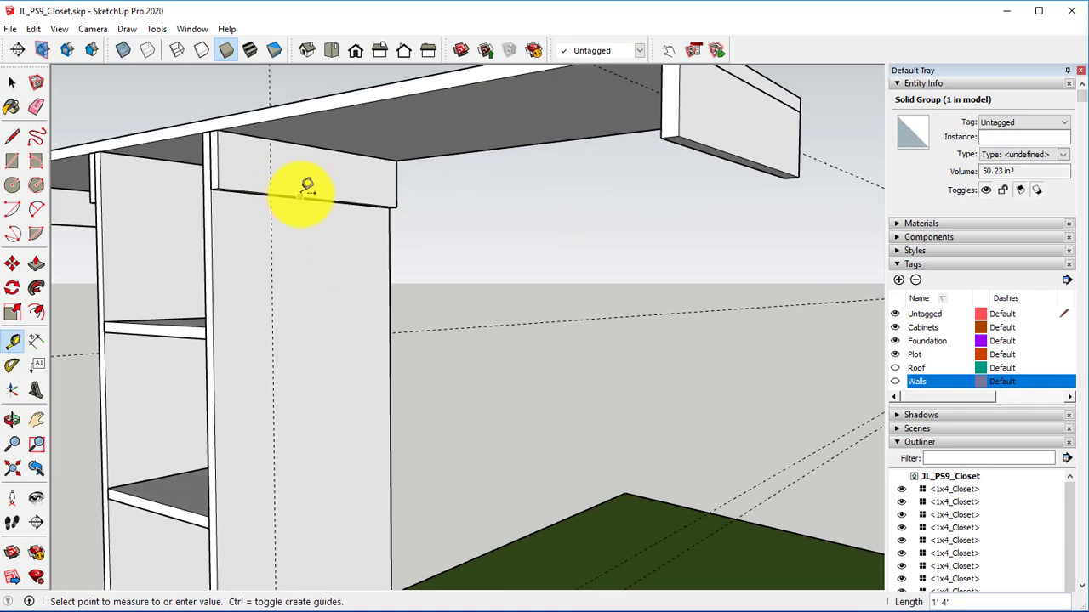
Draw a .75-radius circle on the support and extrude it 2' 4 3/4" to the 1x4 board.
click(12, 184)
click(278, 168)
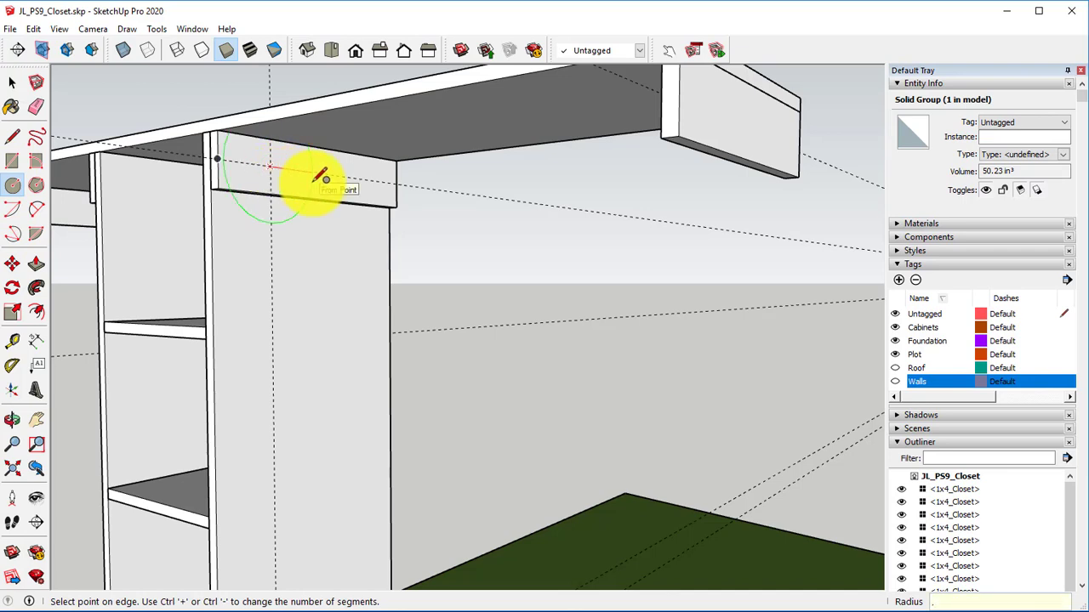
text(.75)
key(Return)
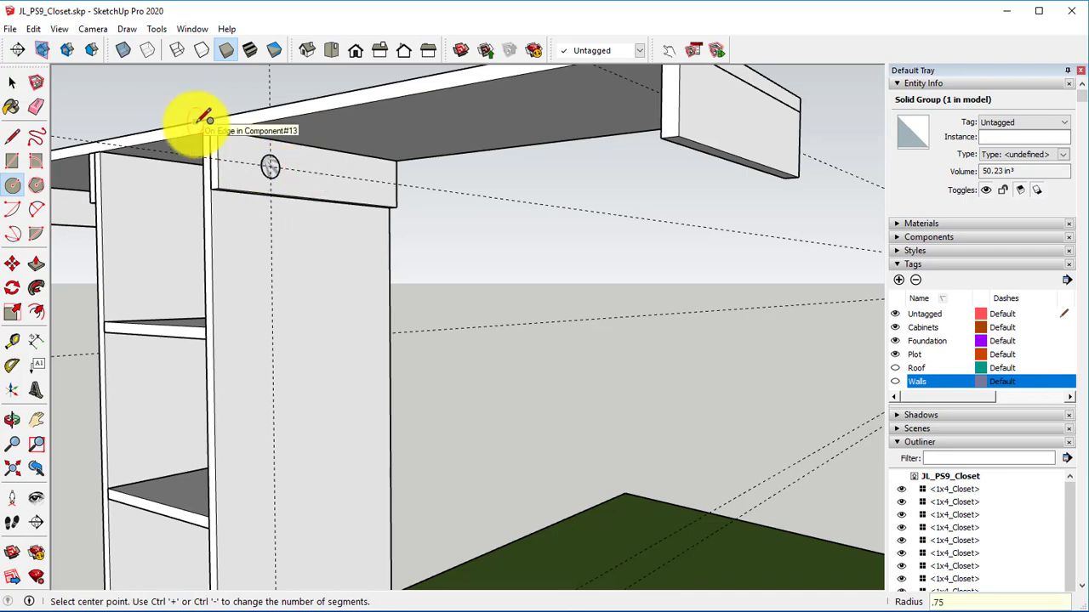
key(p)
click(272, 166)
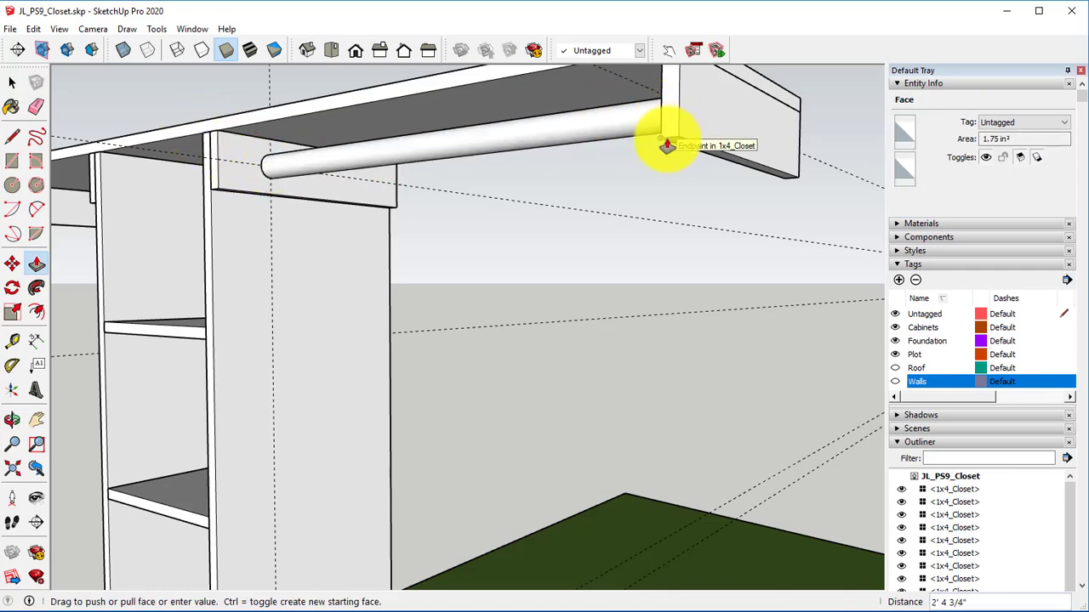
click(665, 145)
Group the second rod into a 50.23 in³ solid.
click(12, 82)
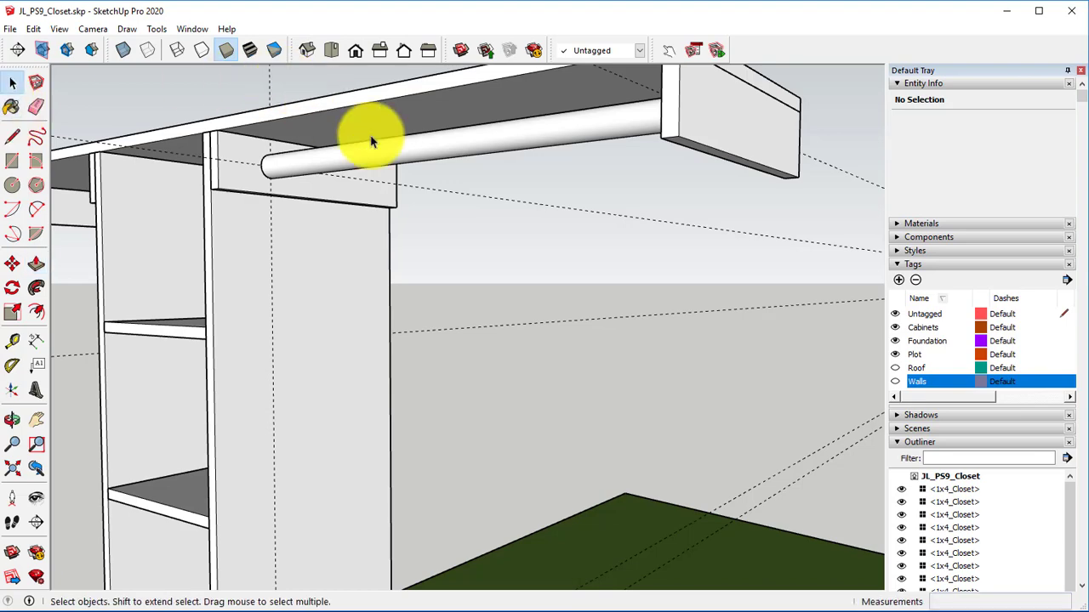
right_click(346, 163)
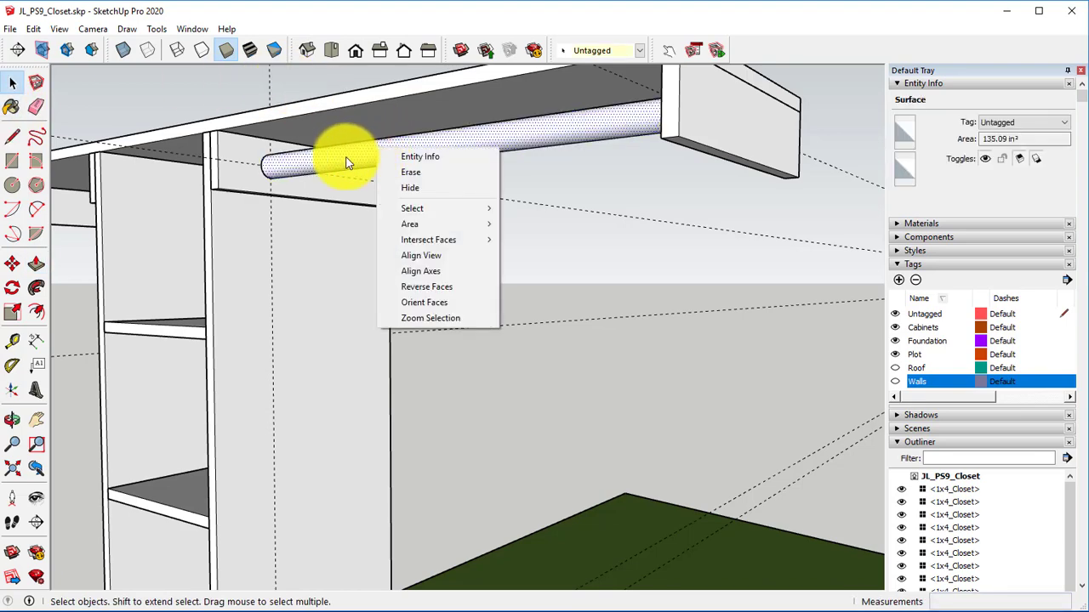
click(349, 164)
triple_click(351, 164)
right_click(344, 159)
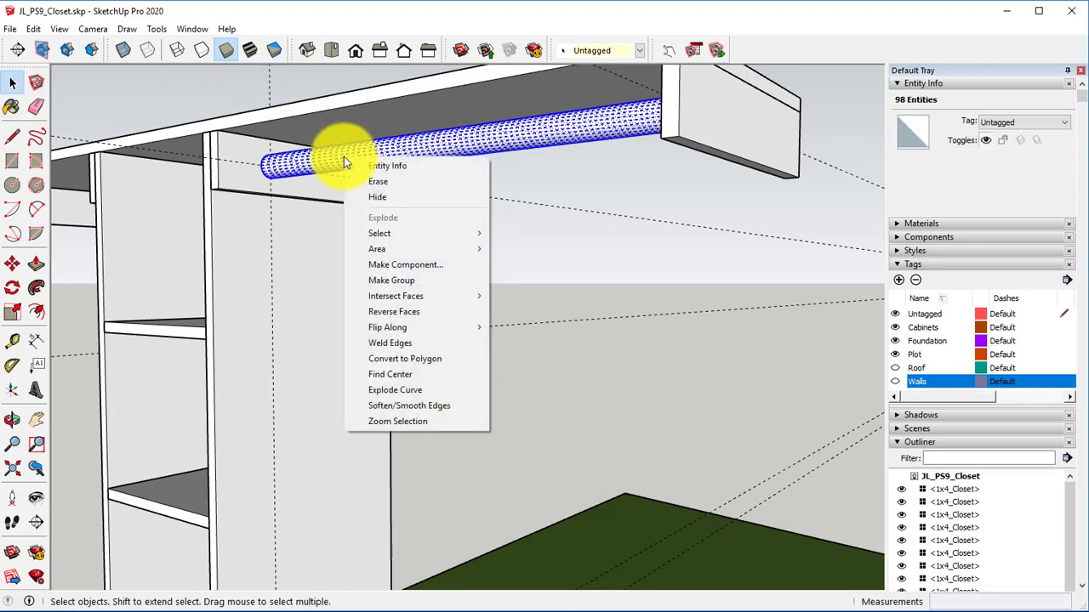
click(383, 280)
middle_drag(357, 274, 462, 230)
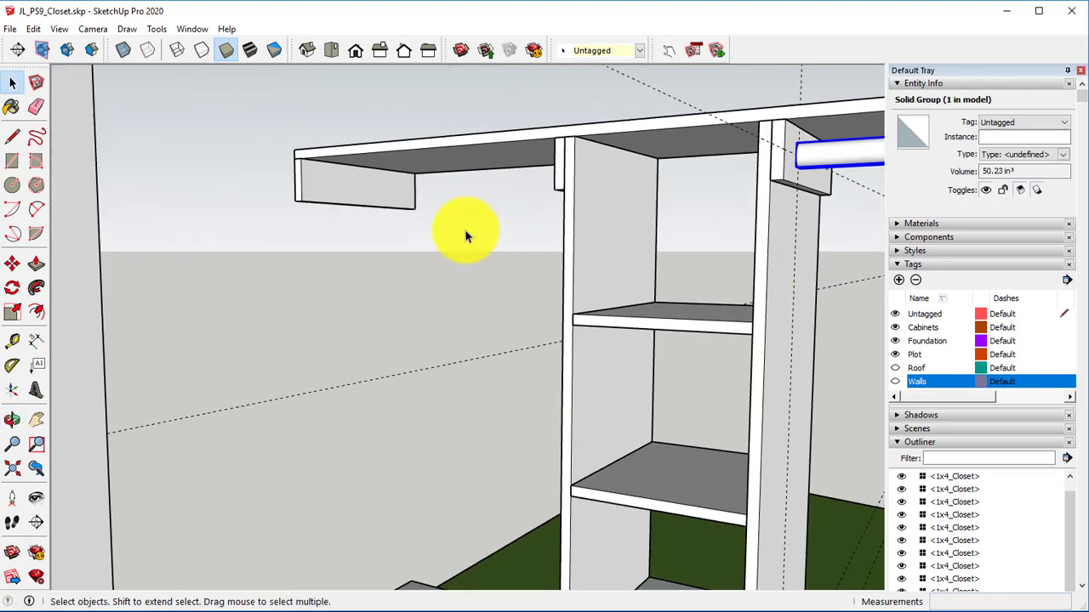
Measure the left shelf board and place a guide parallel to its bottom edge.
click(12, 341)
scroll(389, 167, up, 3)
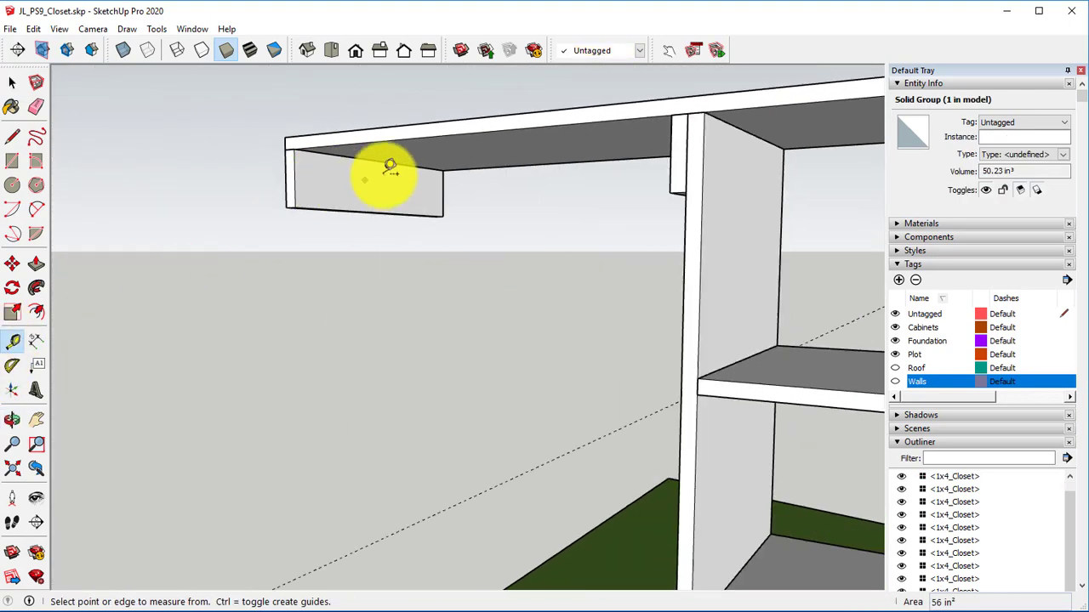
click(442, 193)
click(347, 196)
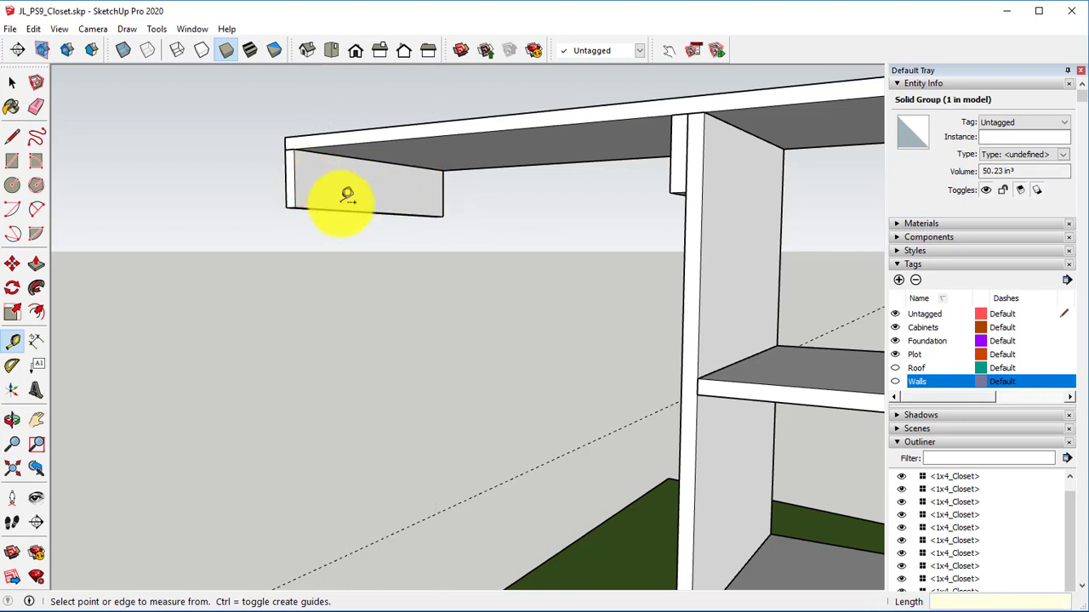
click(443, 194)
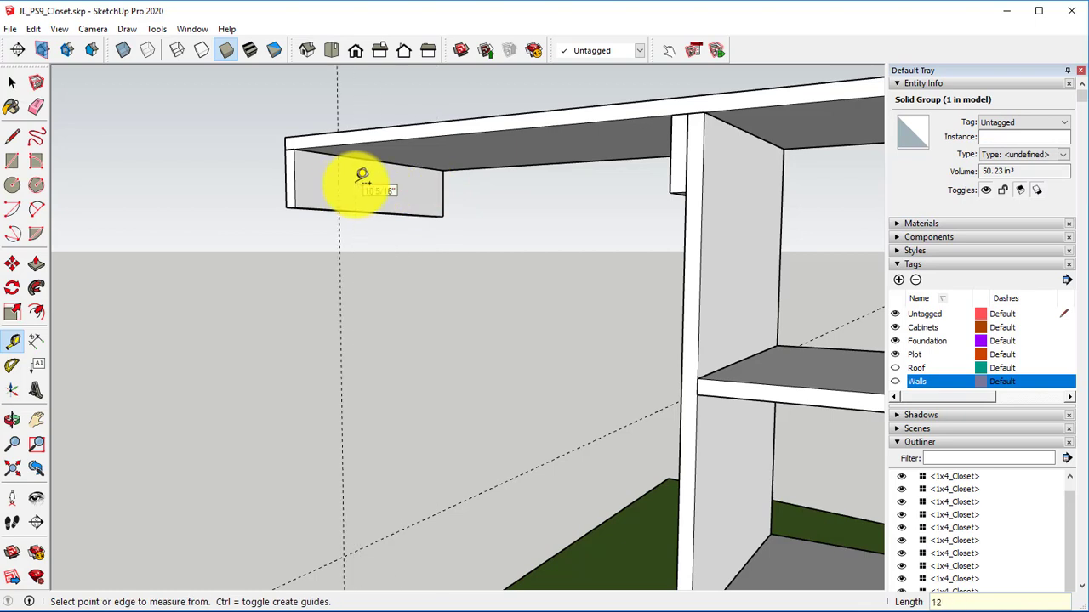
click(34, 28)
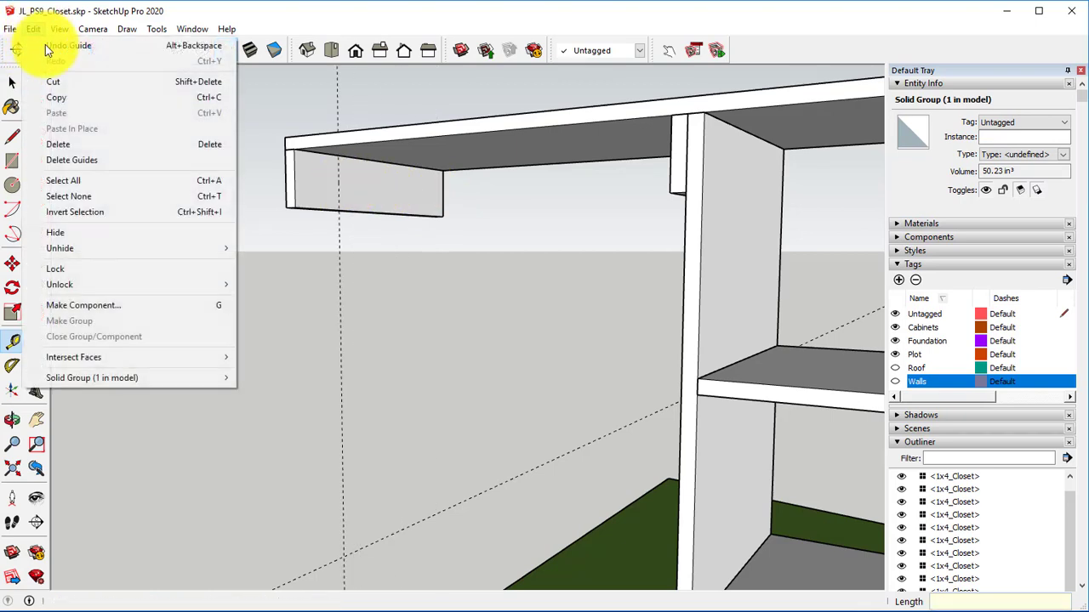
click(418, 14)
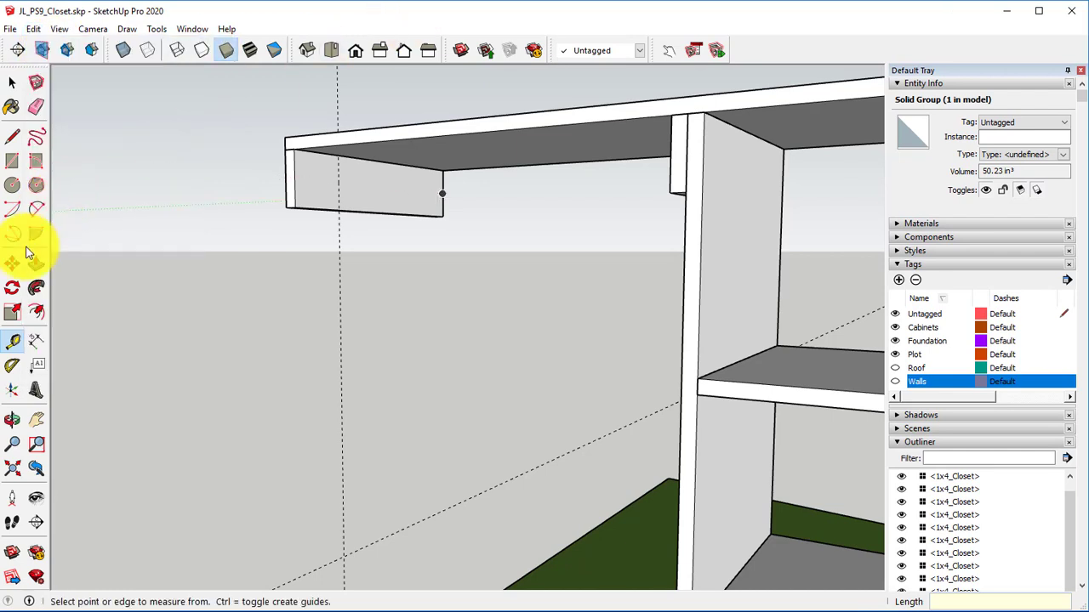
click(362, 211)
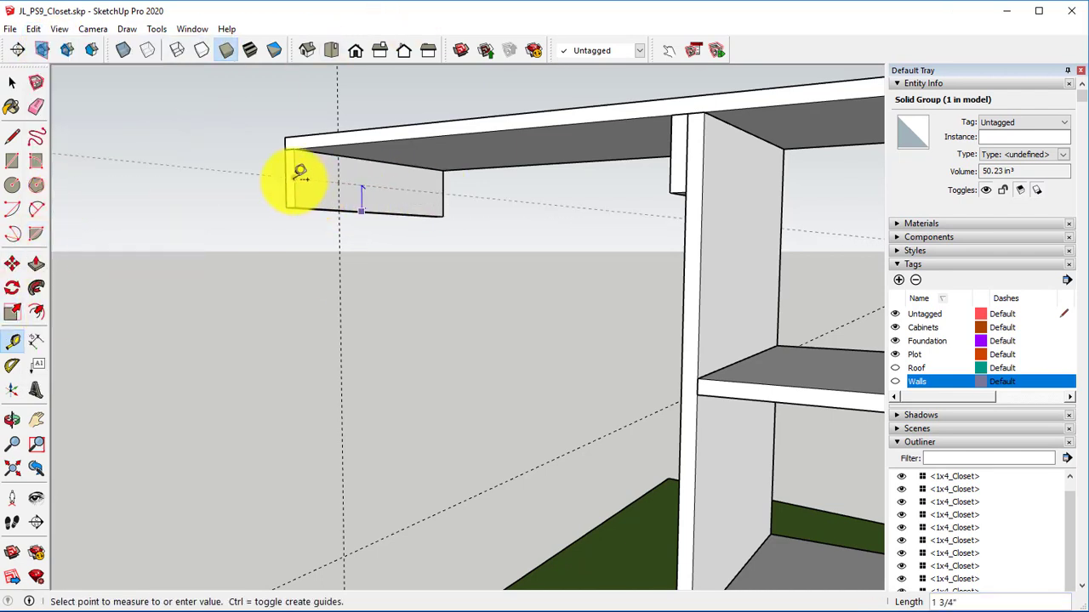
Draw a .75-radius circle on the board face and extrude it to the right upright.
click(12, 185)
click(338, 183)
text(.75)
key(Return)
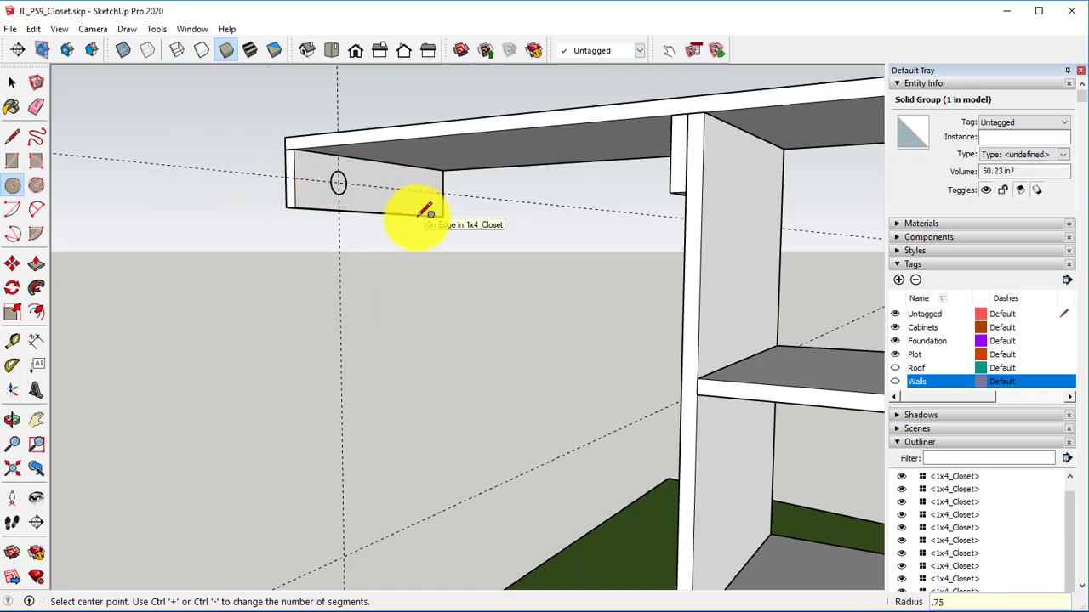
key(p)
click(340, 183)
drag(340, 183, 669, 182)
Group the upper rod into a 41.06 in³ solid.
key(space)
click(547, 168)
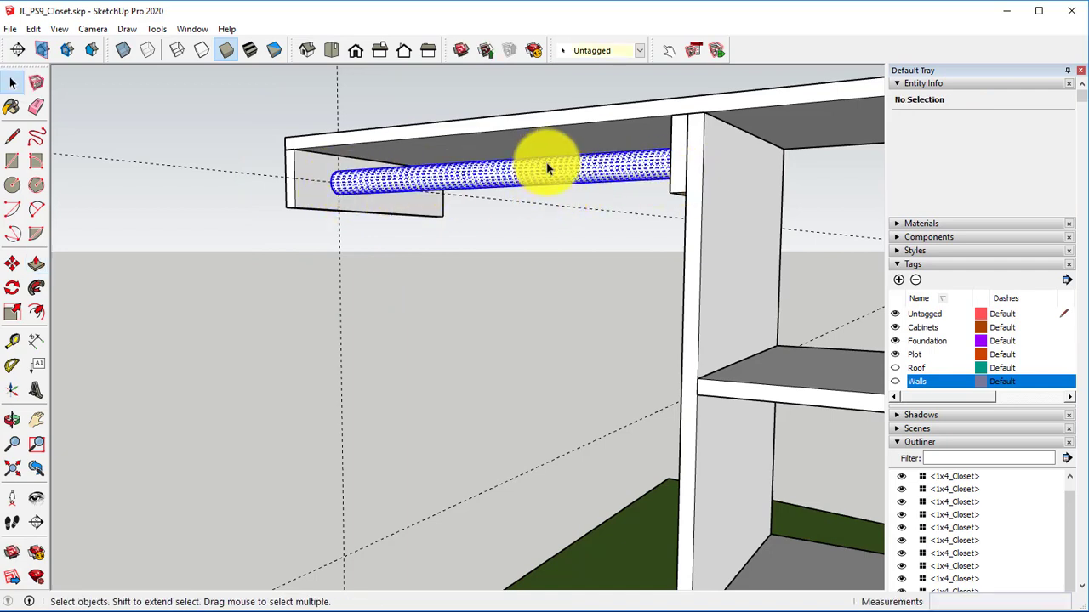
triple_click(547, 168)
right_click(563, 184)
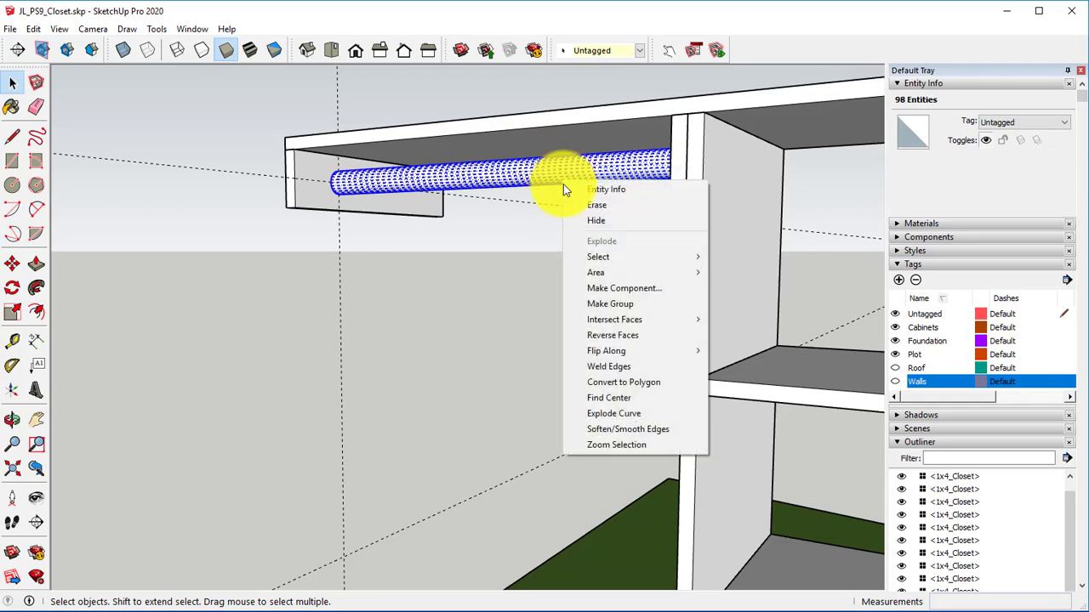
click(585, 304)
middle_drag(388, 287, 437, 384)
key(o)
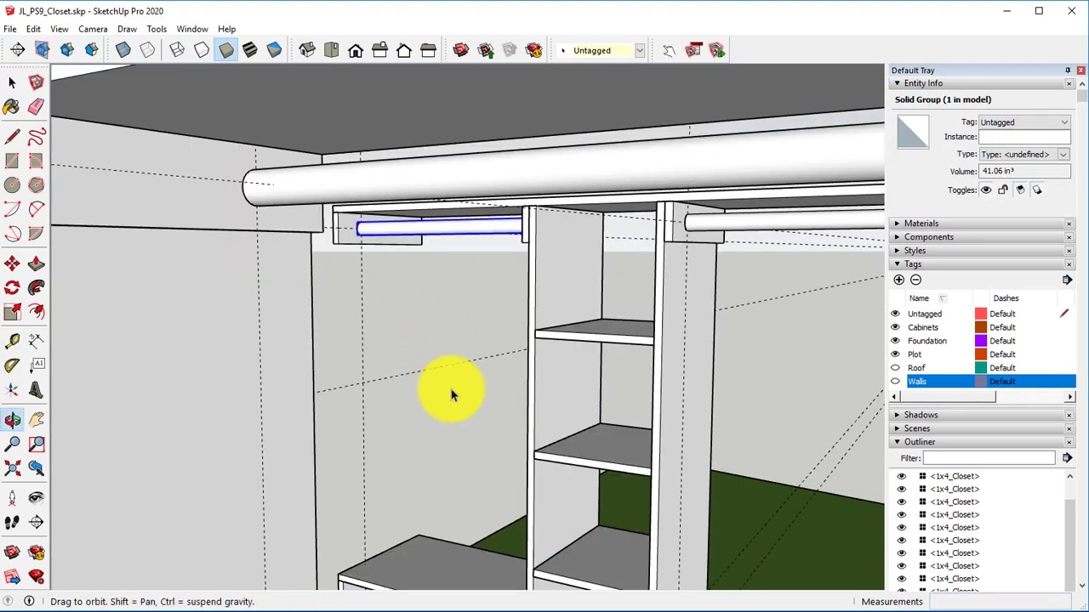
drag(451, 389, 474, 4)
Place a guide from the lower shelf's bottom edge.
key(space)
middle_drag(287, 583, 292, 425)
scroll(365, 199, up, 5)
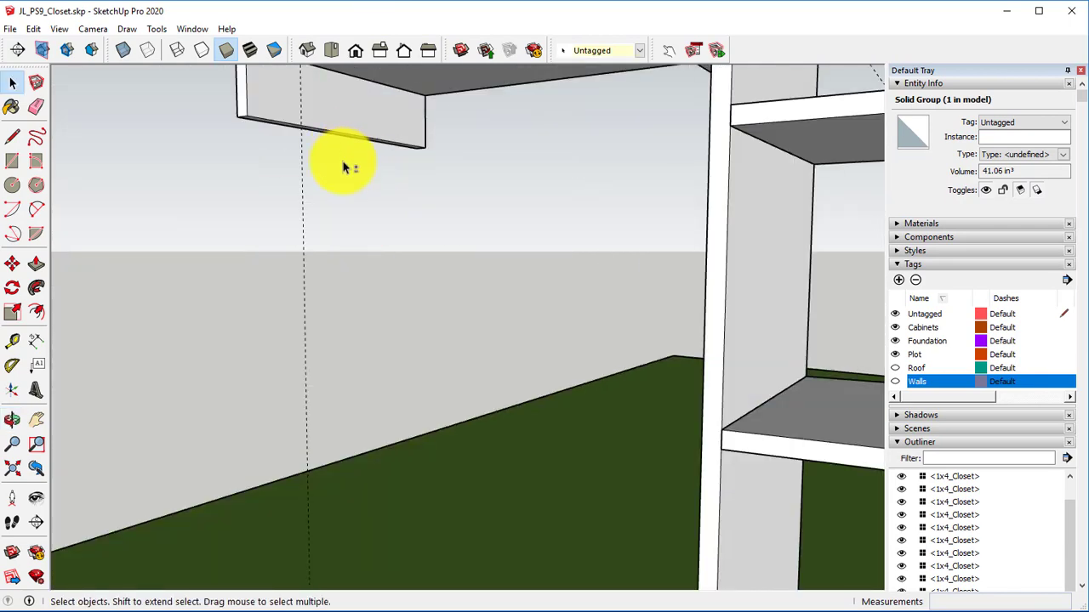
shift+middle_drag(344, 167, 243, 291)
key(t)
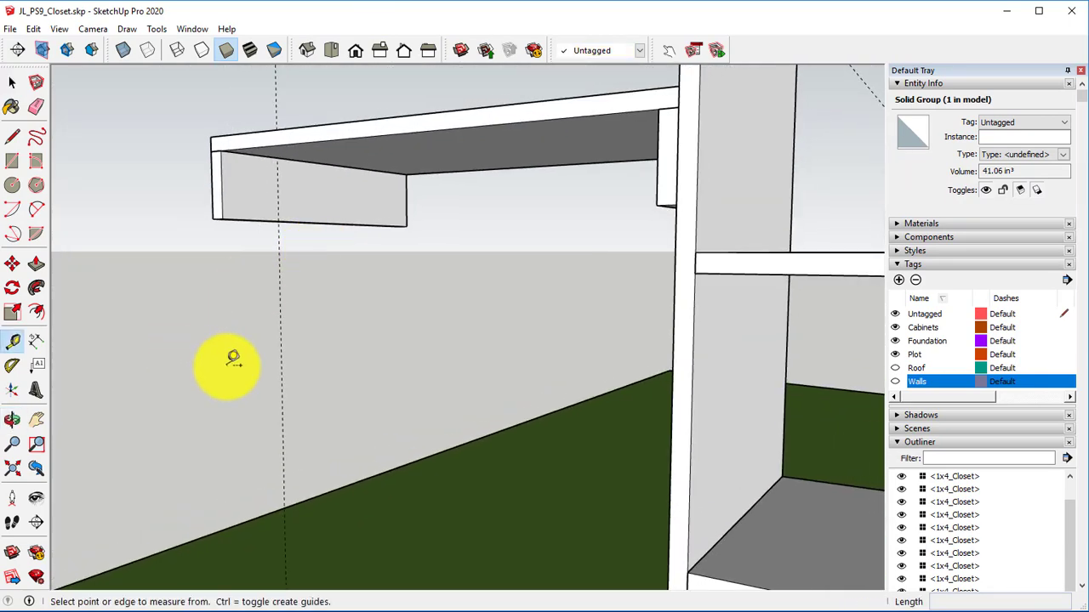
click(313, 220)
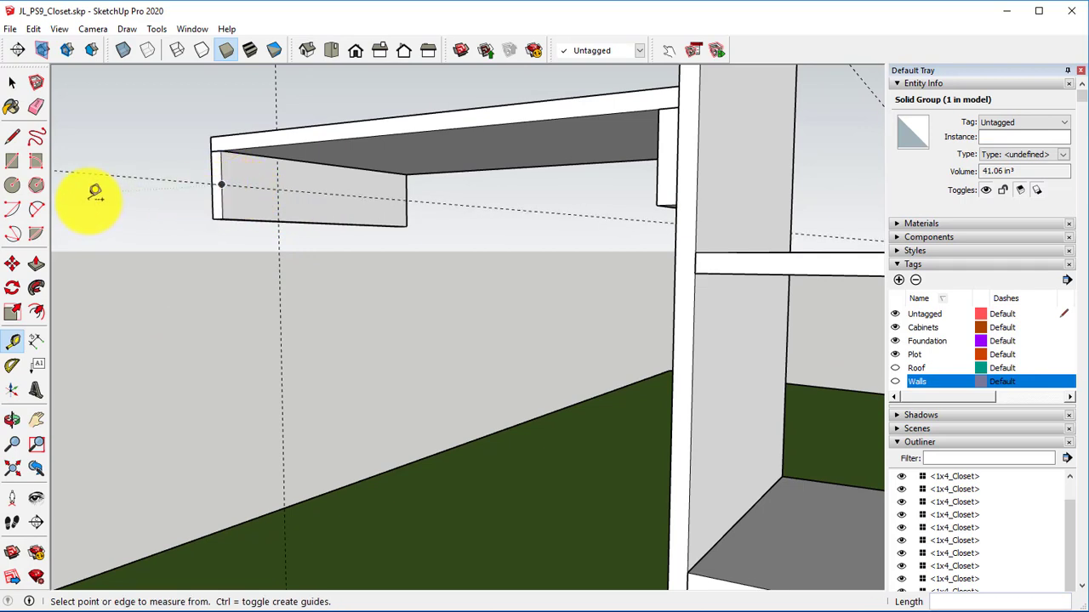
Draw a 0.75-radius circle on the side board and extrude it about 1' 11 1/2" to the upright.
key(c)
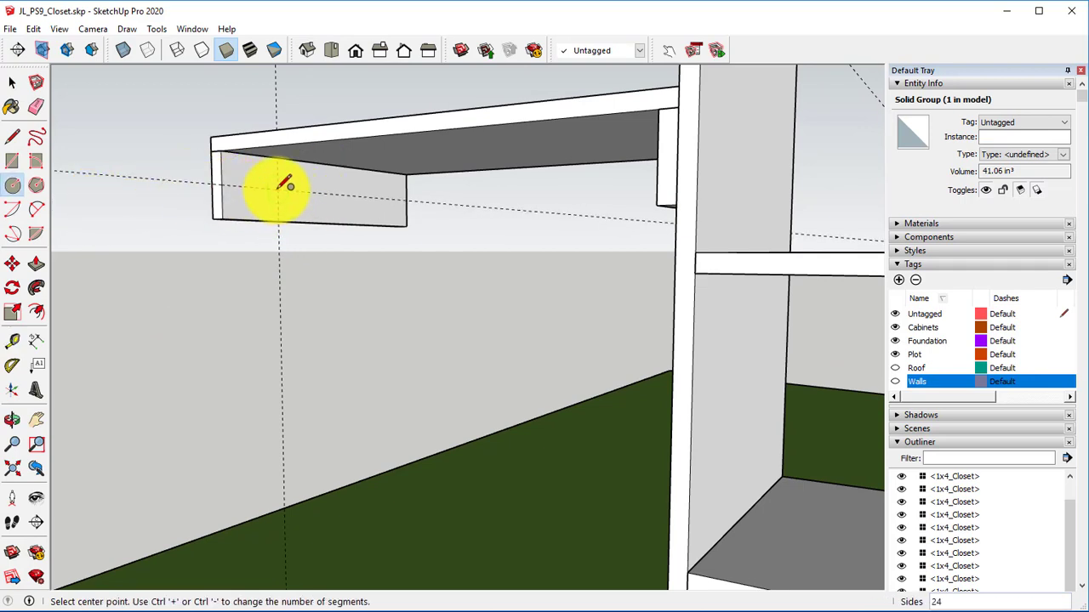
click(290, 189)
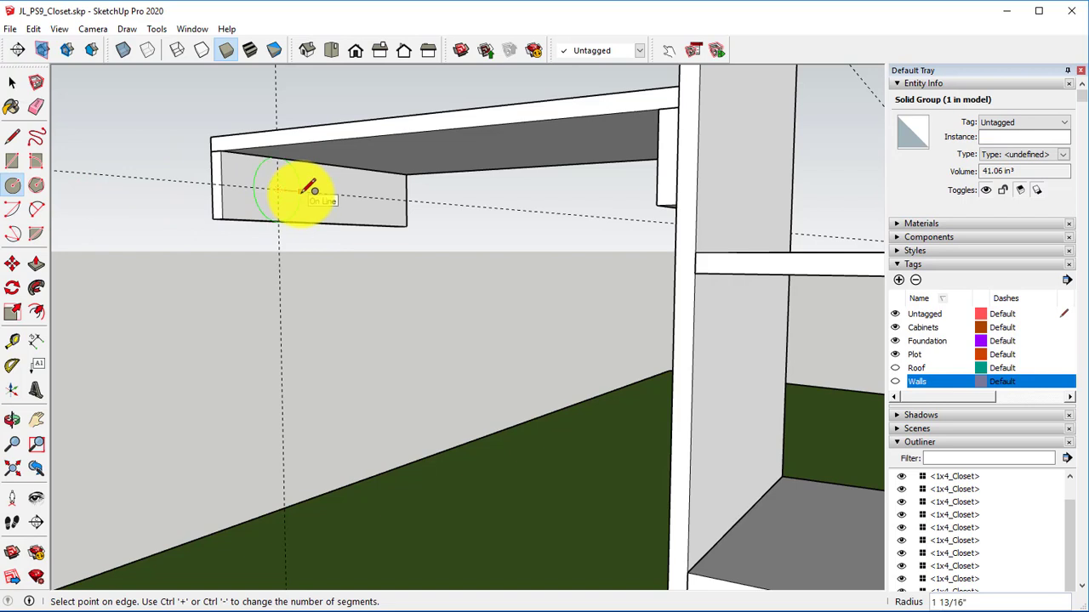
text(.75)
key(Return)
key(p)
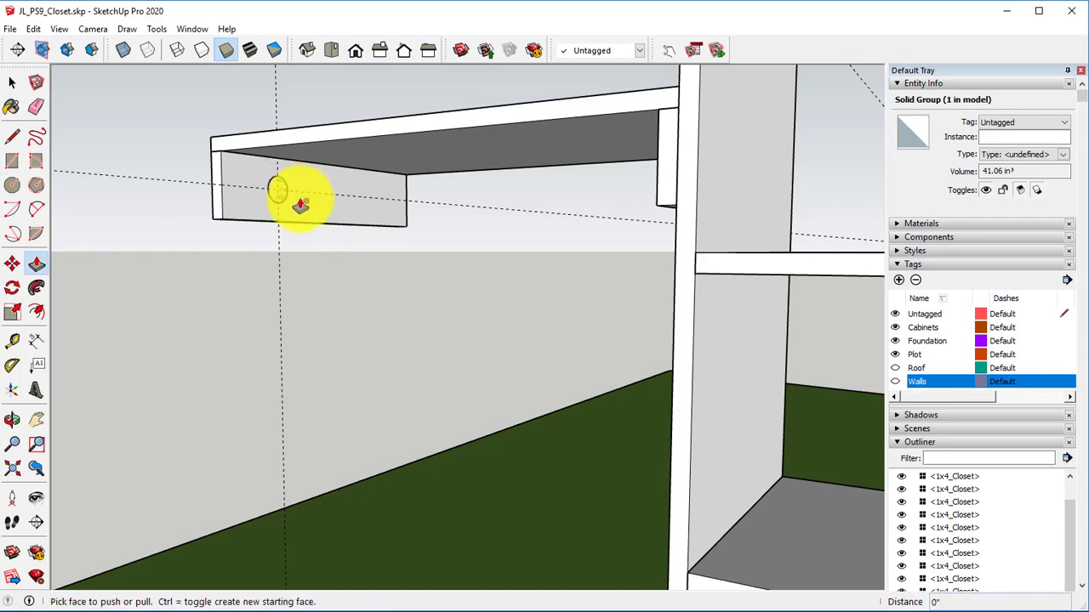
click(279, 189)
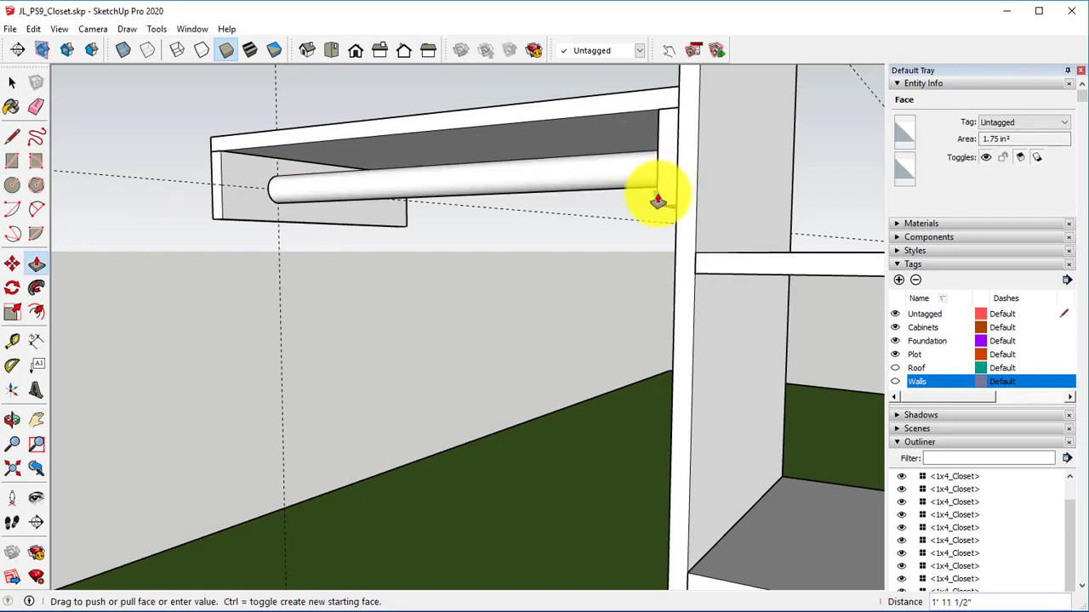
click(658, 201)
Group the second rod into a 41.06 in³ solid.
click(13, 83)
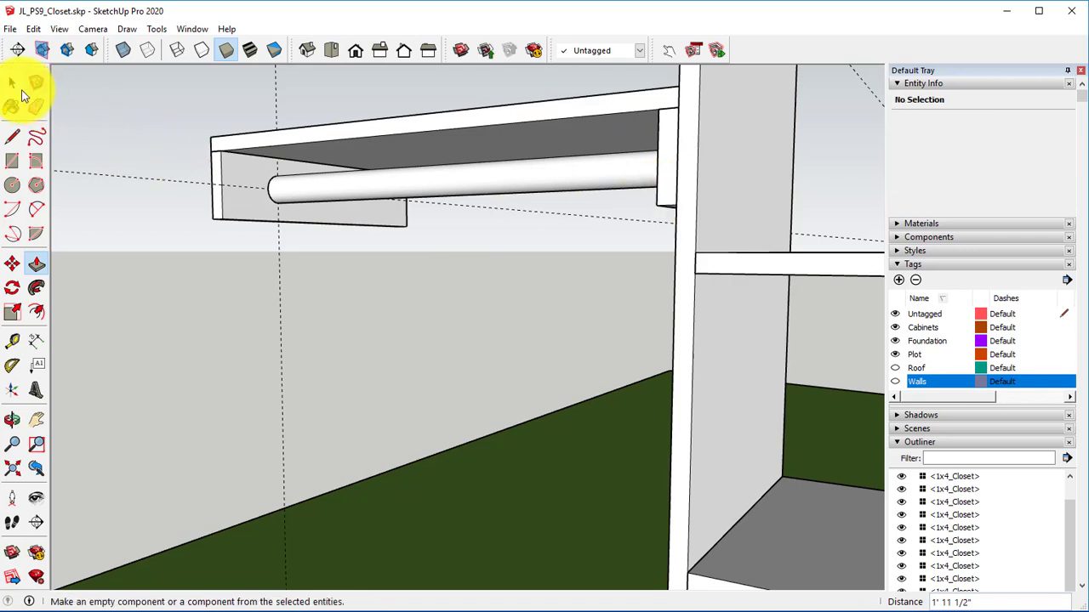
triple_click(323, 192)
right_click(323, 191)
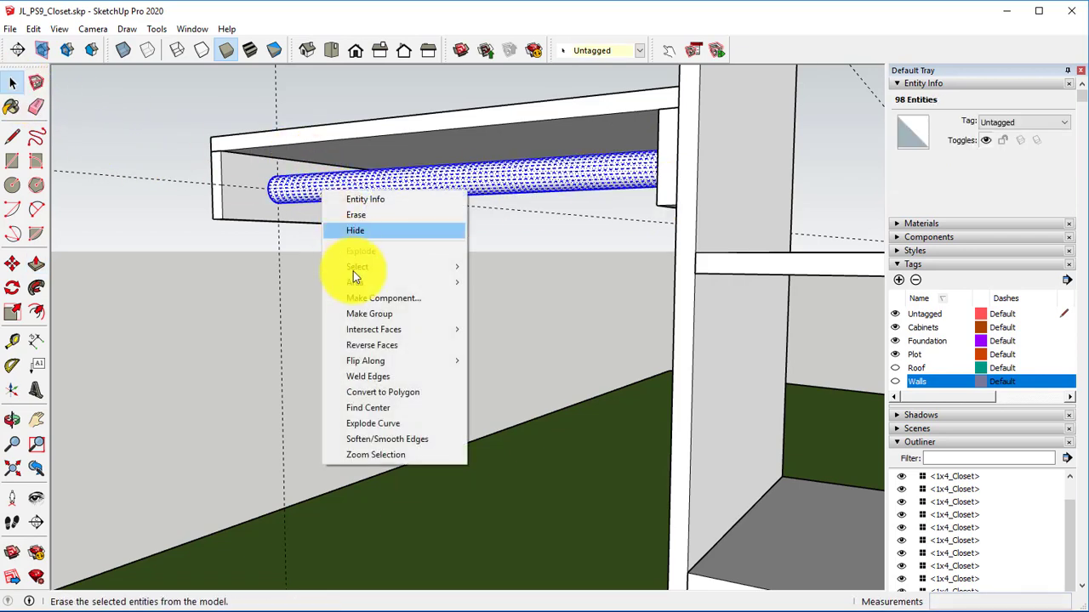
click(362, 314)
click(35, 106)
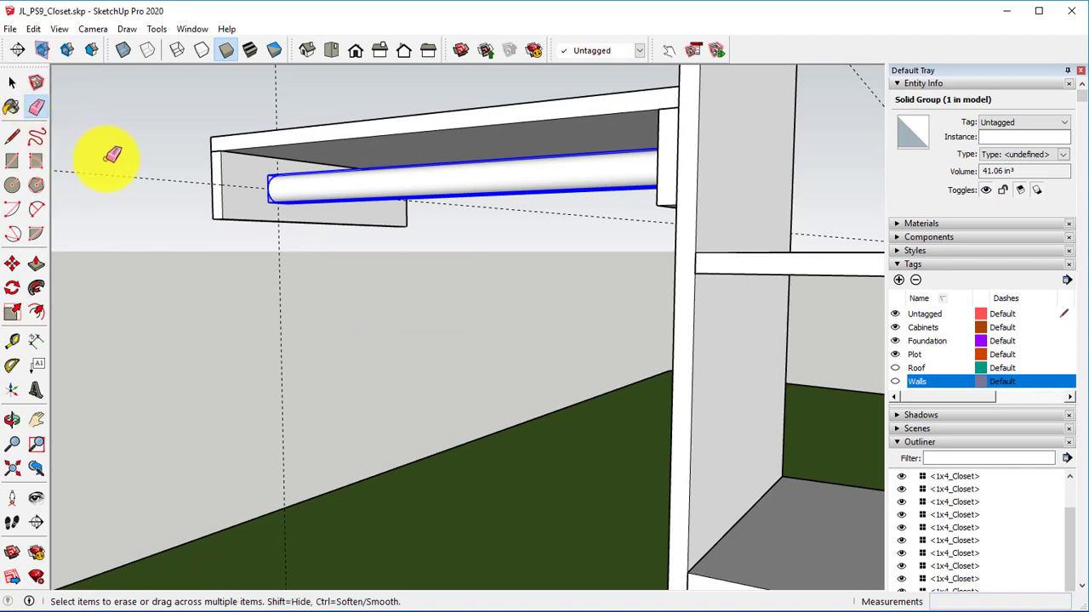
Erase the dashed guide lines at the top and around the shelving.
mouse_move(292, 291)
middle_down()
mouse_move(362, 319)
mouse_move(348, 316)
middle_up()
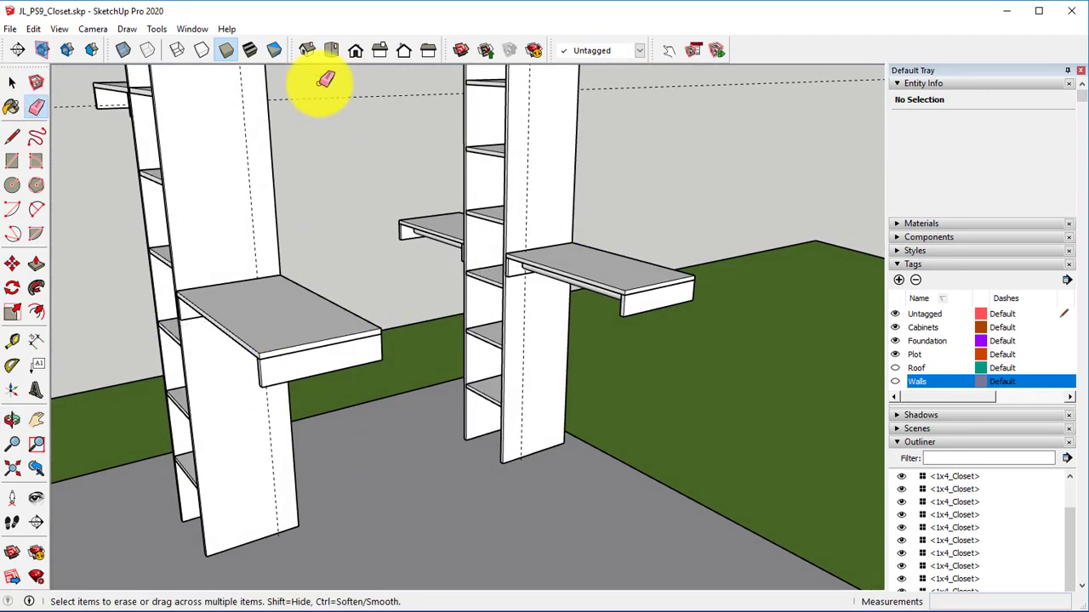
mouse_move(325, 79)
mouse_down()
mouse_move(329, 105)
mouse_move(293, 104)
mouse_move(243, 119)
mouse_up()
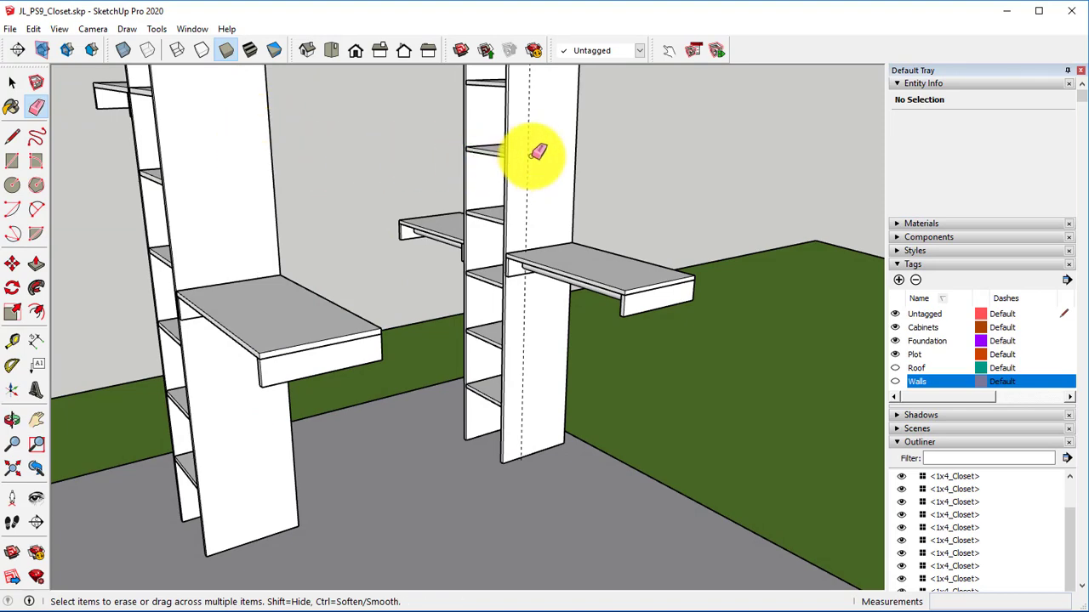
middle_drag(533, 149, 450, 294)
mouse_move(262, 168)
mouse_down()
mouse_move(323, 292)
mouse_move(297, 297)
mouse_up()
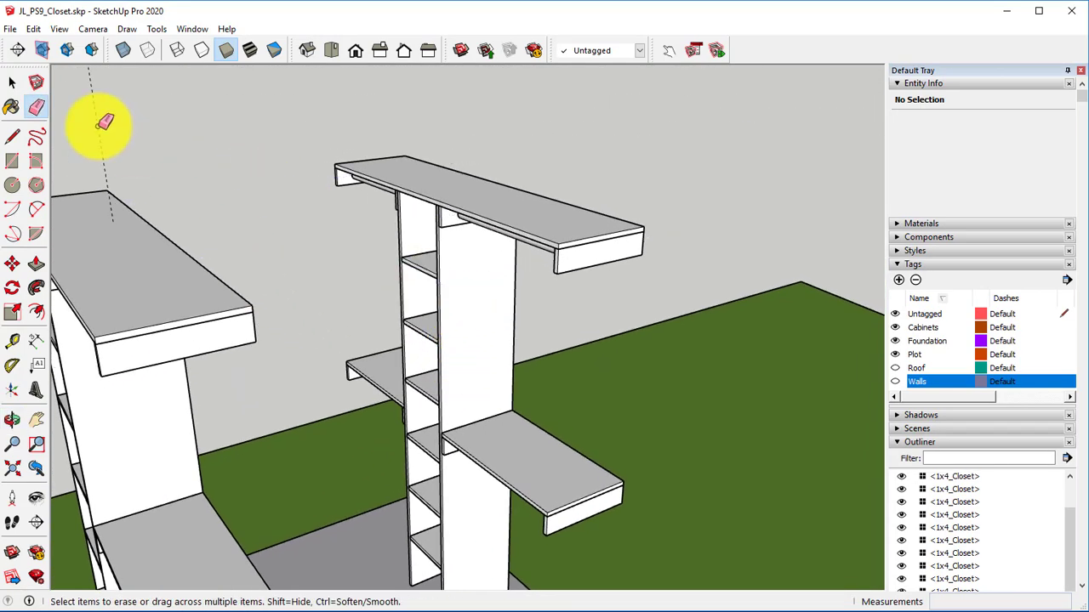
drag(102, 116, 75, 117)
Turn the Walls tag back on in the Tags panel.
middle_drag(215, 140, 732, 288)
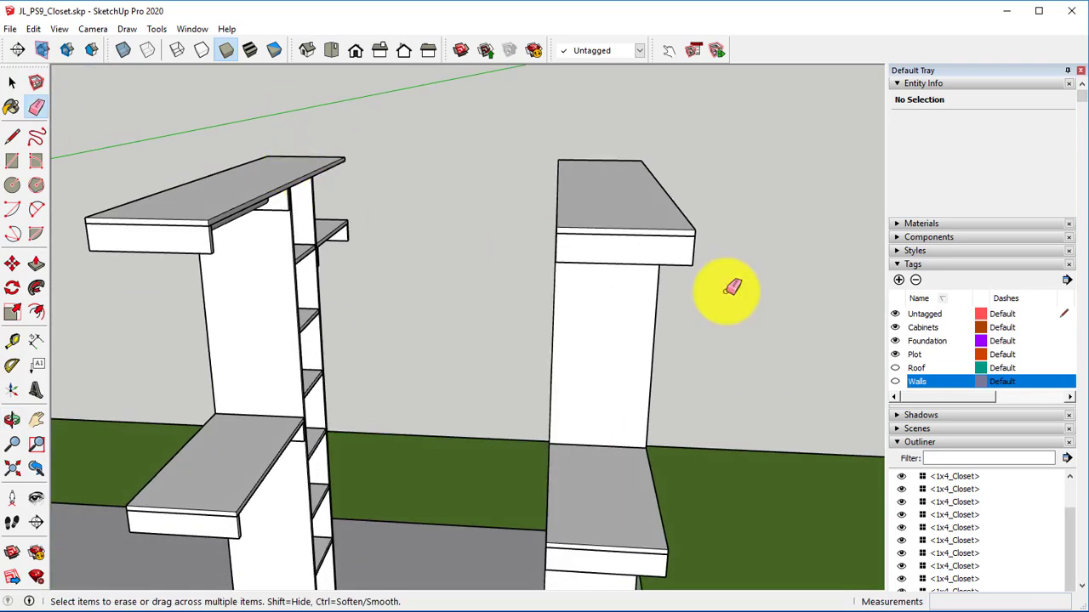
click(895, 382)
mouse_move(822, 365)
middle_down()
mouse_move(539, 292)
mouse_move(581, 498)
mouse_move(526, 420)
mouse_move(299, 413)
mouse_move(567, 414)
mouse_move(469, 251)
mouse_move(422, 345)
mouse_move(408, 245)
mouse_move(422, 301)
mouse_move(408, 261)
mouse_move(387, 453)
mouse_move(416, 408)
middle_up()
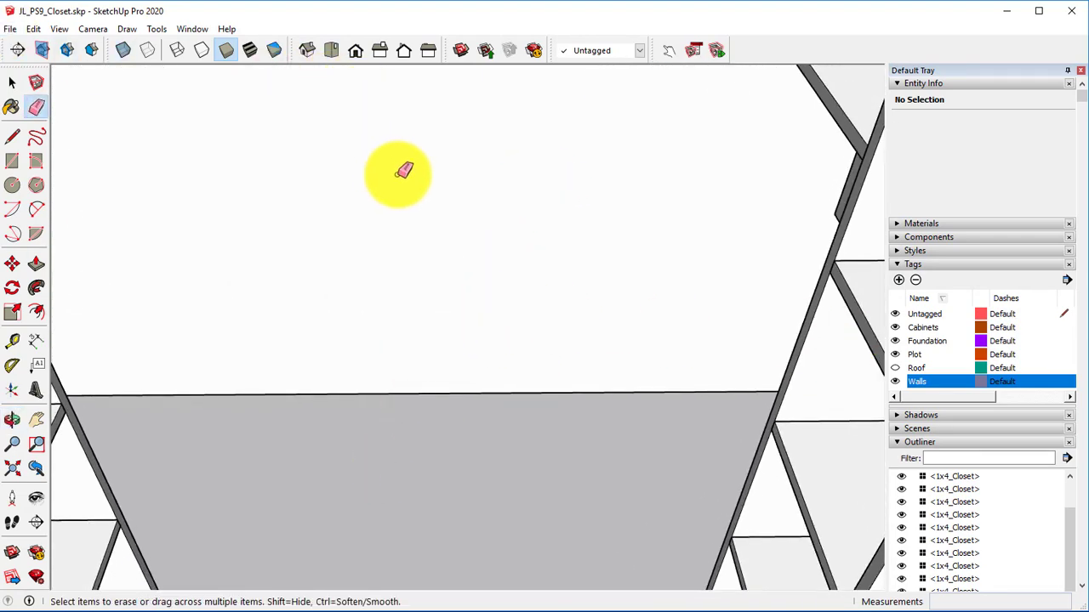
middle_drag(436, 242, 436, 306)
Place Tape Measure guides 9 and 12 inches from the back wall edges.
key(e)
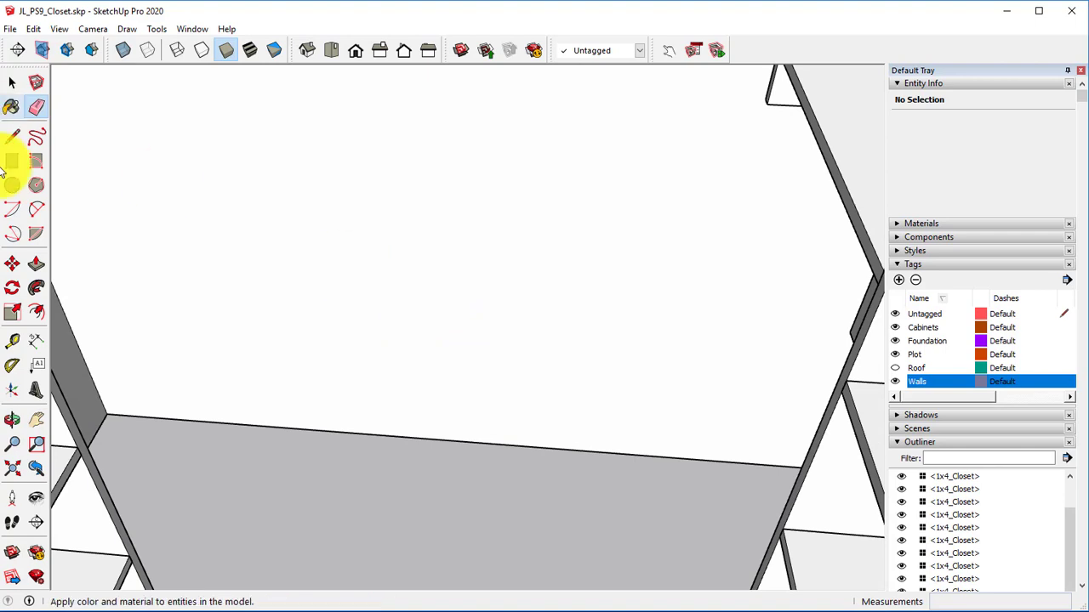
click(12, 340)
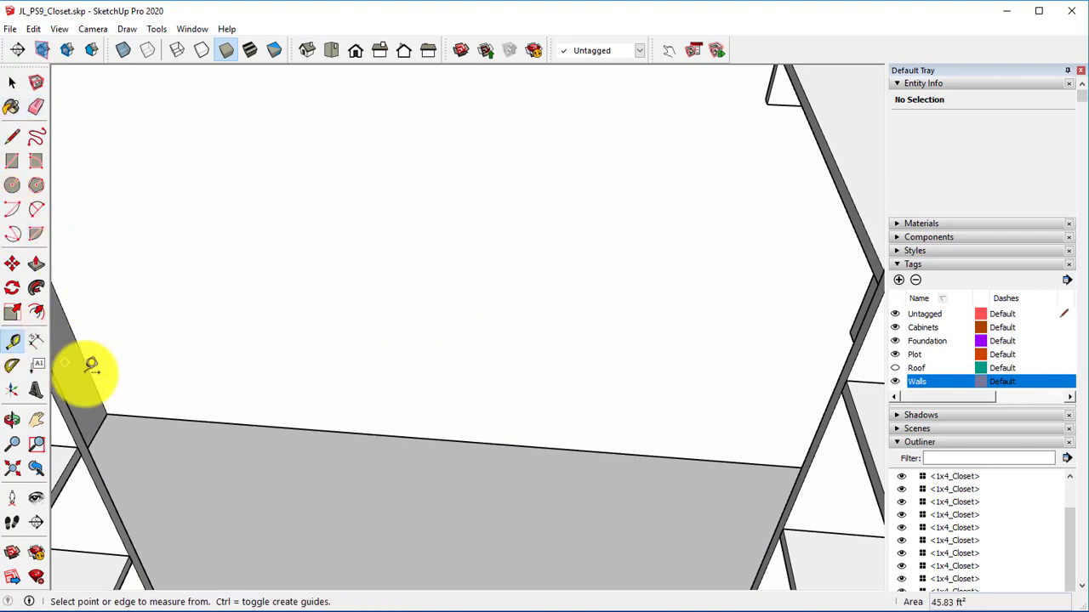
click(97, 431)
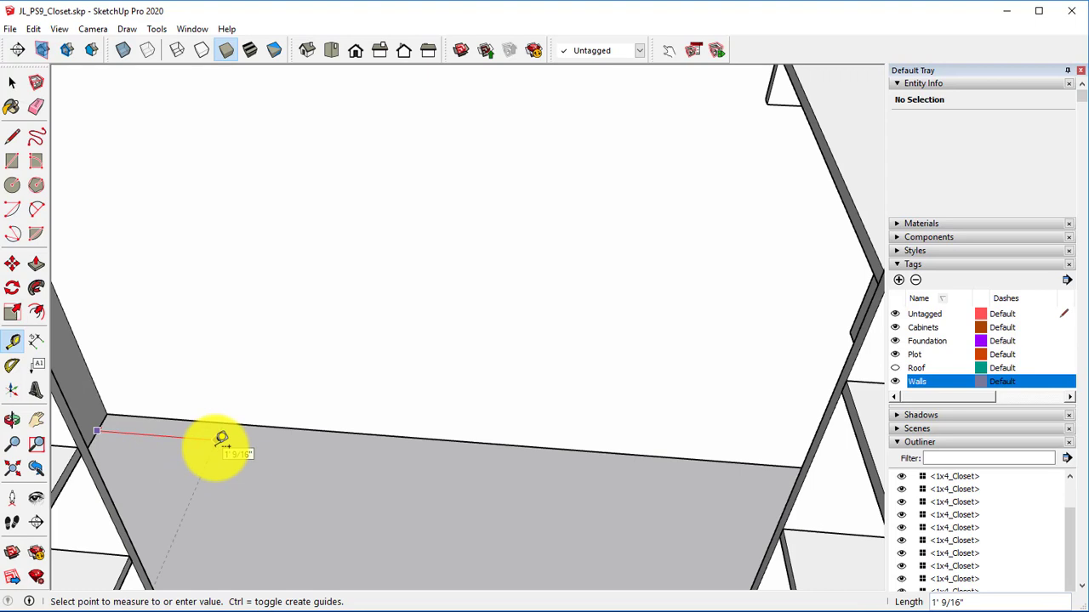
scroll(292, 449, down, 3)
middle_drag(323, 481, 261, 374)
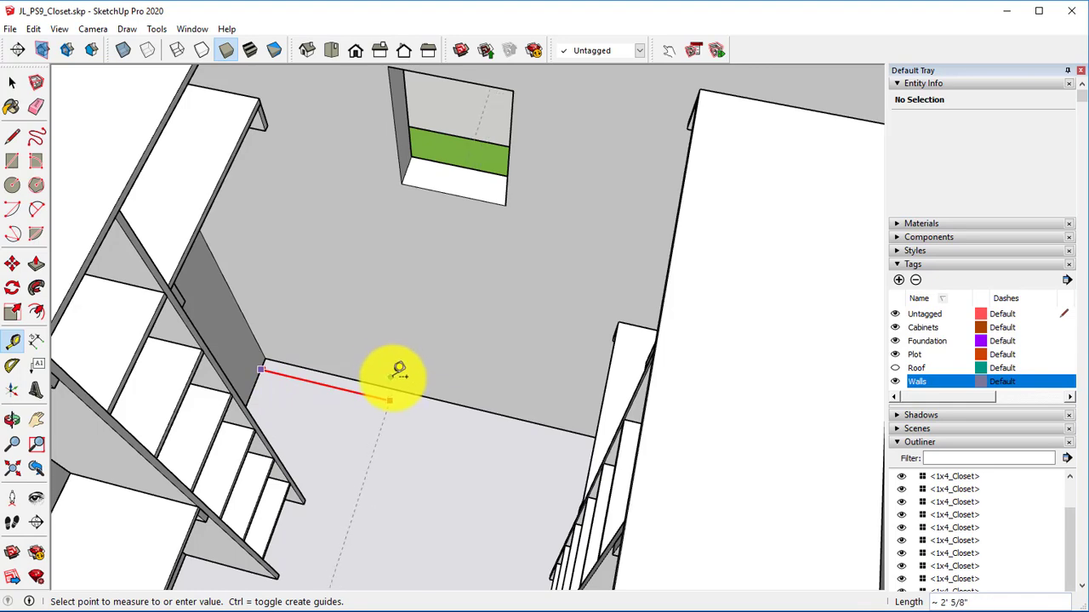
middle_drag(444, 204, 442, 304)
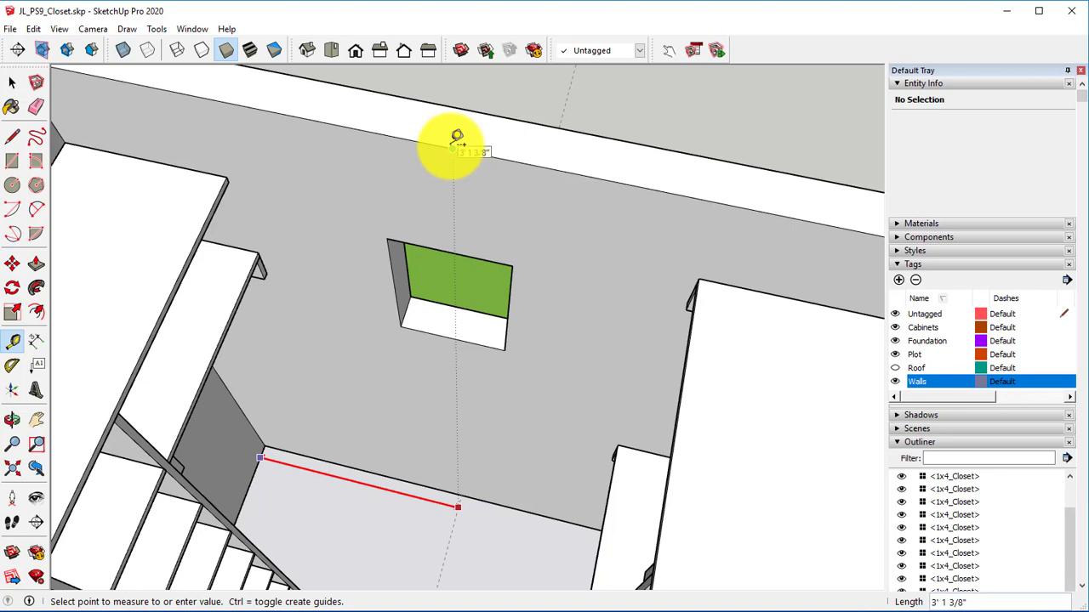
click(453, 139)
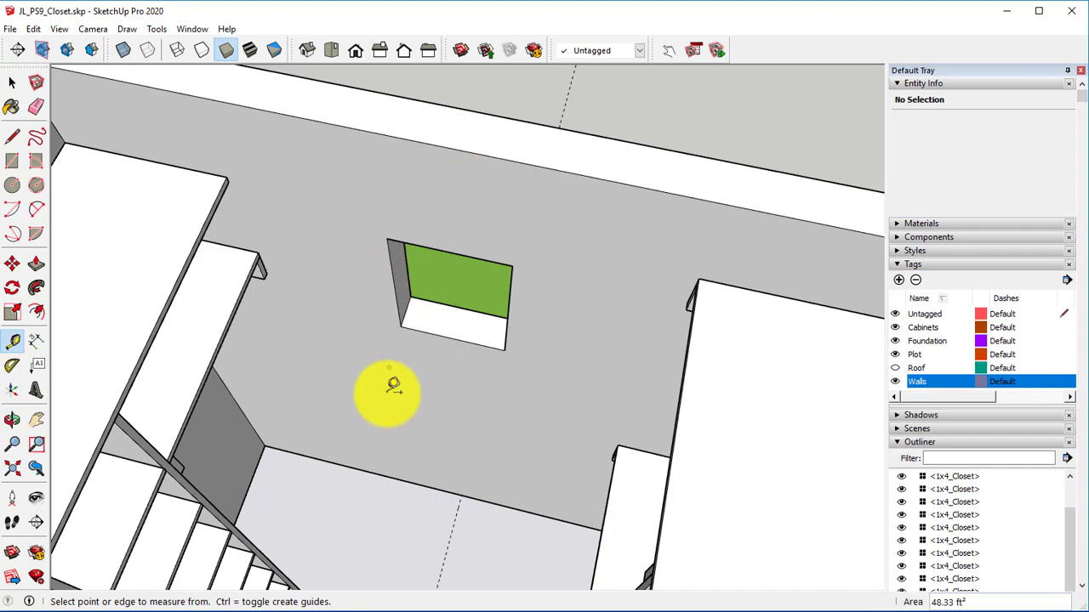
middle_drag(426, 445, 465, 362)
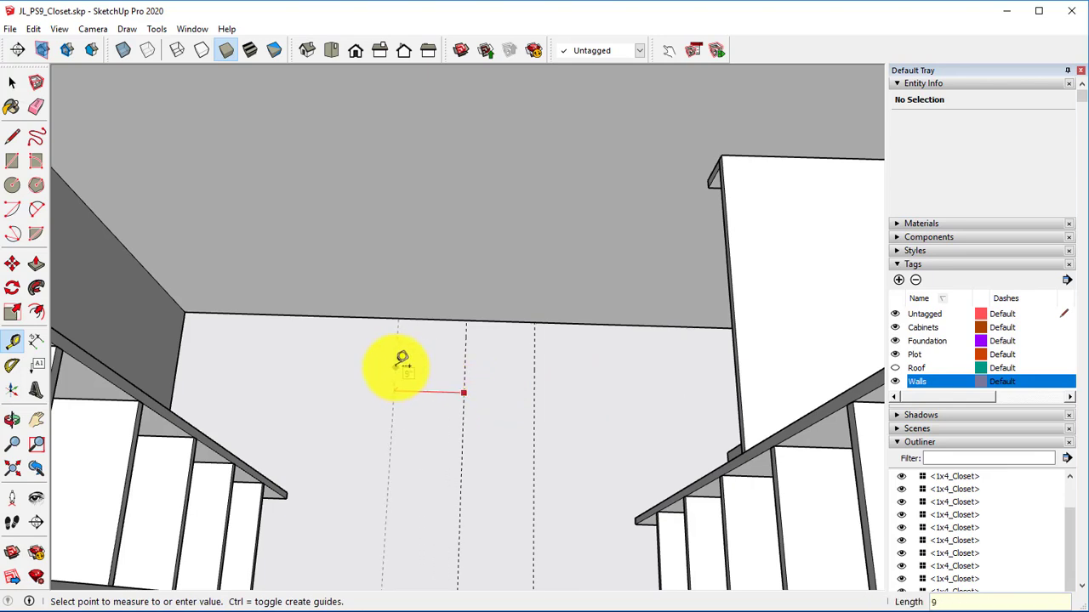
click(344, 317)
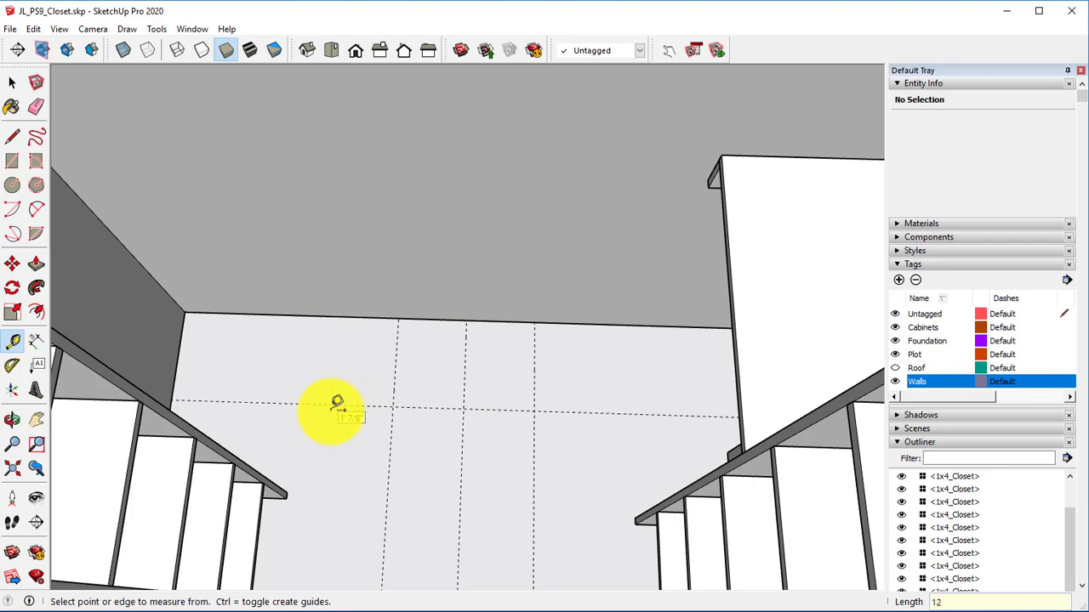
Draw a rectangle between the guides and extrude it into a 4' 8" tall box.
click(12, 160)
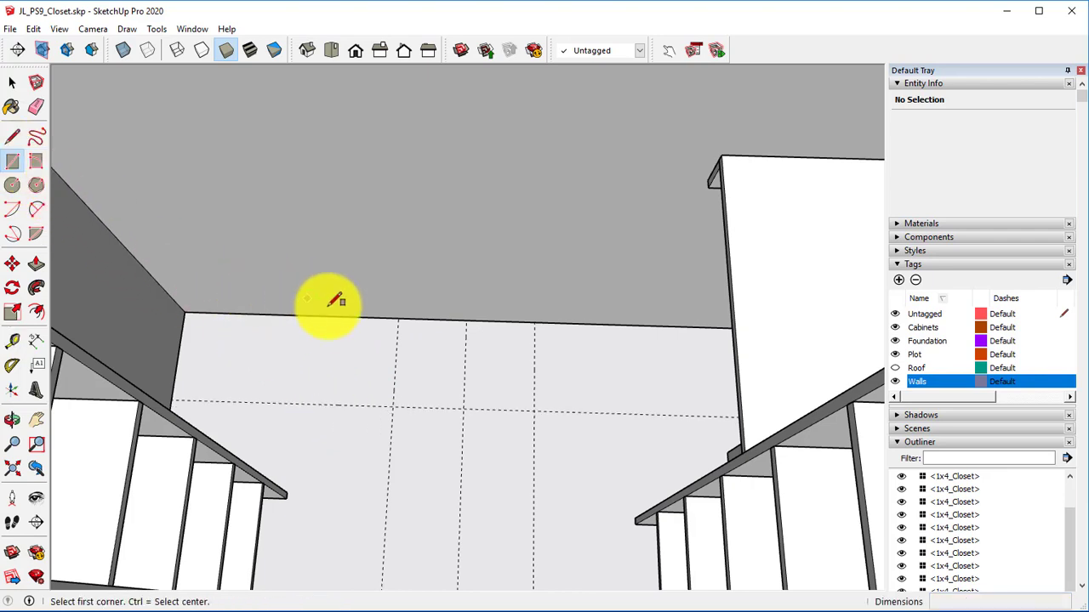
click(401, 319)
key(Escape)
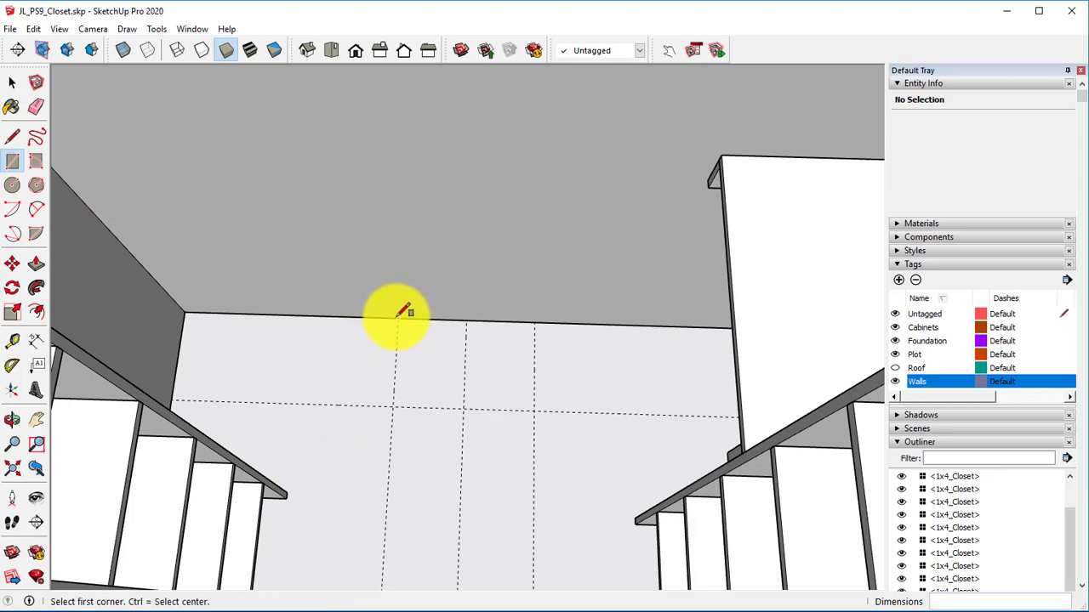
click(397, 319)
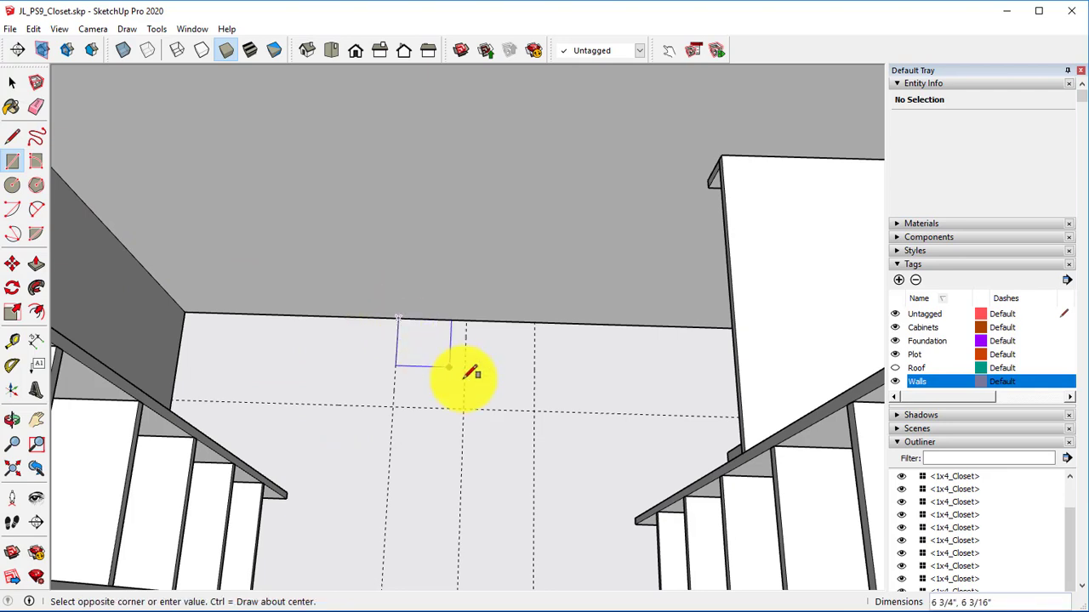
click(534, 408)
key(p)
click(484, 389)
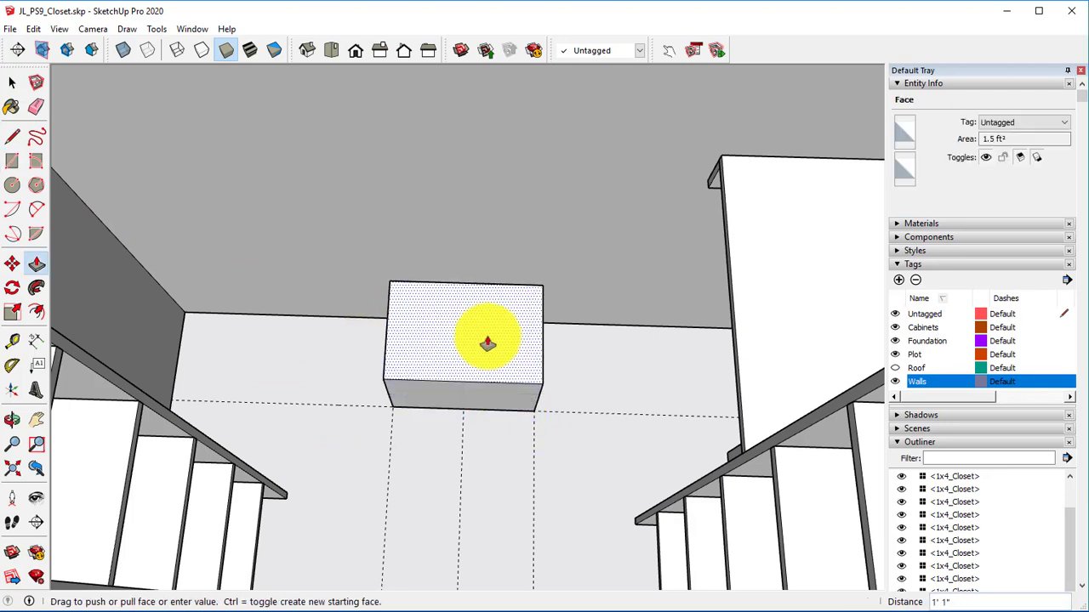
middle_drag(486, 318, 444, 304)
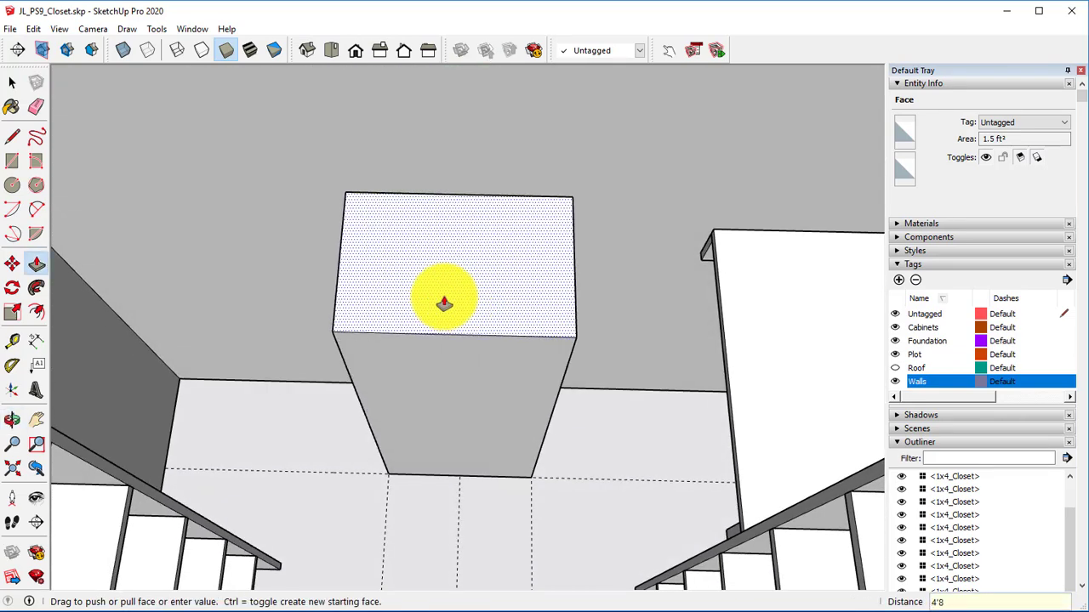
click(444, 304)
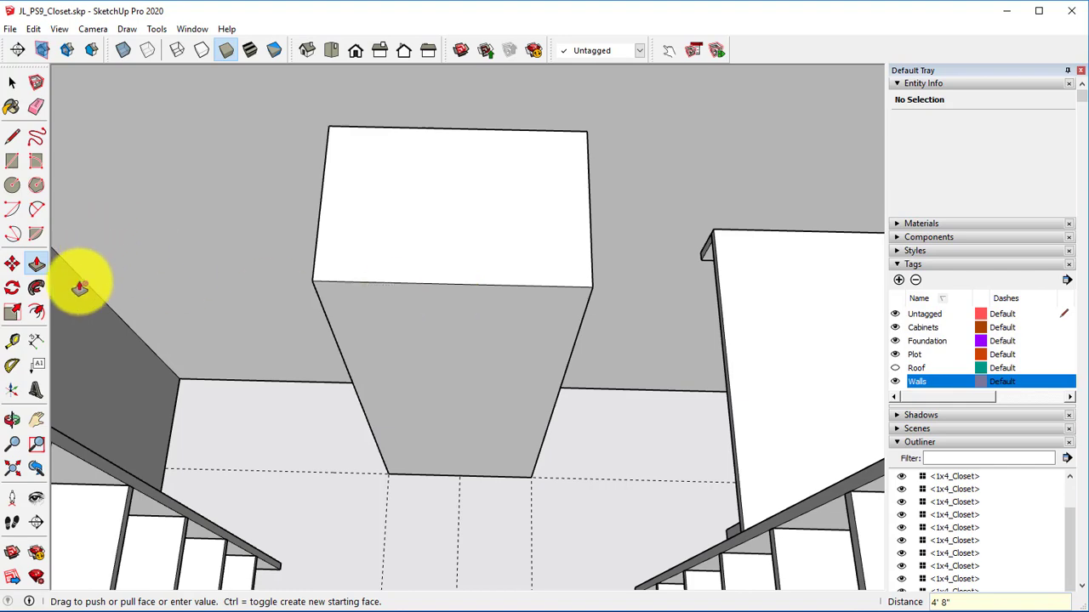
Offset the box's front face 3/4 inch and push the inner face in 11 1/4 inches.
click(35, 313)
middle_drag(213, 357, 438, 319)
click(437, 320)
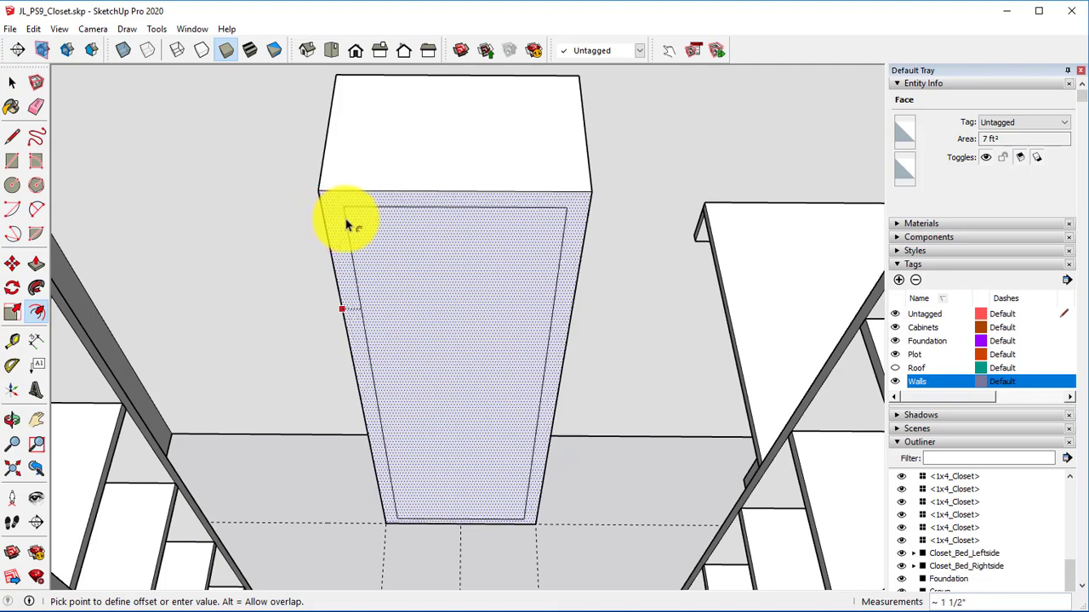
key(Return)
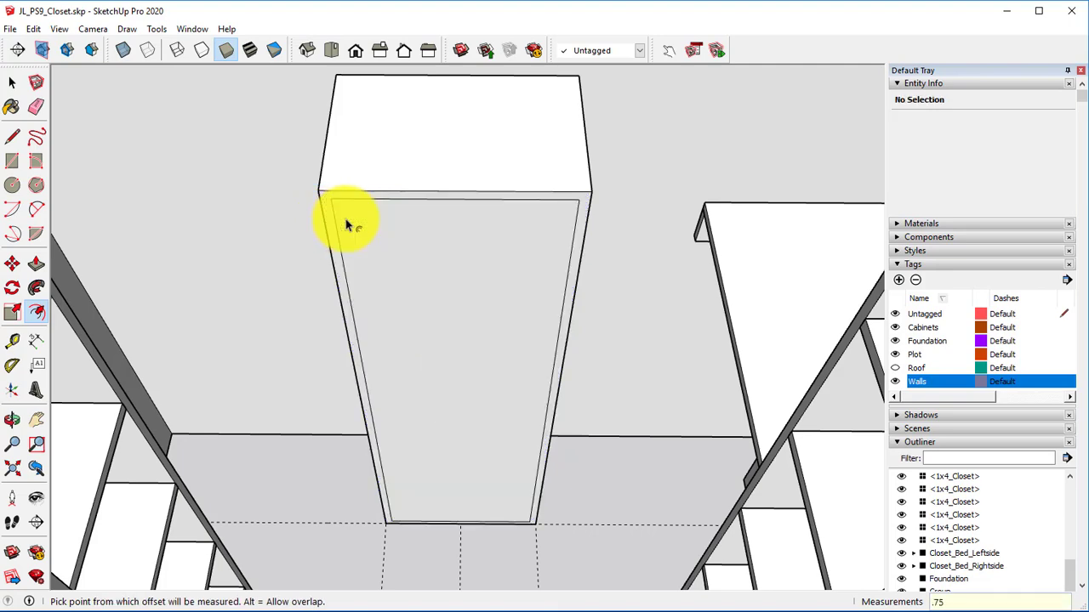
key(p)
click(467, 286)
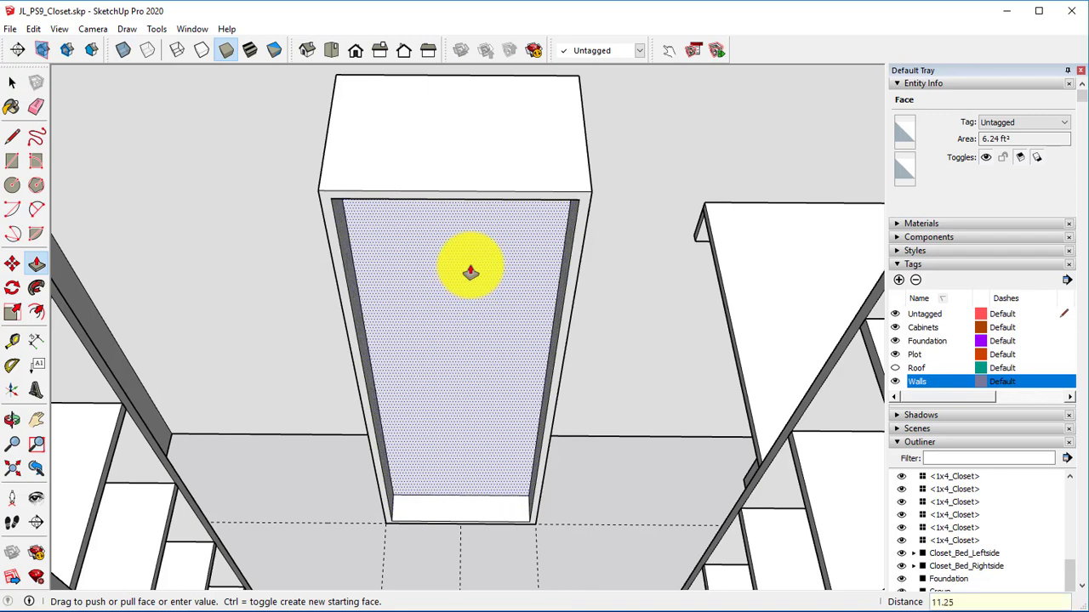
key(Return)
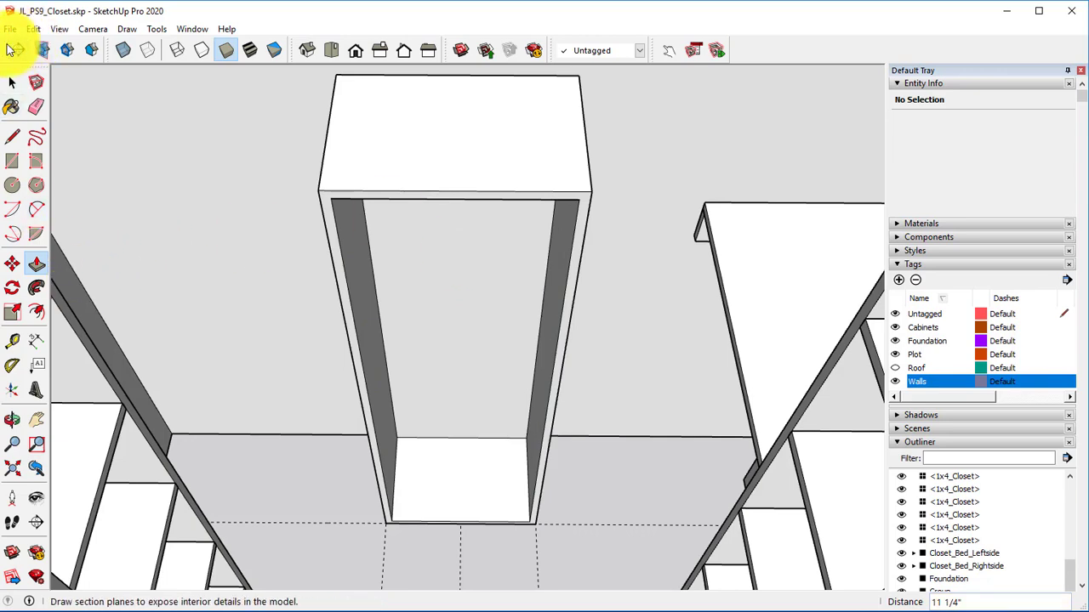
Make the hollowed closet box into a single group.
click(12, 82)
triple_click(351, 148)
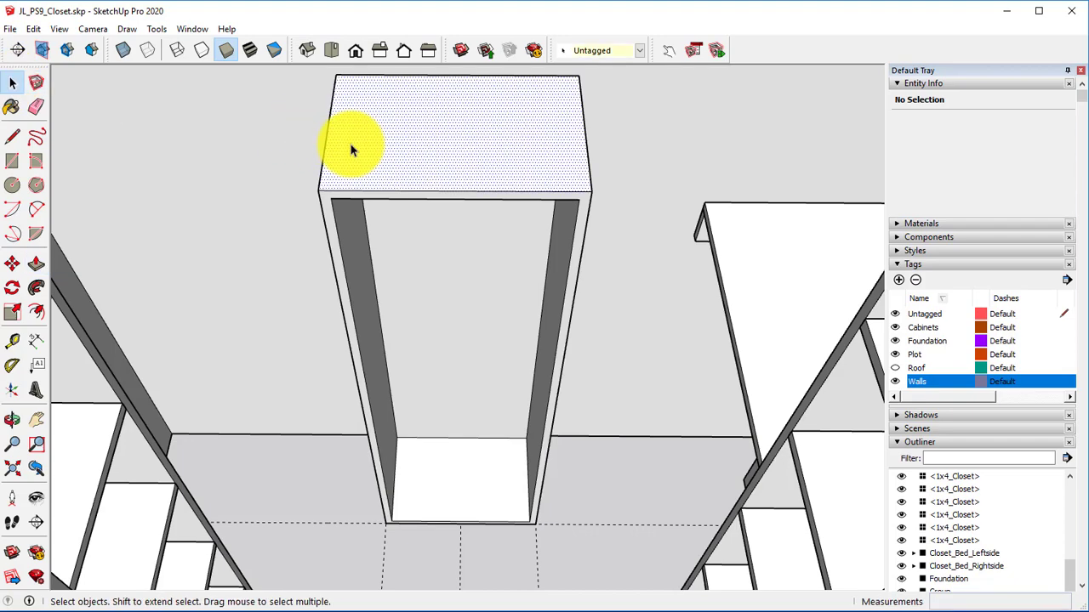
right_click(353, 147)
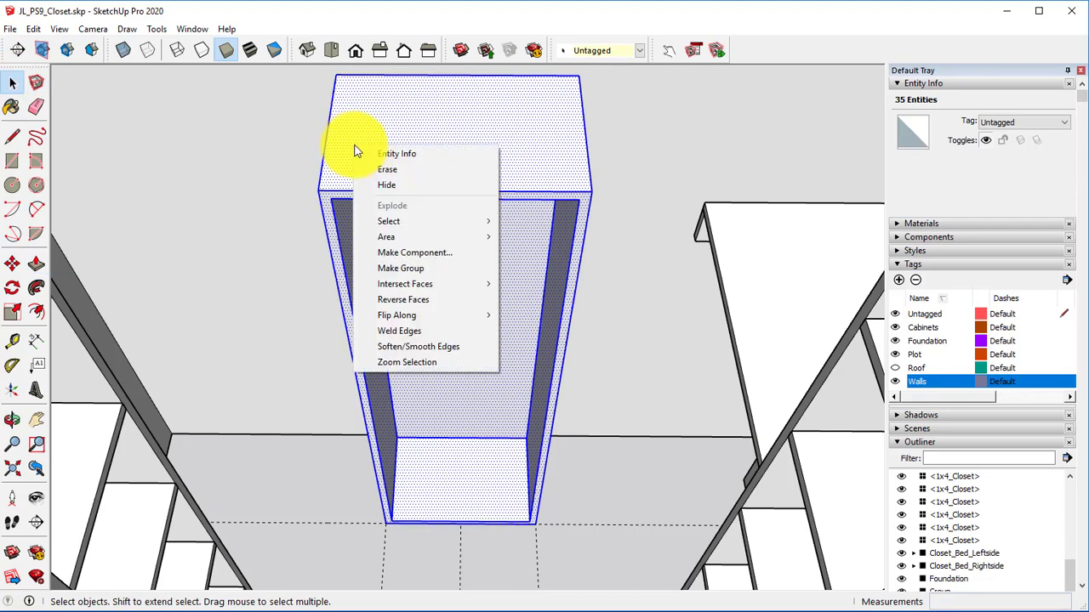
click(408, 267)
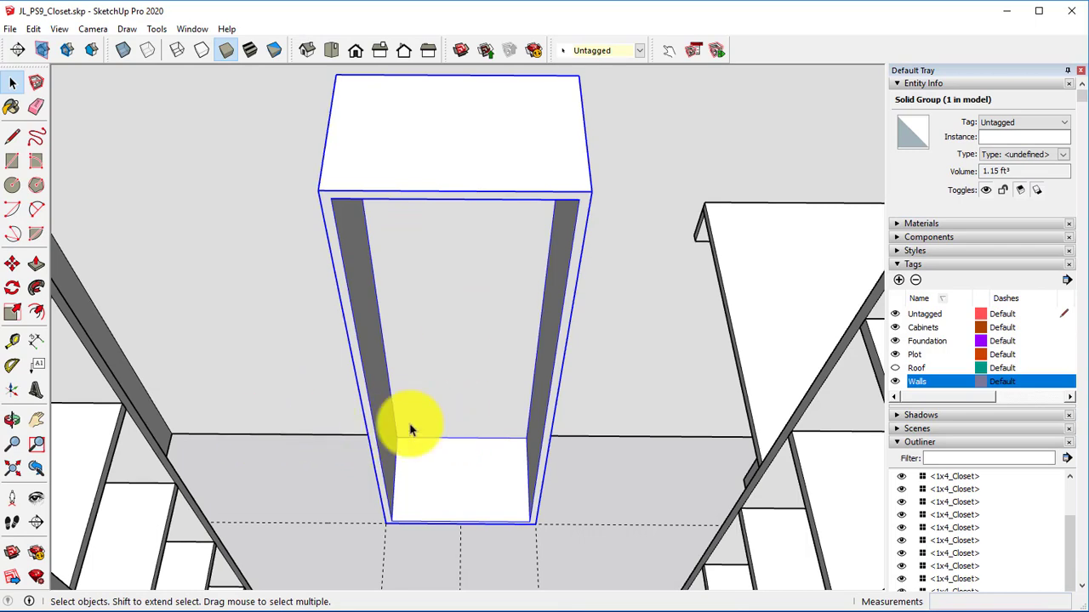
scroll(428, 406, up, 4)
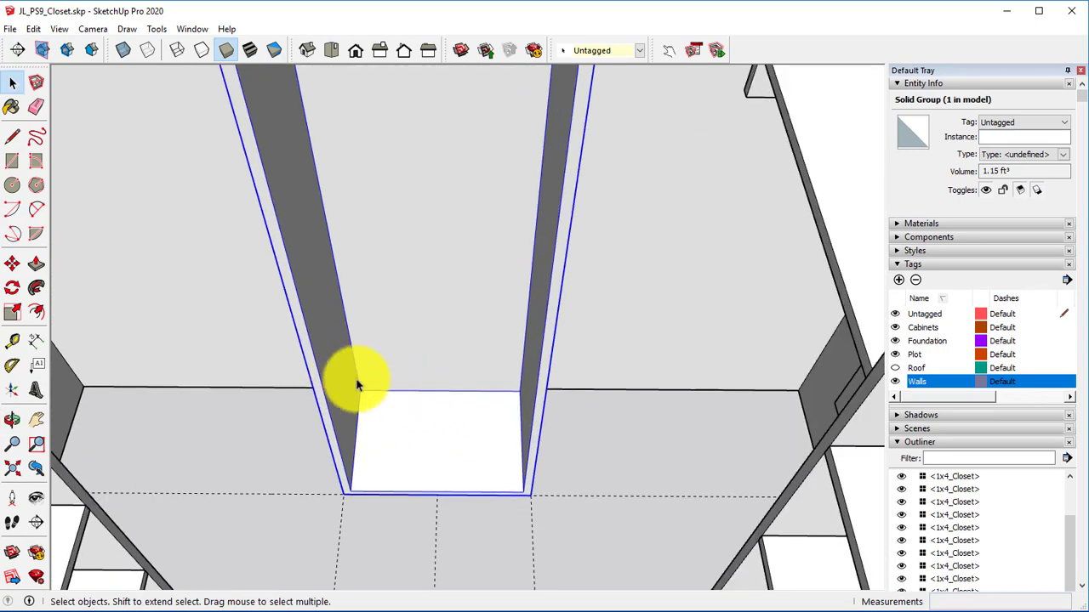
Draw a rectangle across the opening's floor and start pushing it up.
click(11, 161)
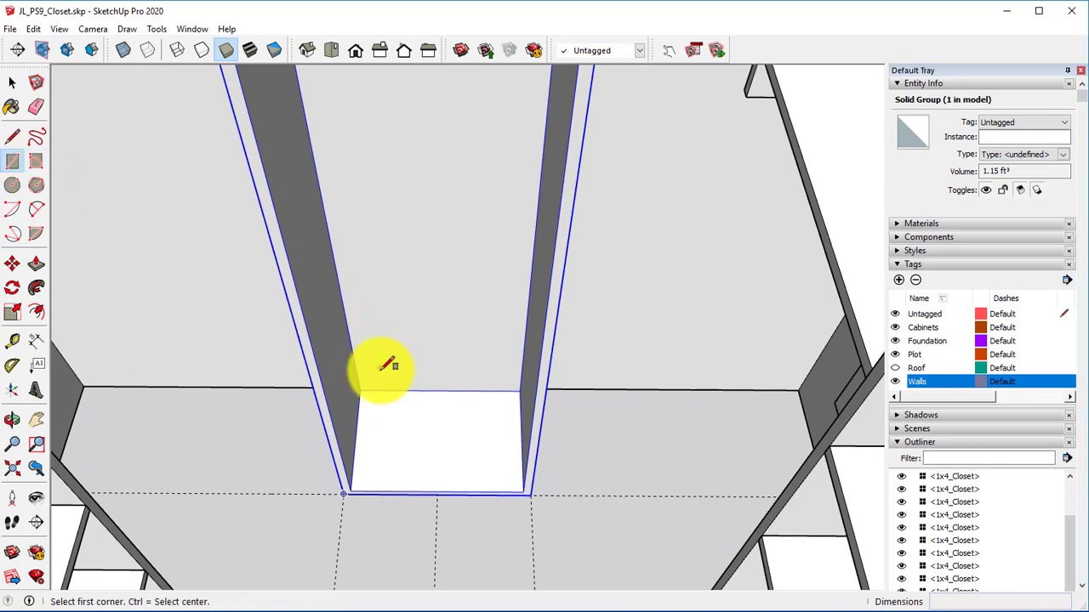
click(360, 390)
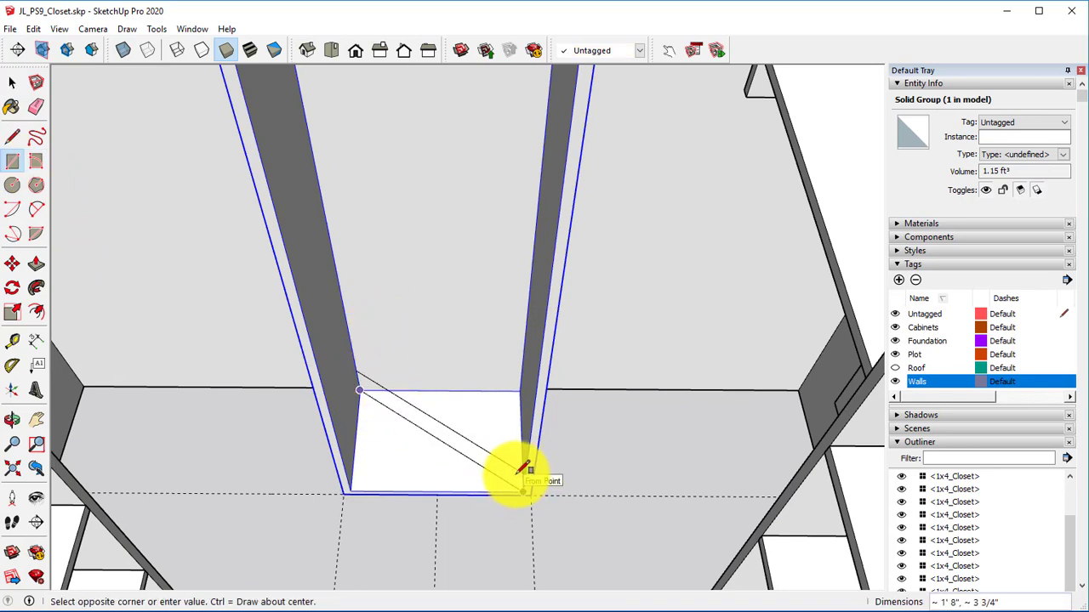
click(523, 473)
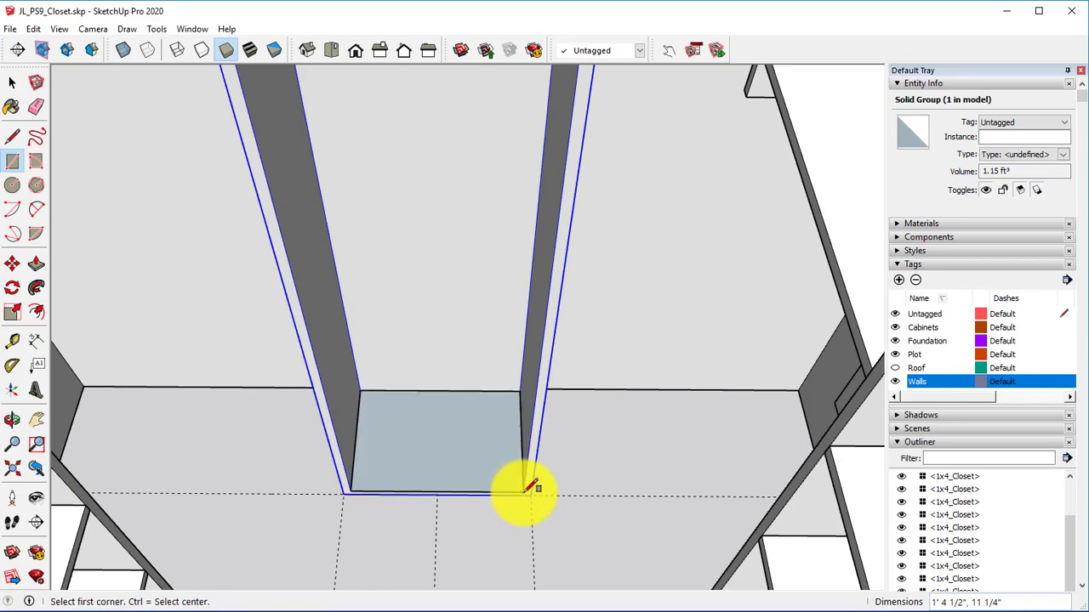
click(32, 260)
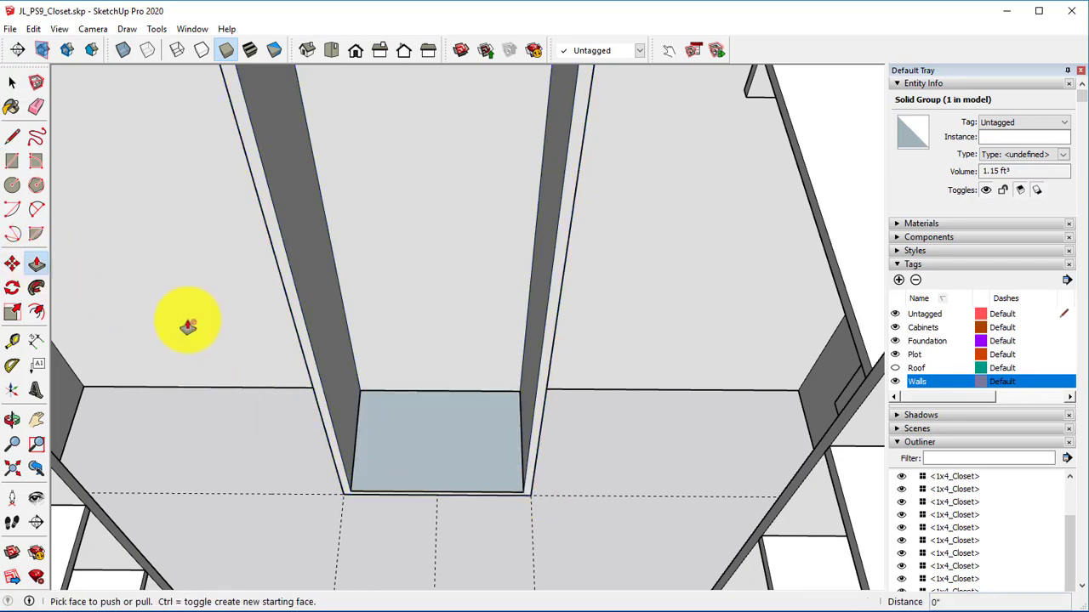
drag(403, 422, 381, 411)
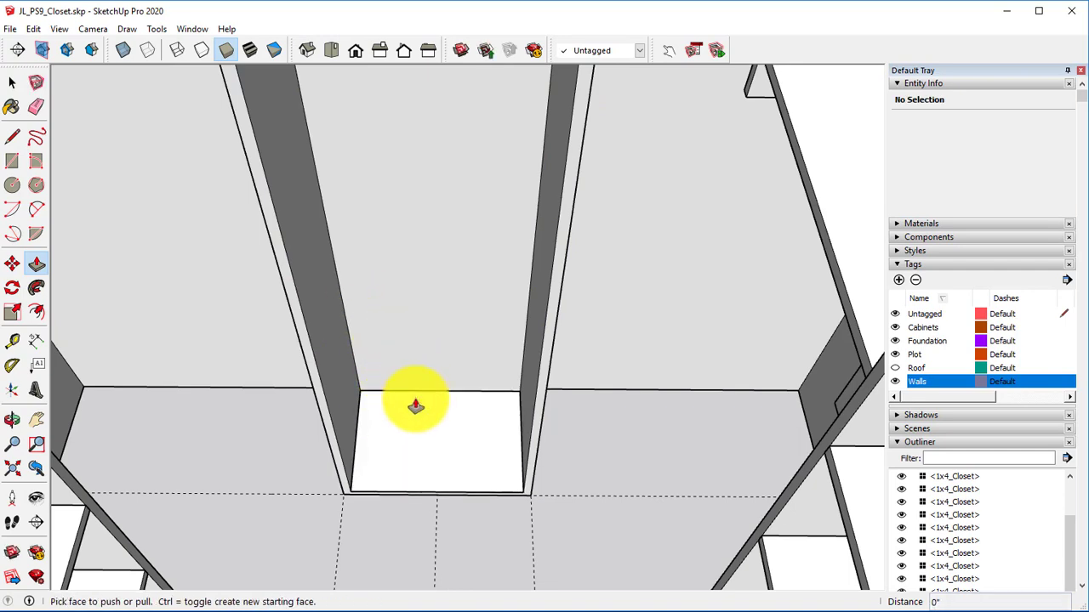
click(418, 408)
Raise the floor rectangle .75 inch and pull its front face out .75 inch.
text(.75)
key(Return)
scroll(425, 401, up, 3)
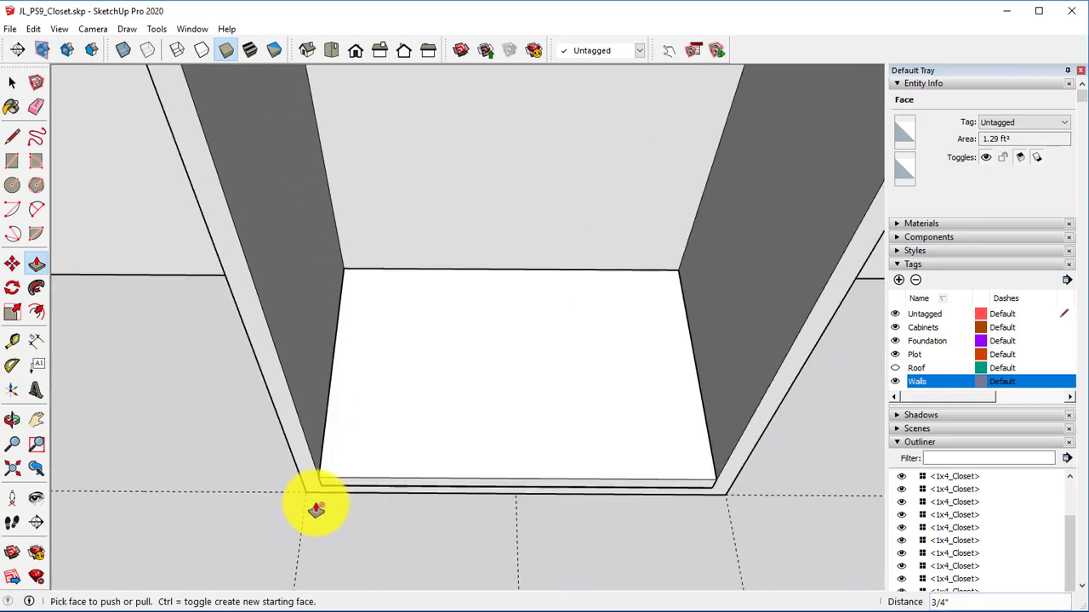
middle_drag(338, 501, 408, 224)
scroll(420, 311, up, 4)
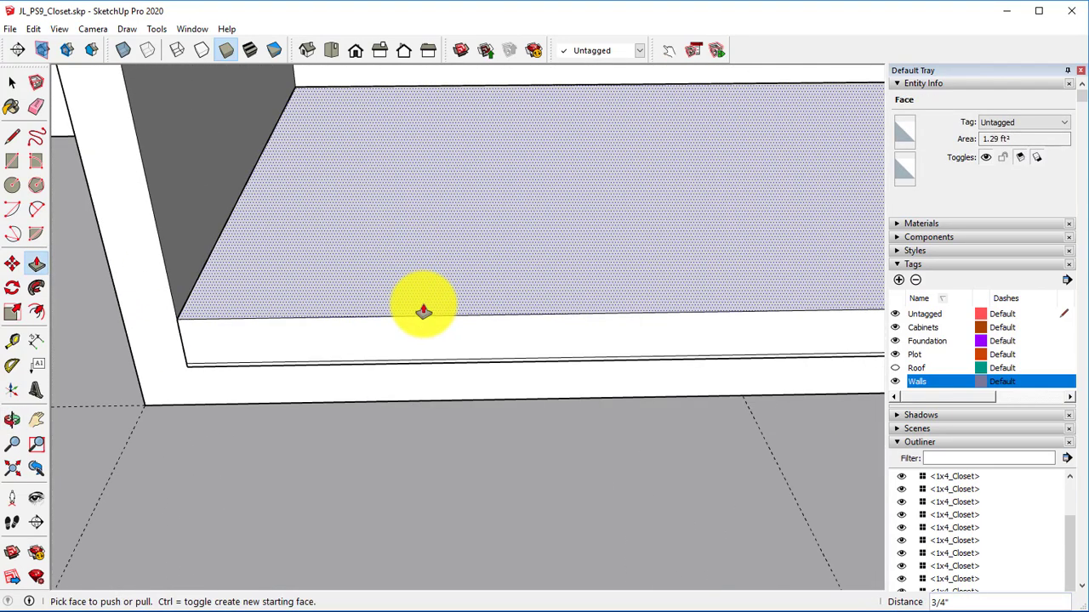
middle_drag(335, 318, 349, 253)
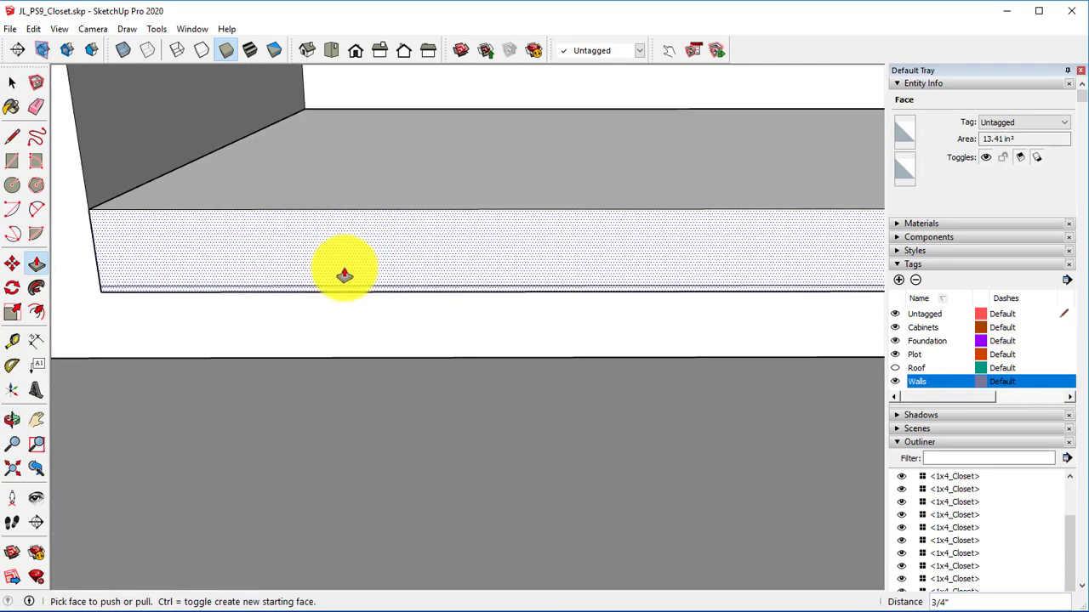
click(361, 262)
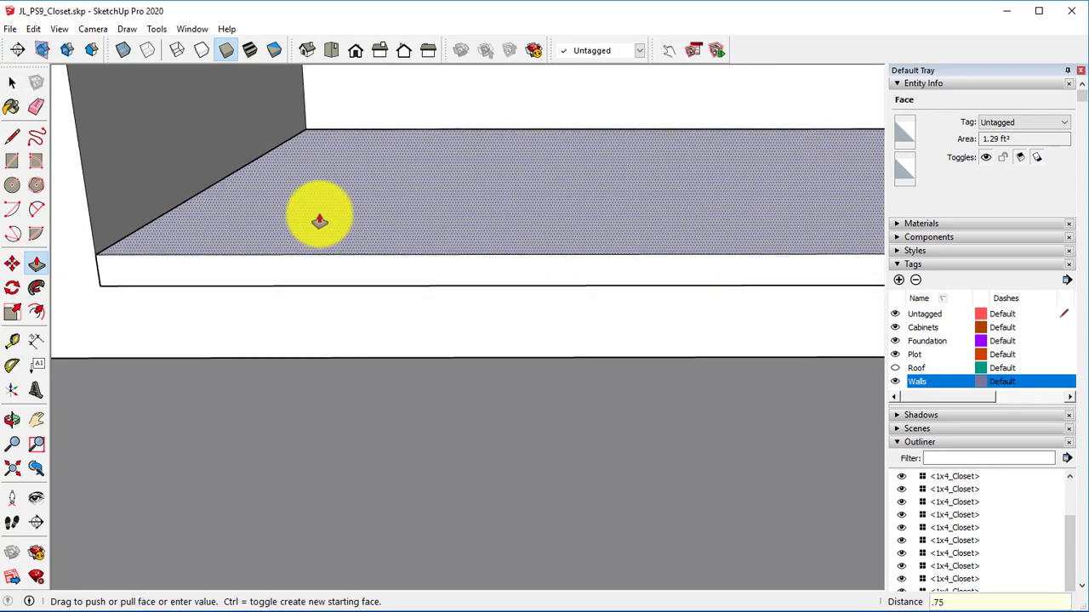
text(.75)
key(Return)
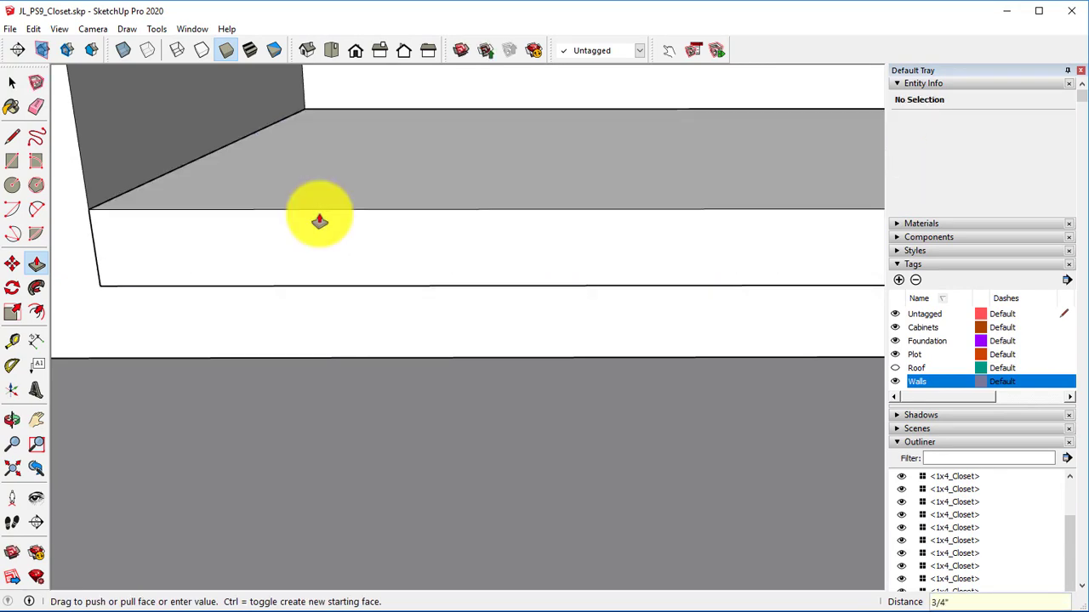
Measure the bottom board with Tape Measure to confirm it is 3/4" thick.
click(345, 178)
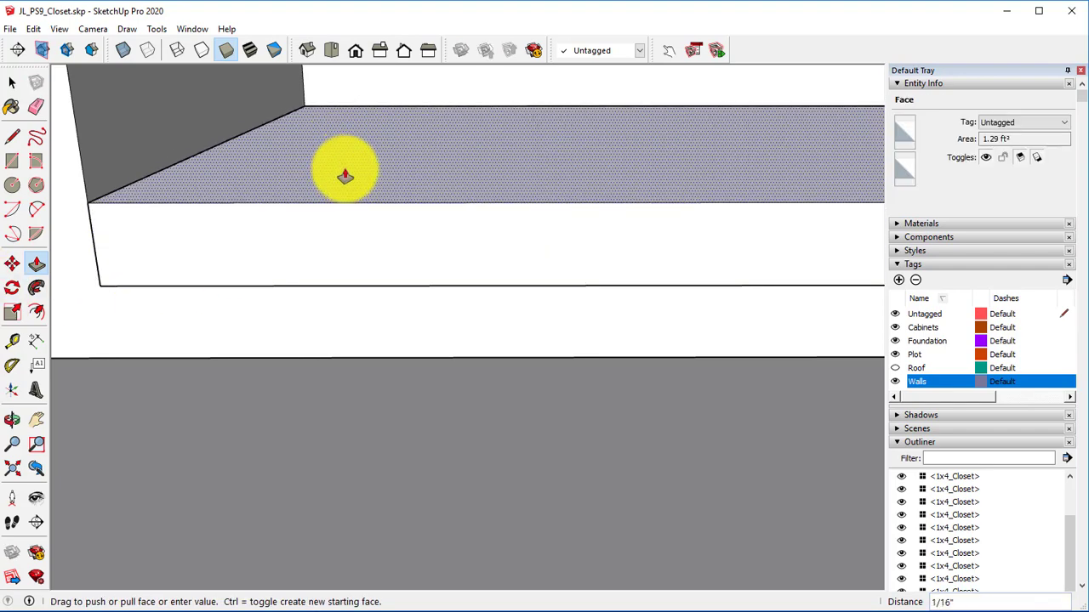
click(346, 176)
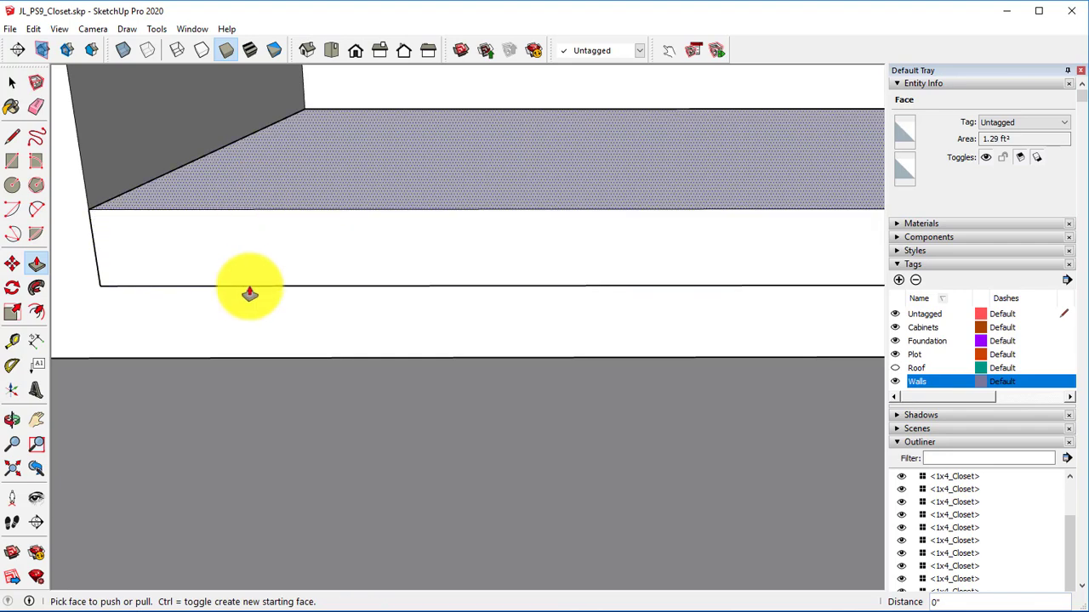
click(12, 340)
click(167, 209)
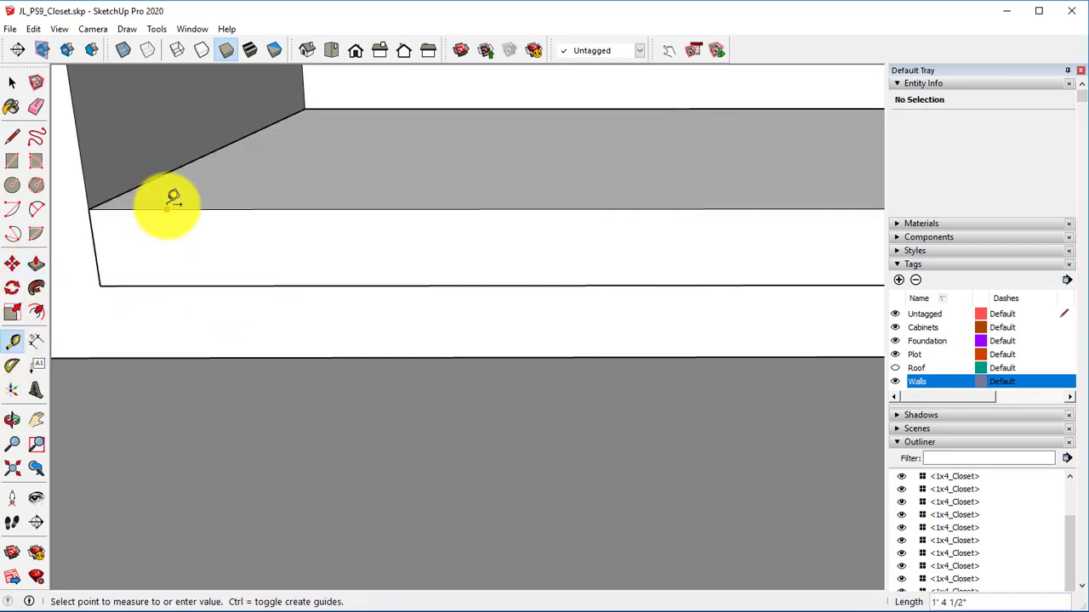
click(199, 285)
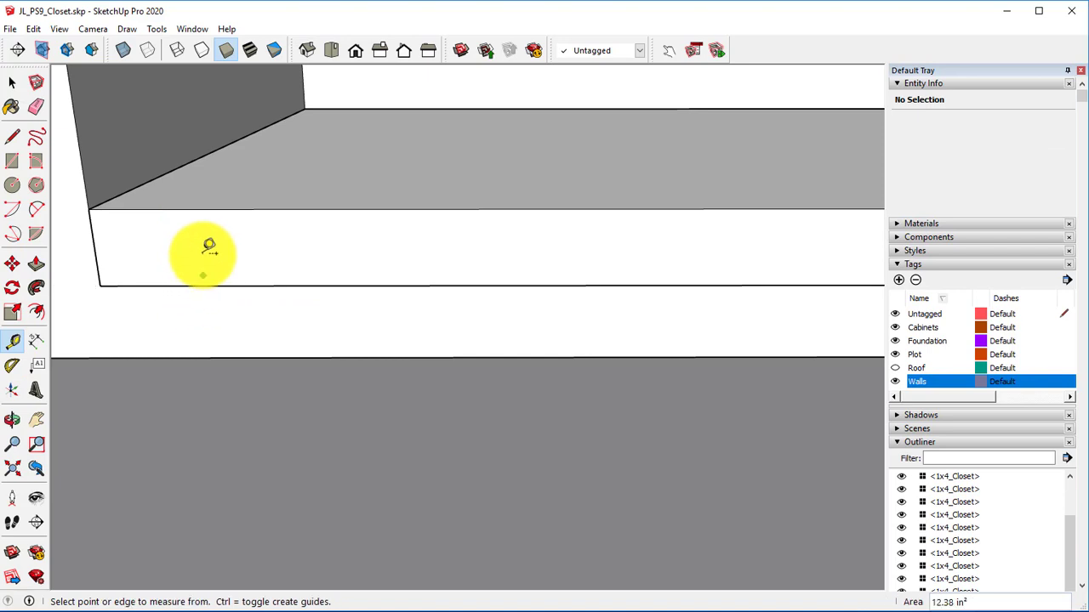
middle_drag(210, 250, 394, 328)
Turn the bottom board into a shelf component.
key(space)
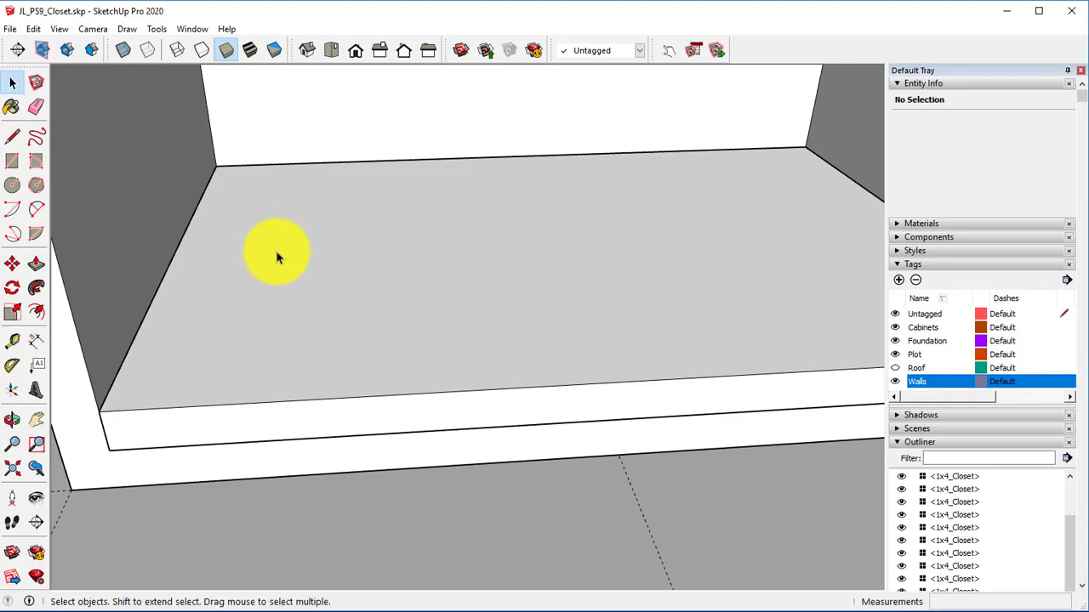
triple_click(276, 253)
right_click(275, 253)
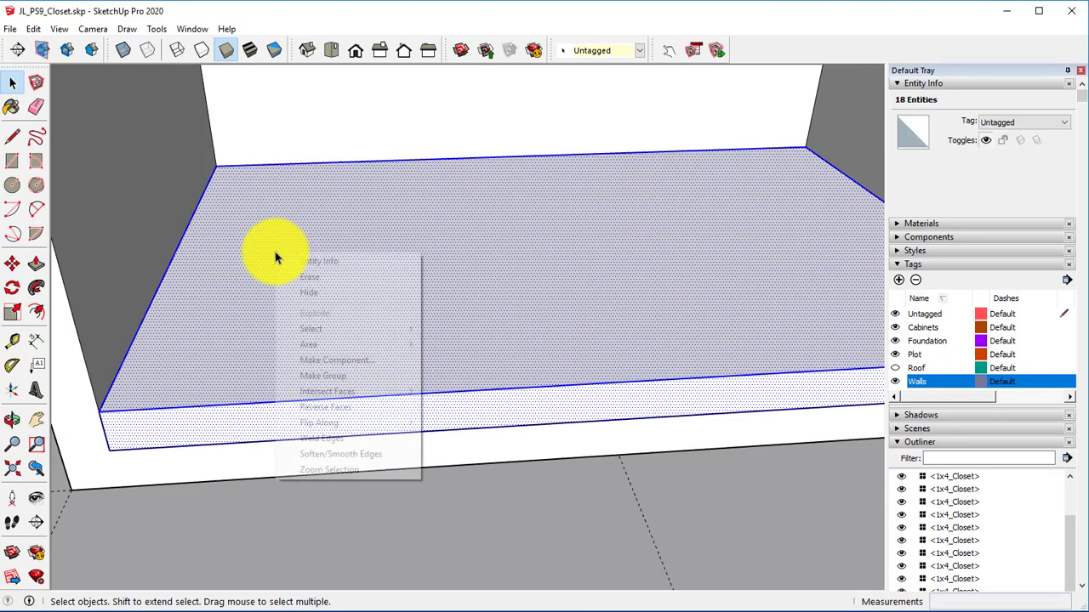
click(347, 365)
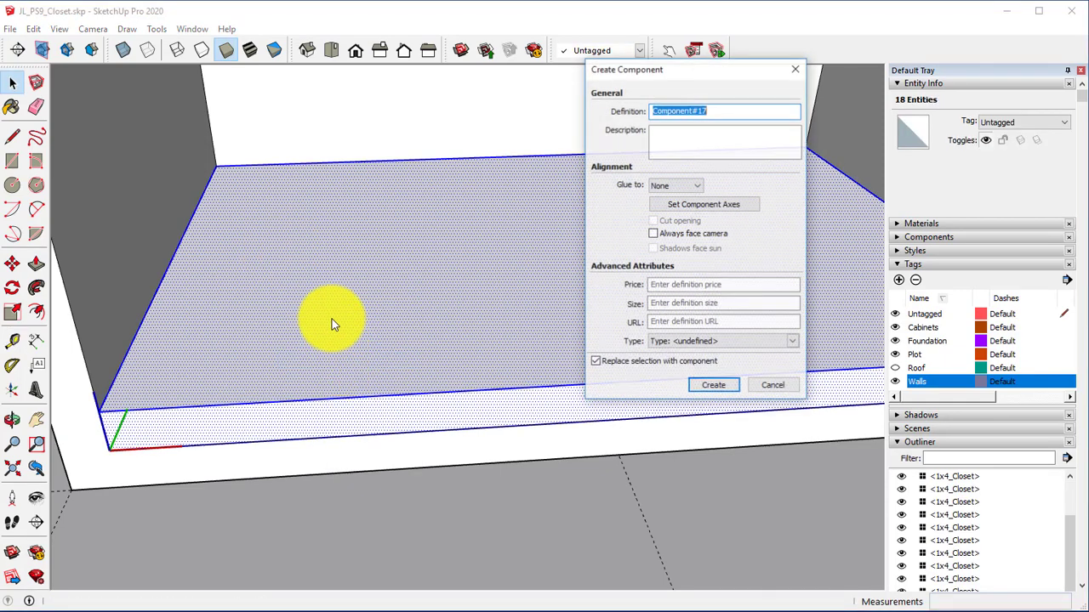
click(714, 386)
Move the shelf component up 9 inches.
click(12, 271)
click(110, 454)
drag(110, 453, 79, 341)
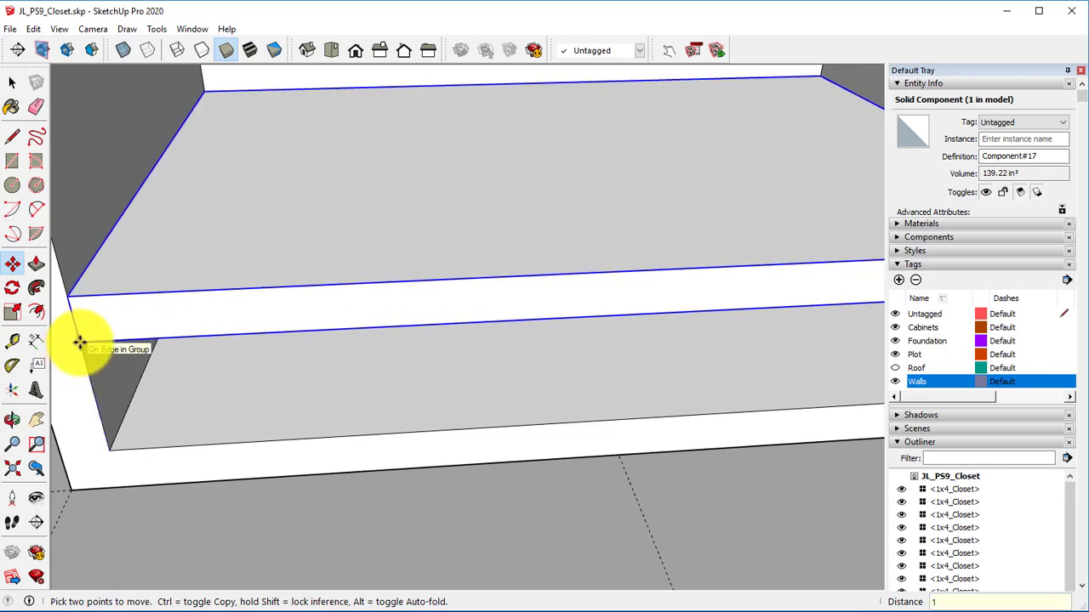
key(Return)
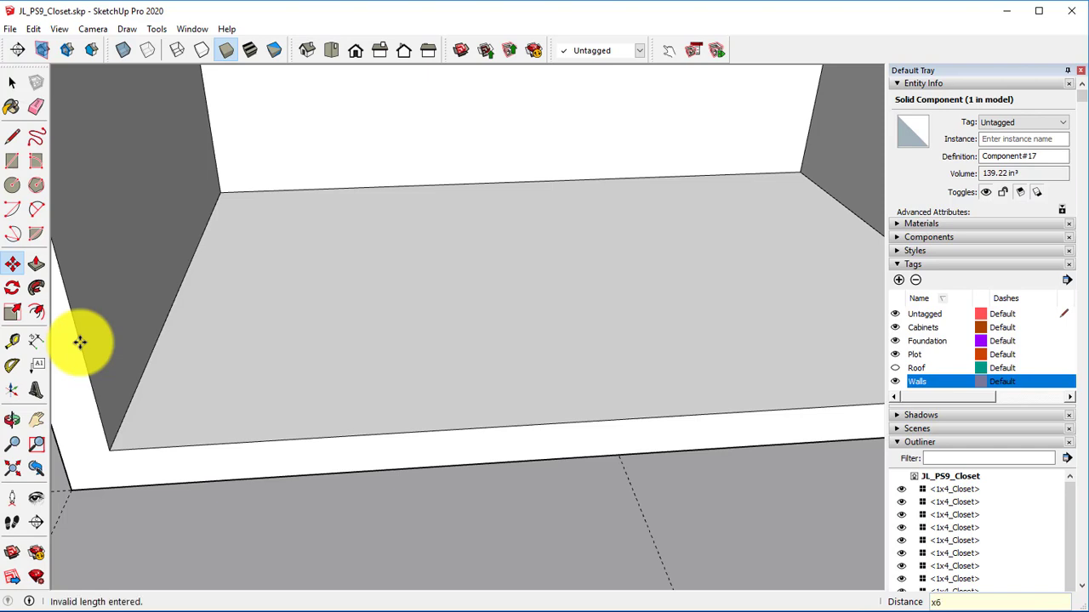
Copy the shelf upward 9 inches and repeat it six times.
middle_drag(862, 187, 488, 362)
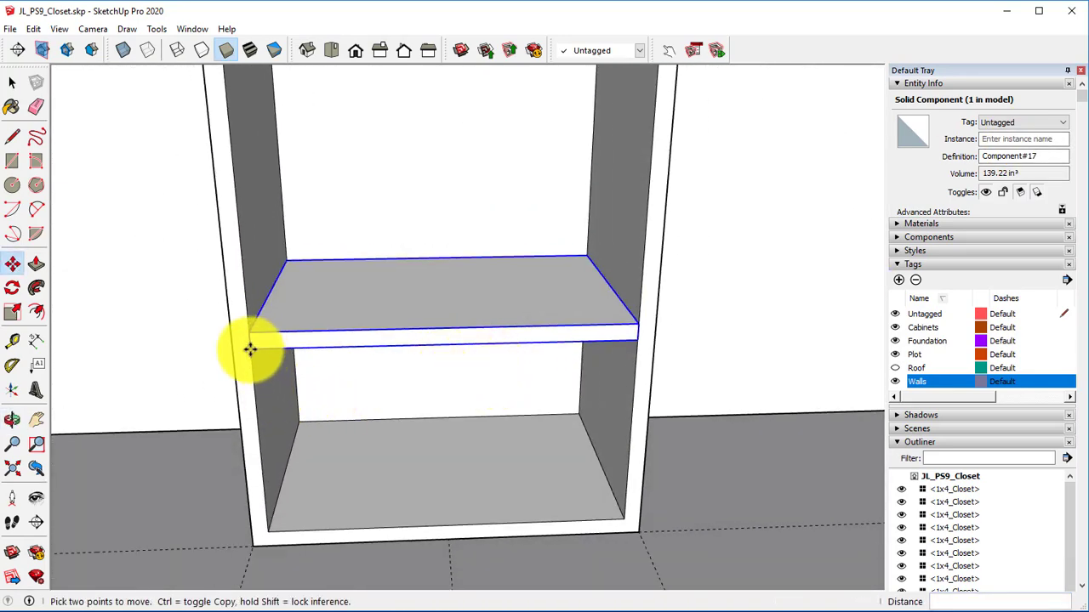
drag(251, 349, 236, 193)
key(ctrl)
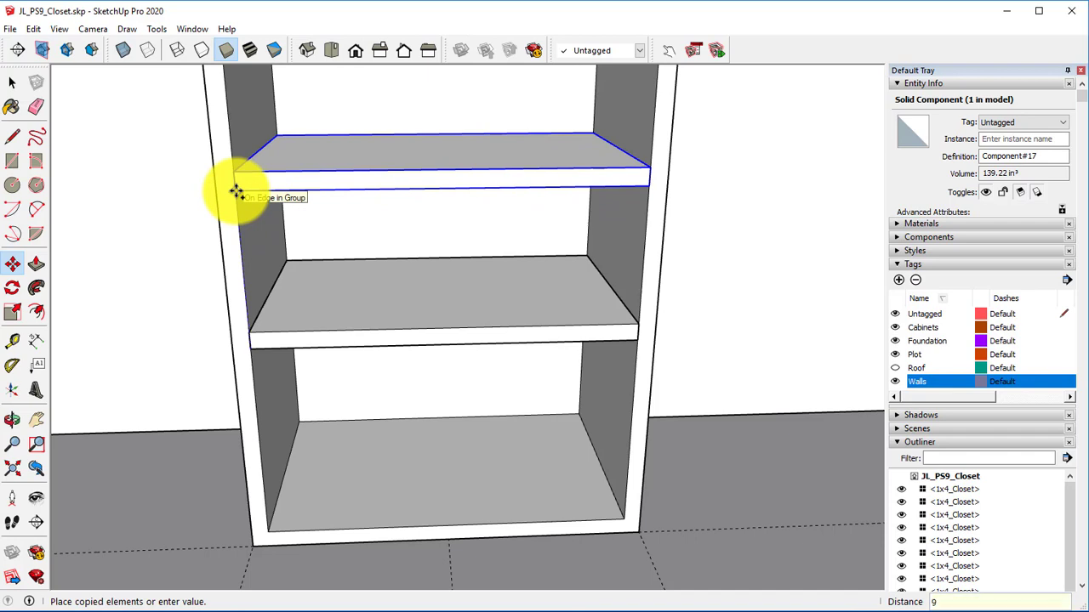
key(Return)
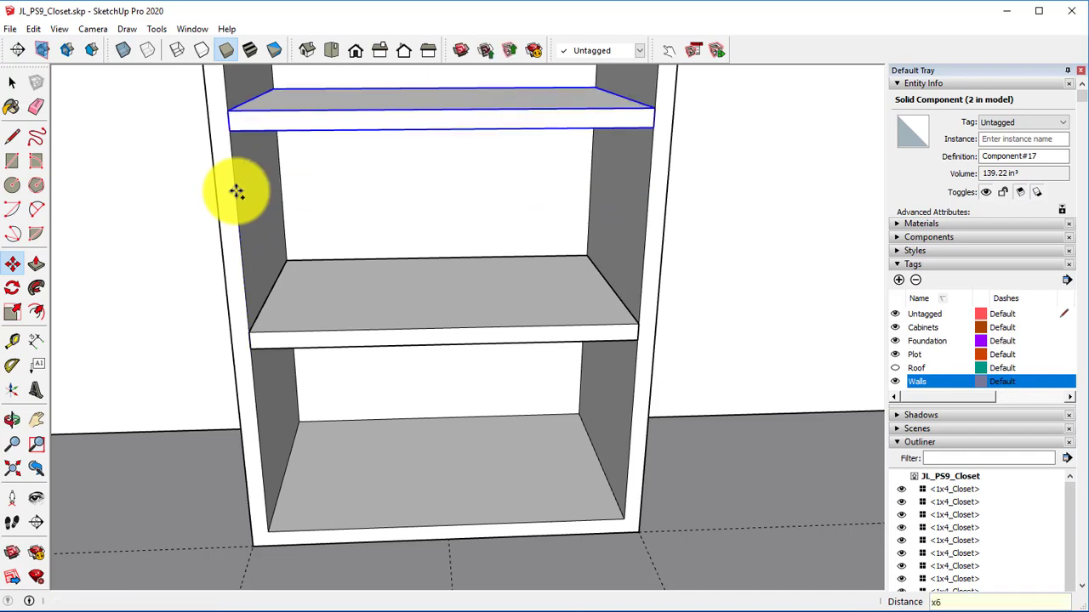
key(Return)
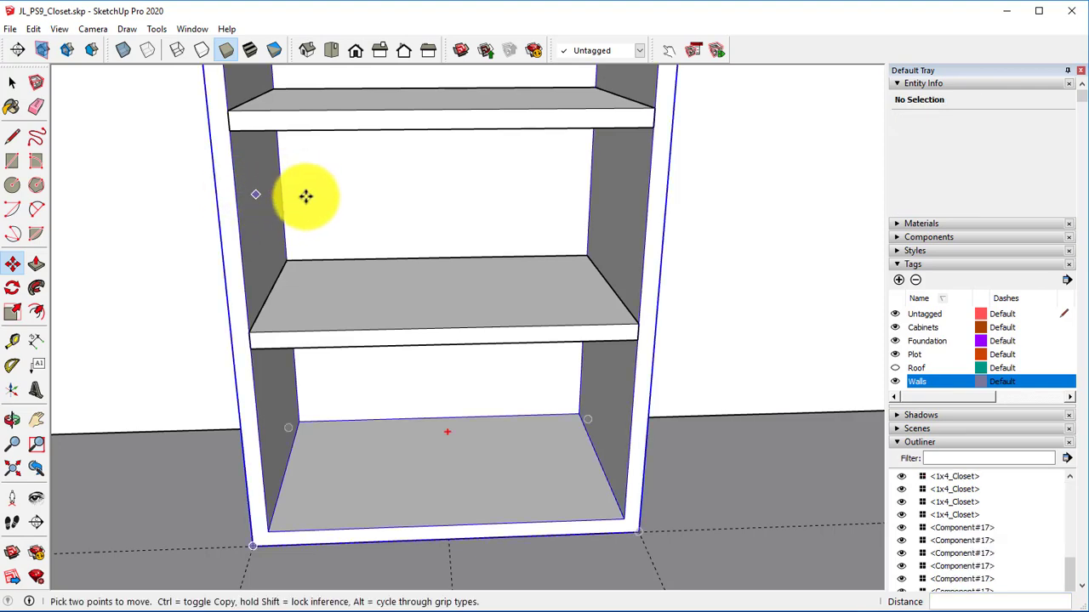
scroll(307, 209, down, 3)
middle_drag(323, 250, 394, 440)
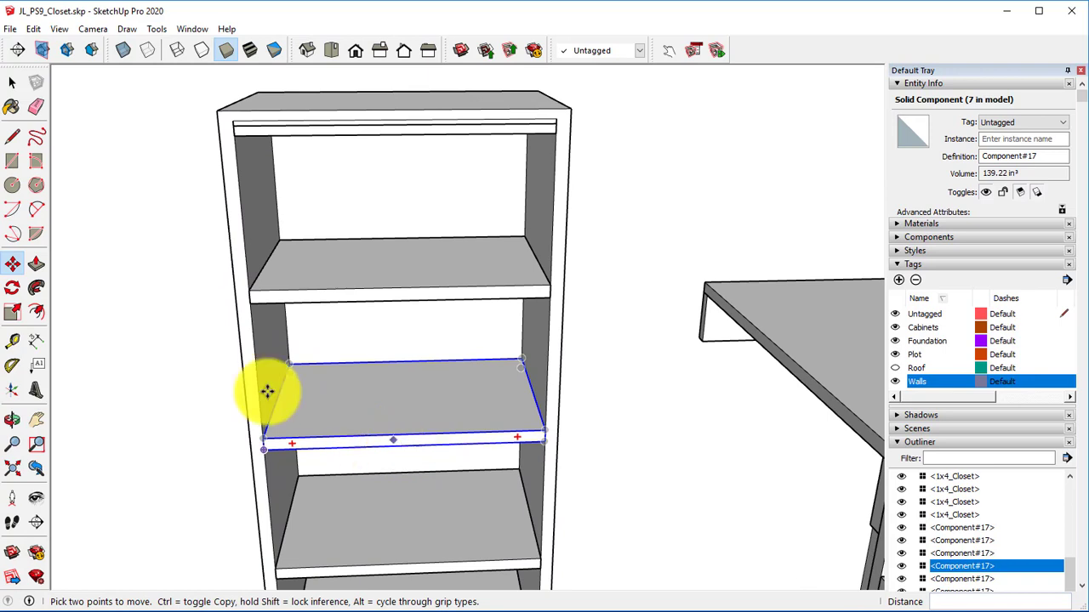
Select the shelf unit's top rail.
click(13, 89)
scroll(258, 127, up, 3)
click(258, 132)
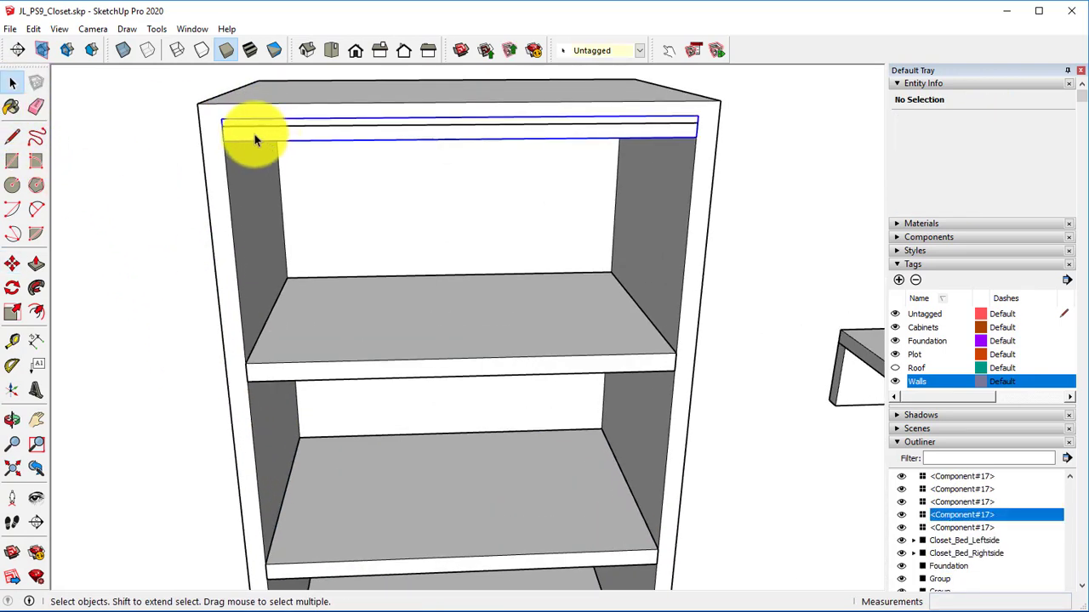
Lower the top rail 3 15/16" onto the upper shelf.
click(12, 263)
drag(225, 142, 240, 255)
middle_drag(311, 333, 254, 271)
Erase the three vertical guide lines above the model.
scroll(340, 289, down, 2)
mouse_move(367, 311)
middle_down()
mouse_move(360, 350)
mouse_move(357, 301)
middle_up()
scroll(358, 301, up, 5)
scroll(343, 294, down, 4)
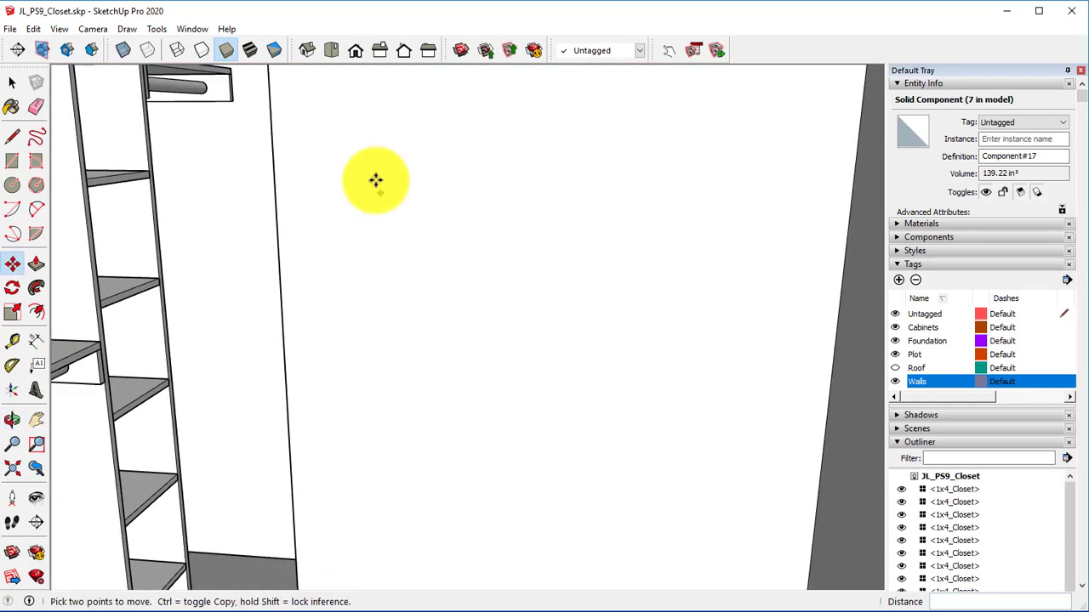
shift+middle_drag(372, 178, 416, 268)
scroll(416, 269, down, 5)
middle_drag(474, 358, 442, 478)
click(36, 106)
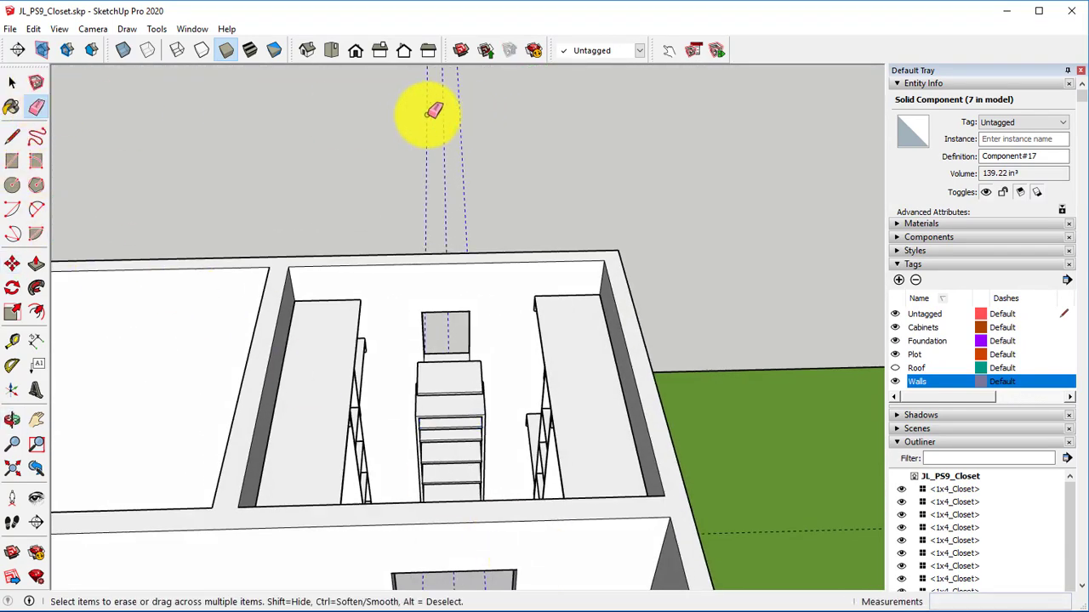
drag(449, 121, 453, 182)
mouse_move(453, 181)
middle_down()
mouse_move(440, 243)
mouse_move(425, 151)
middle_up()
scroll(376, 309, up, 5)
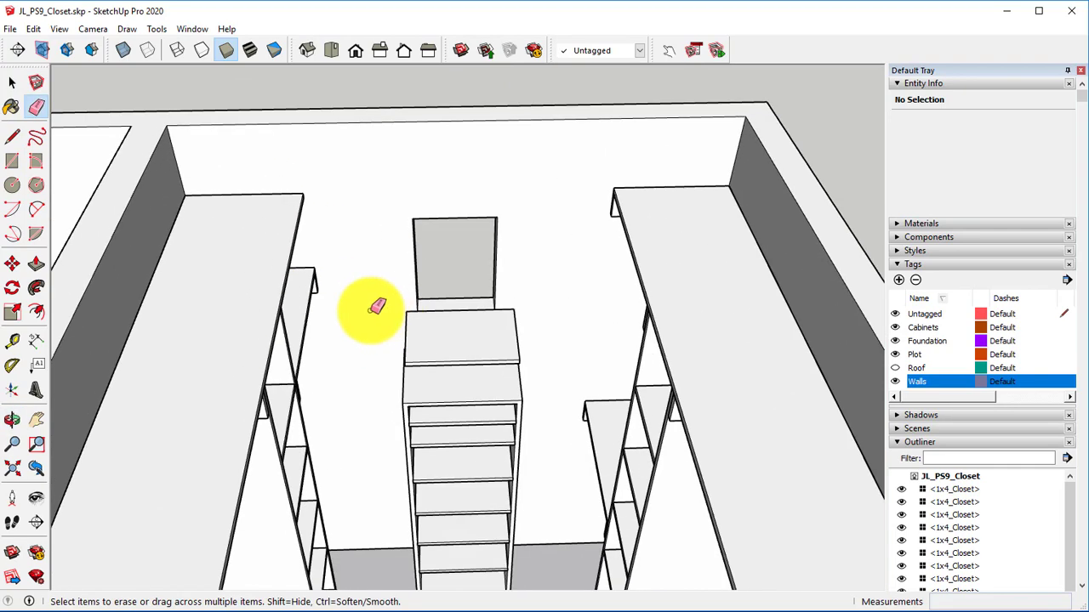
Select and delete the stray board on the shelf unit.
key(space)
click(451, 330)
key(Delete)
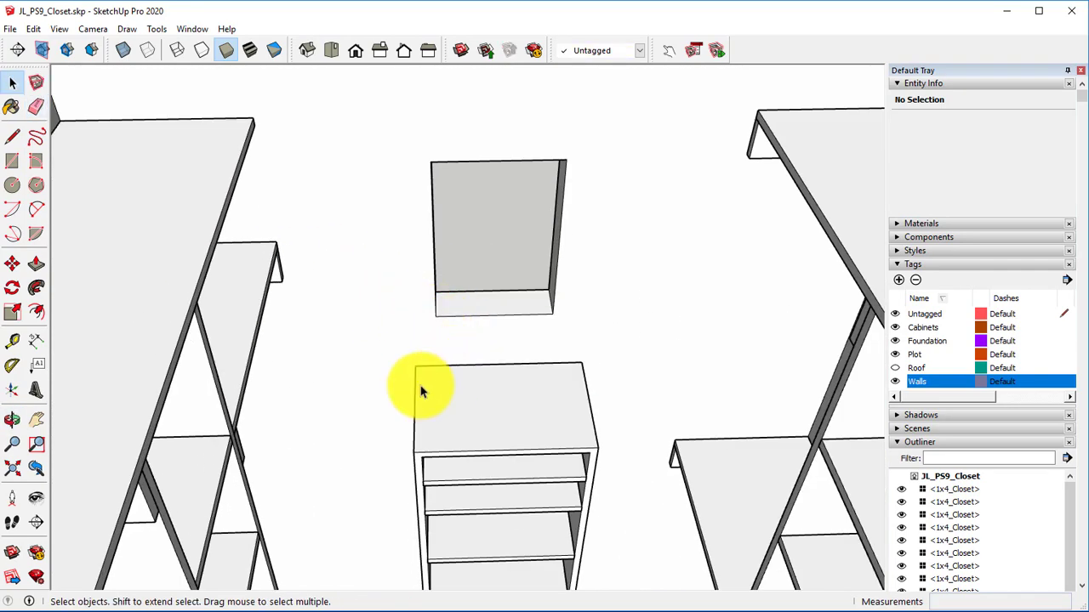
Select the shelf unit's frame and all its shelf boards and make them a group.
click(457, 369)
middle_drag(457, 369, 429, 340)
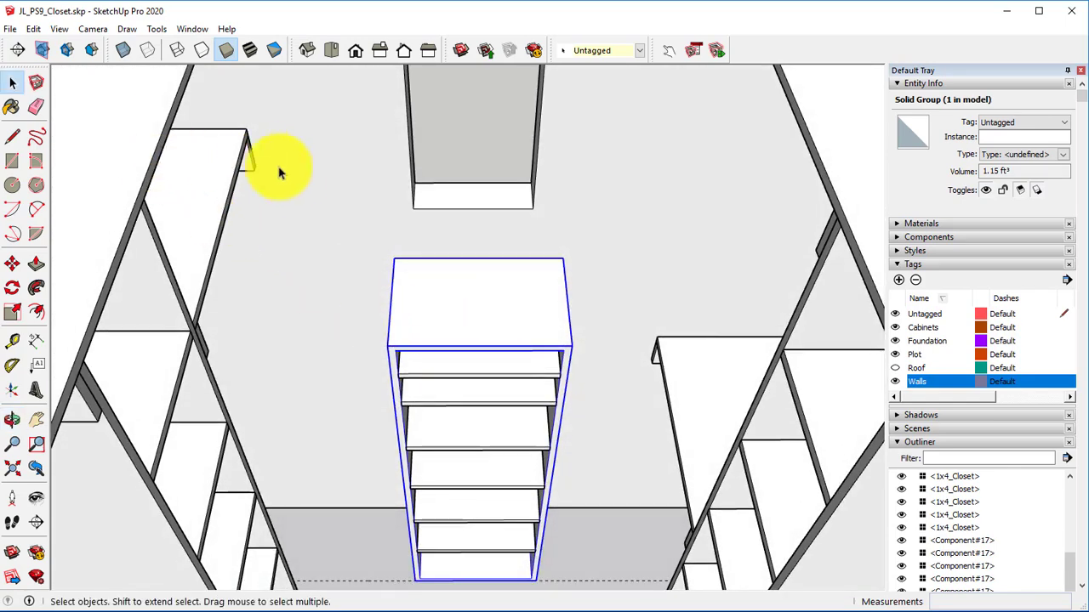
shift+click(452, 379)
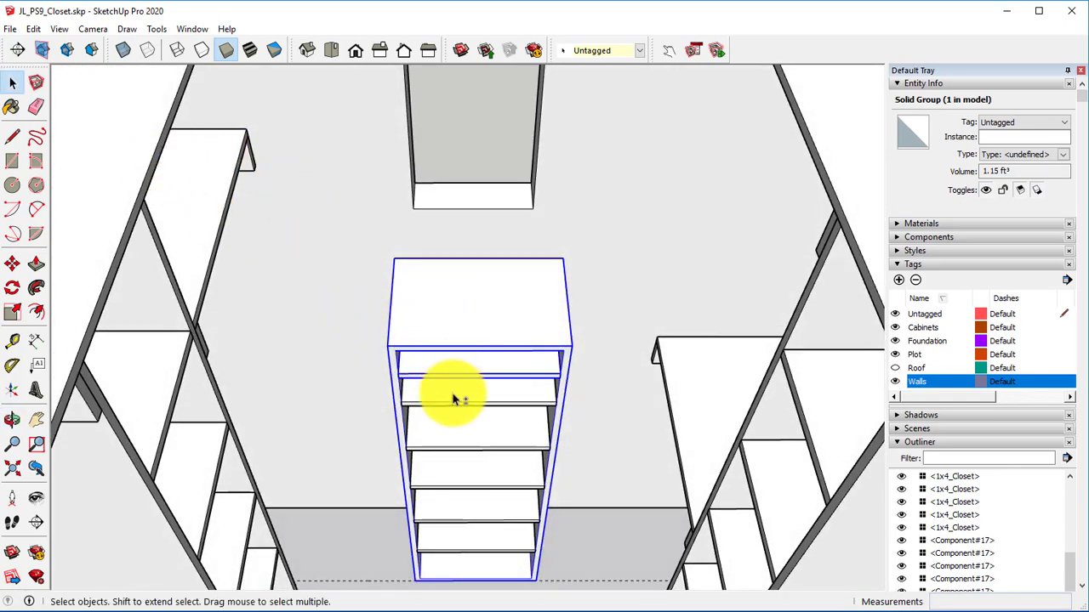
shift+click(439, 464)
shift+click(450, 498)
shift+click(445, 515)
shift+click(448, 533)
shift+click(448, 536)
right_click(465, 326)
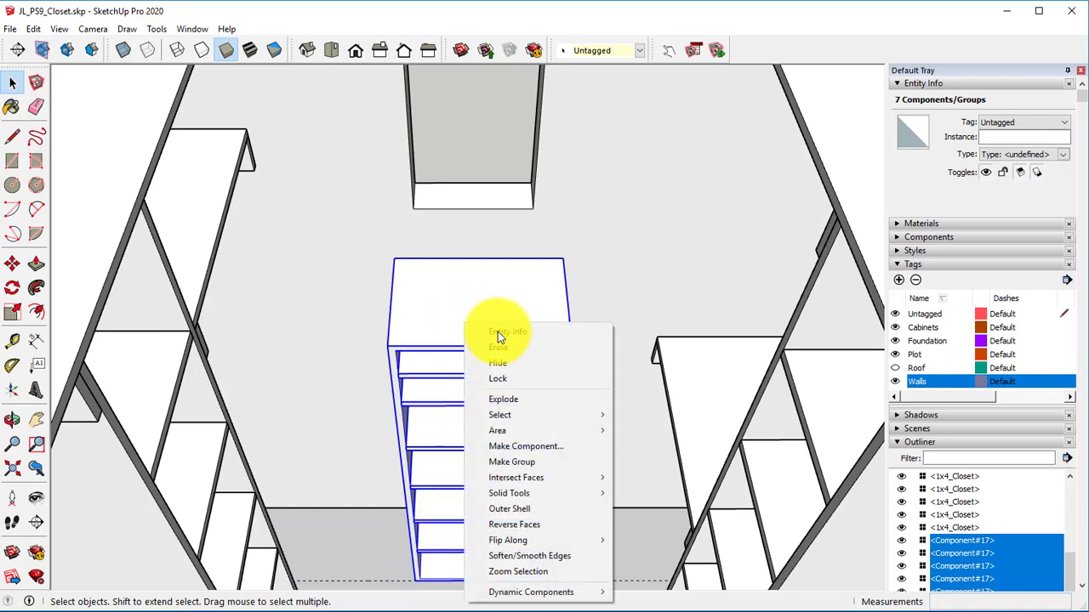
click(517, 462)
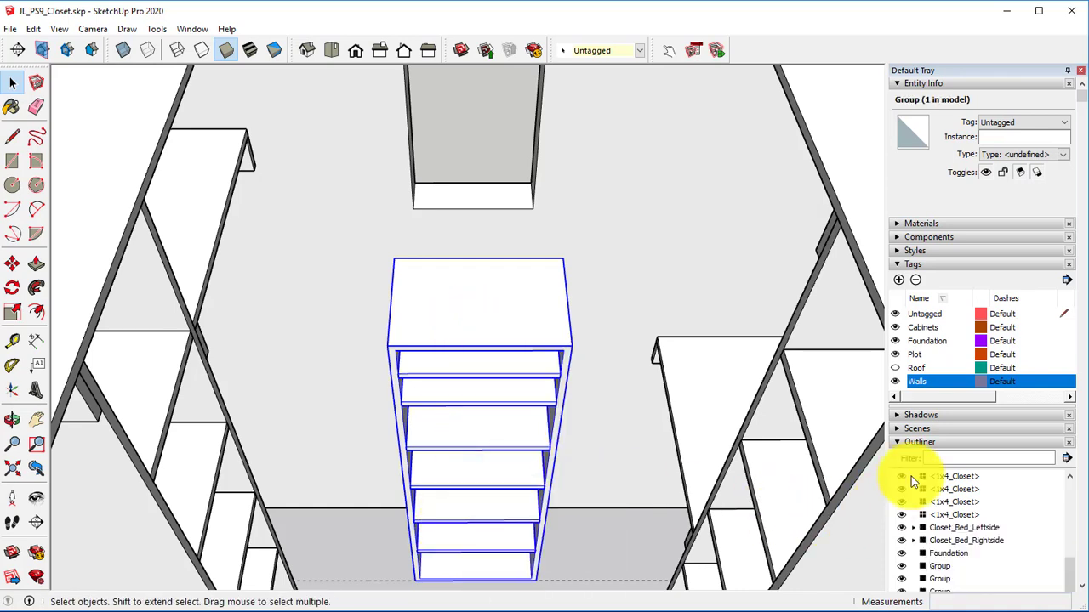
Rename the new group Closet_Shelf in the Outliner.
click(904, 82)
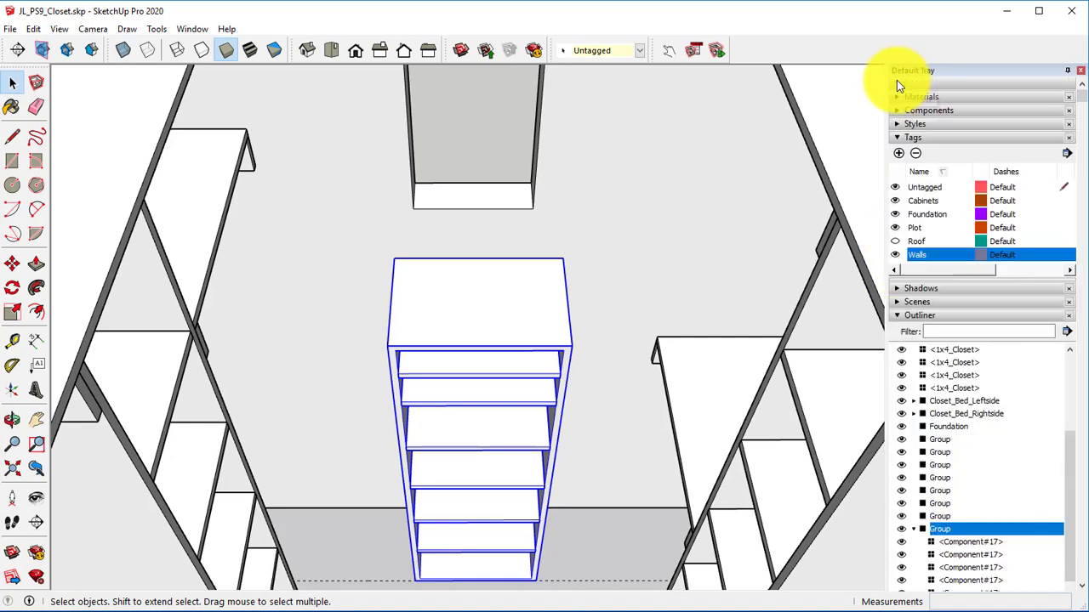
right_click(932, 525)
click(961, 513)
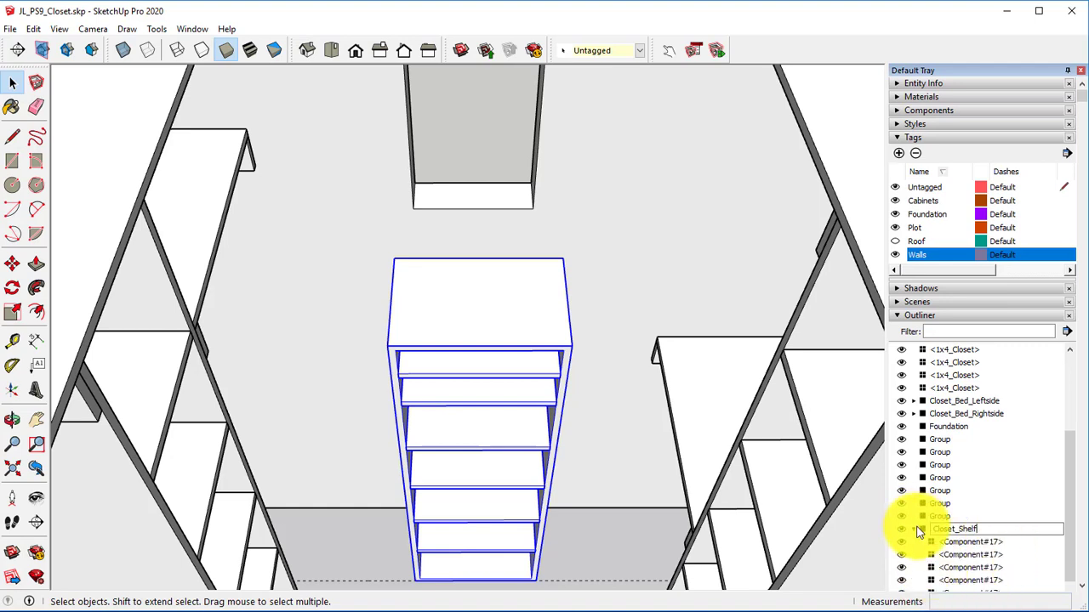
key(Return)
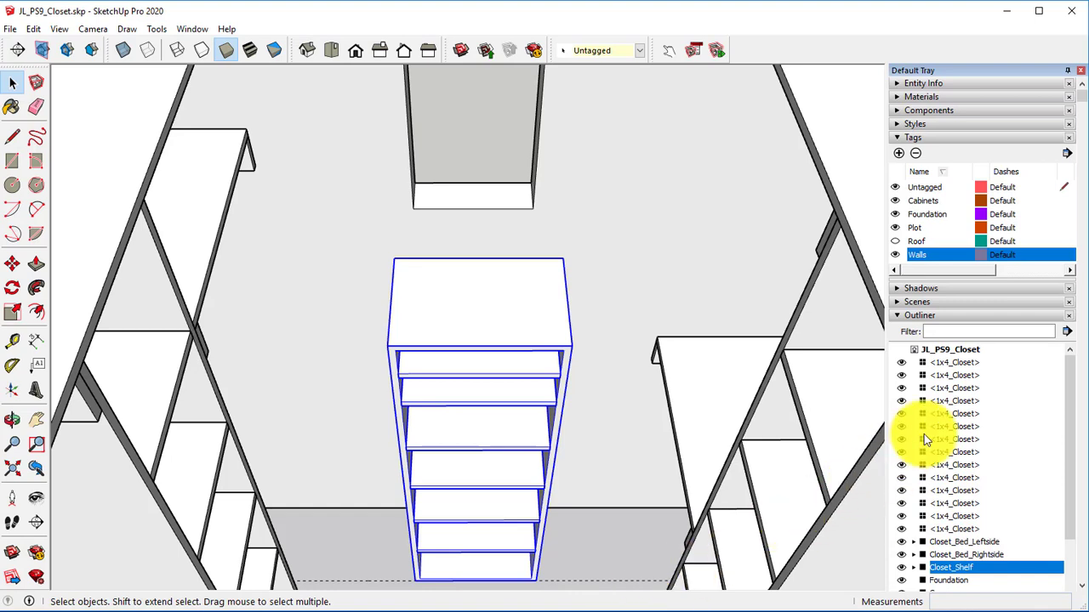
Group the thirteen <1x4_Closet> pieces in the Outliner and begin renaming the group.
click(951, 362)
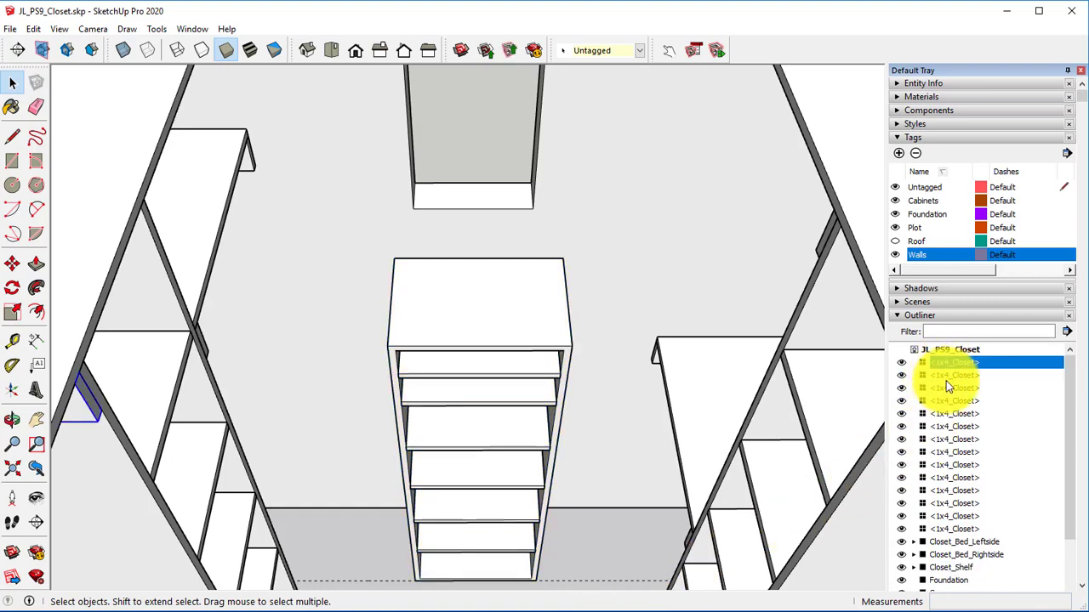
shift+click(954, 529)
right_click(953, 453)
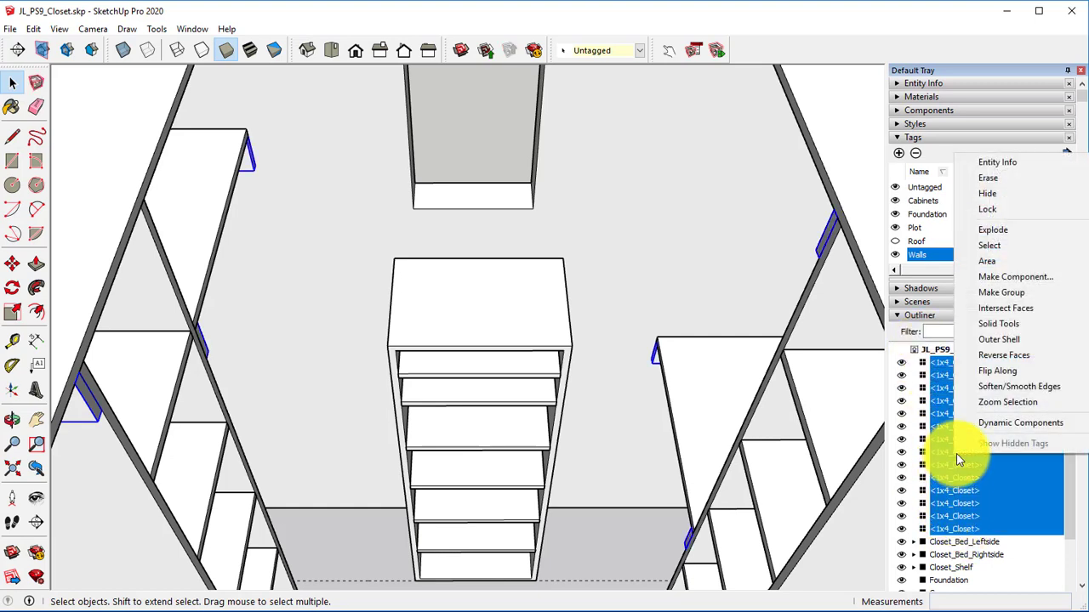
click(1003, 291)
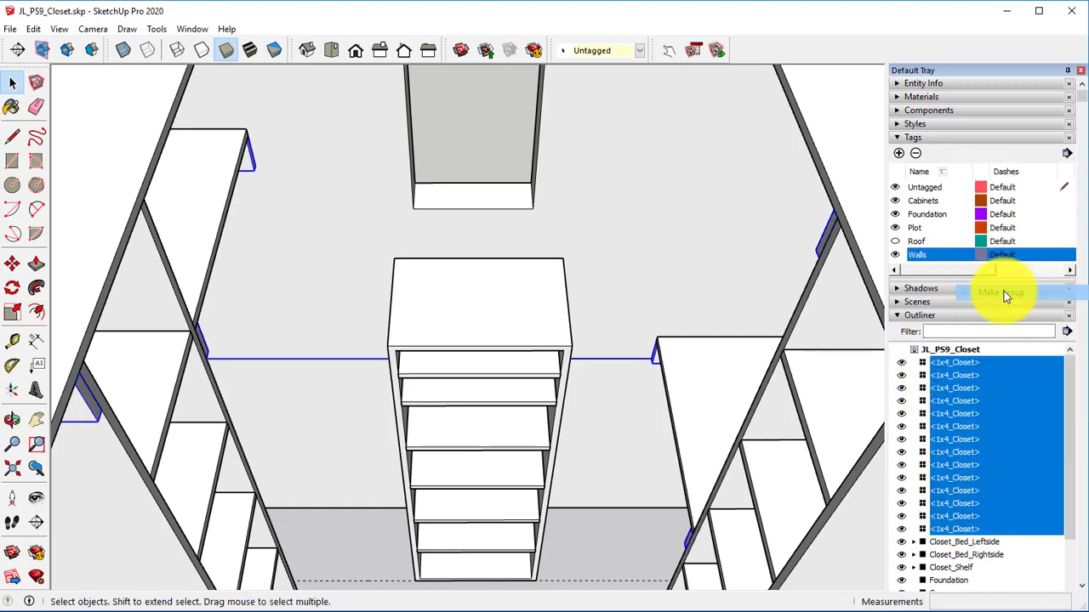
right_click(940, 443)
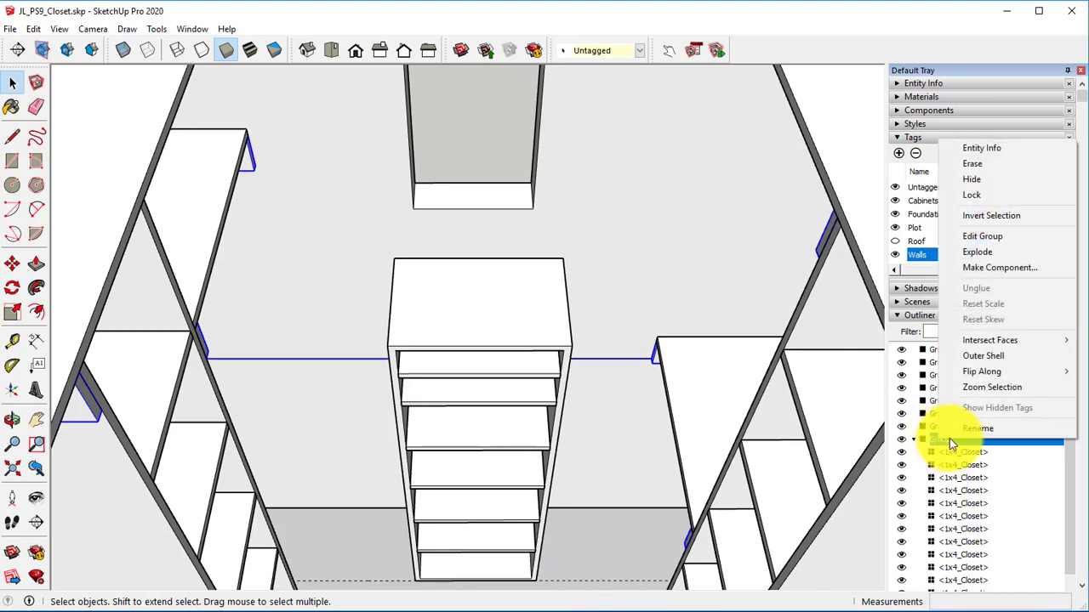
click(955, 436)
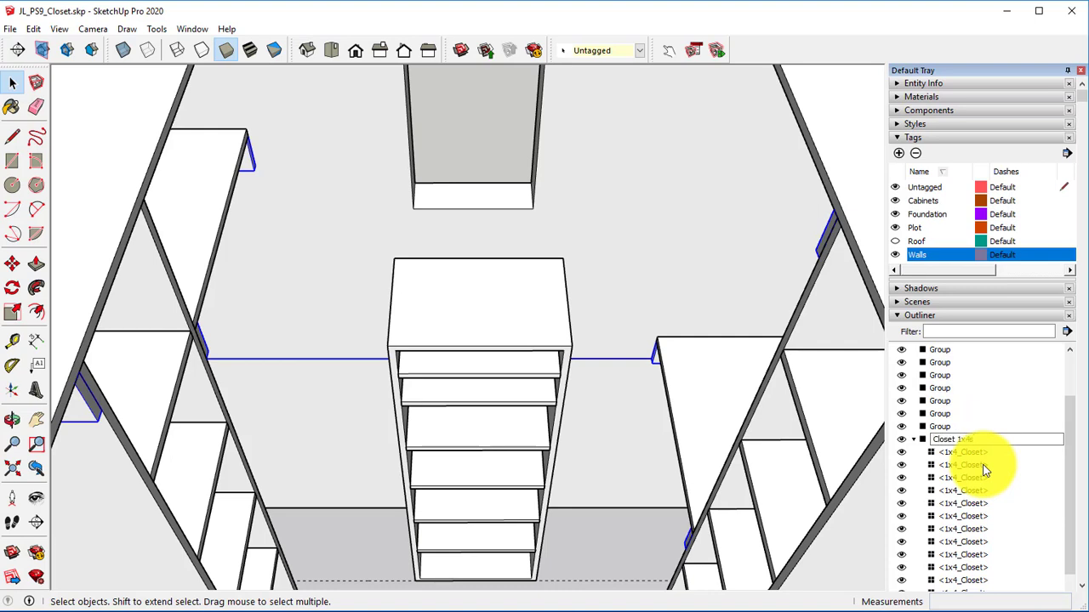
Confirm the name Closet 1x4s and check which pieces the unnamed Groups are.
click(912, 439)
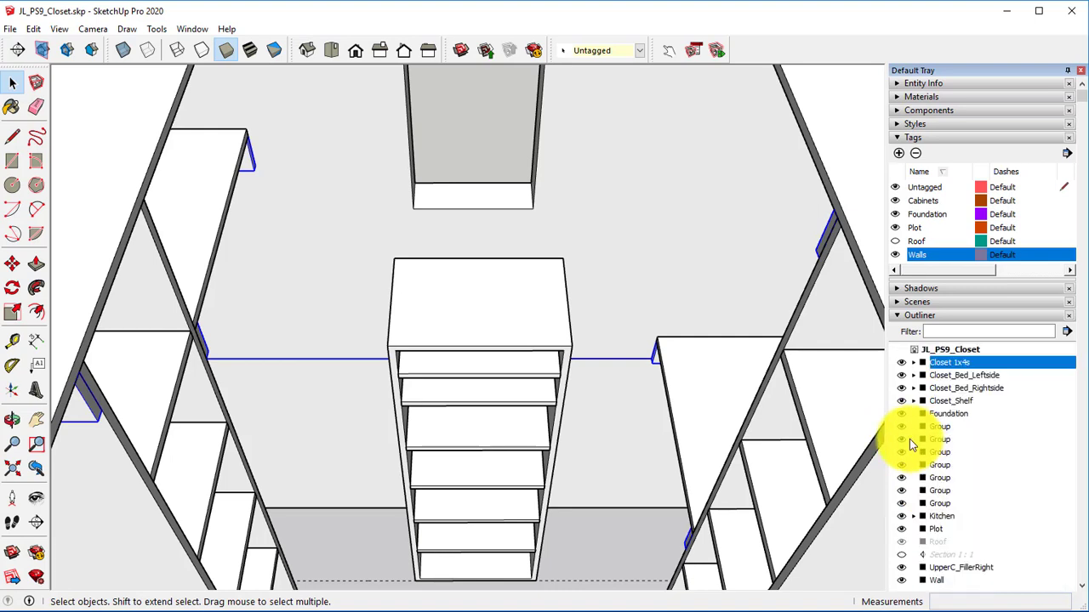
click(937, 424)
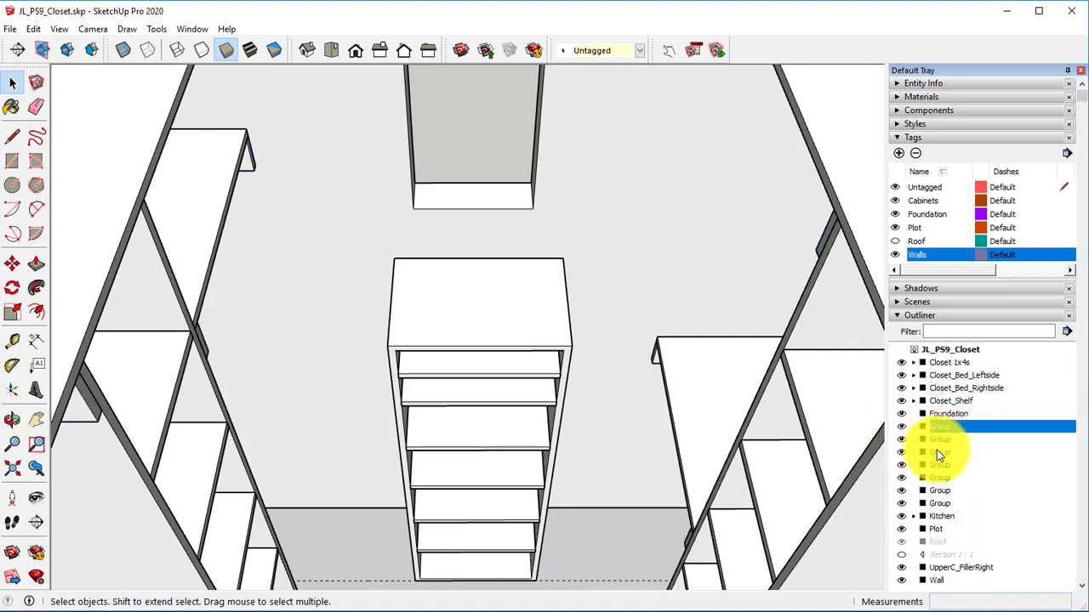
click(945, 439)
click(945, 452)
click(943, 465)
click(940, 478)
click(940, 491)
click(942, 504)
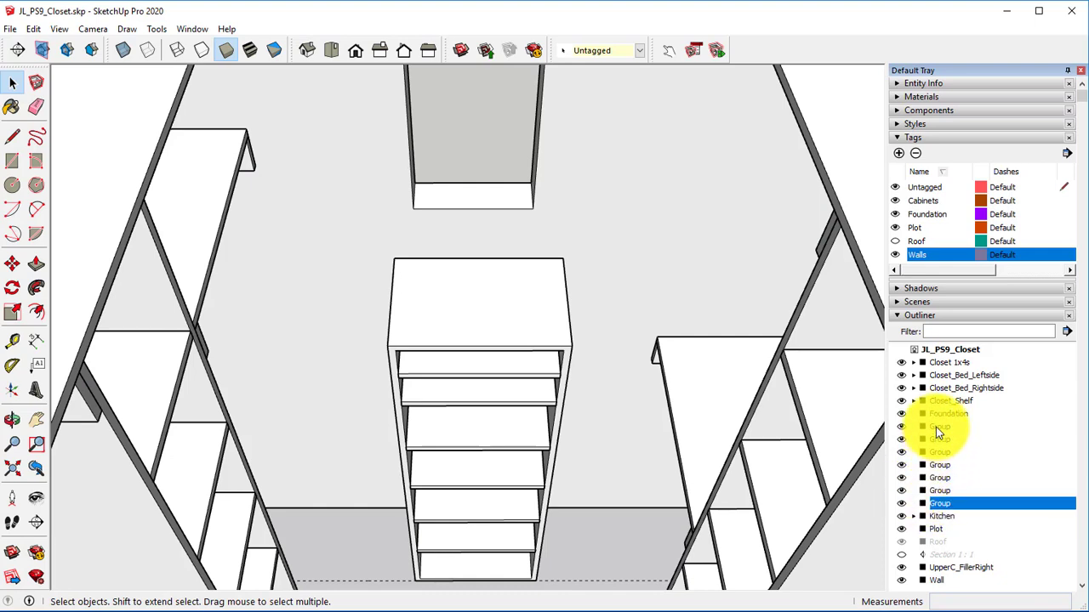
Nest the seven closet-rod groups into one group and collapse it.
click(936, 427)
shift+click(942, 504)
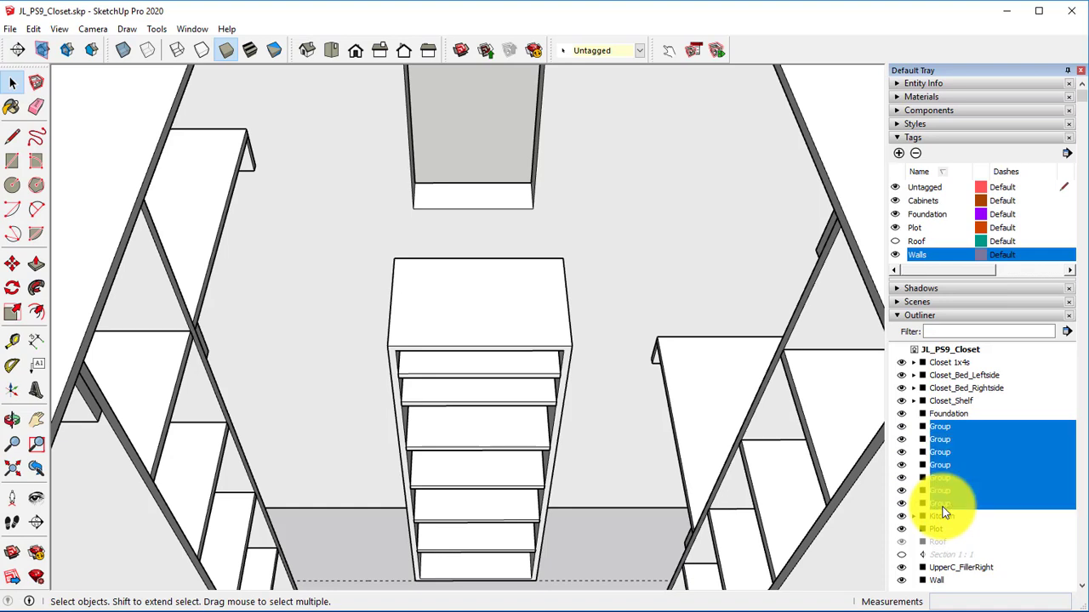
right_click(938, 497)
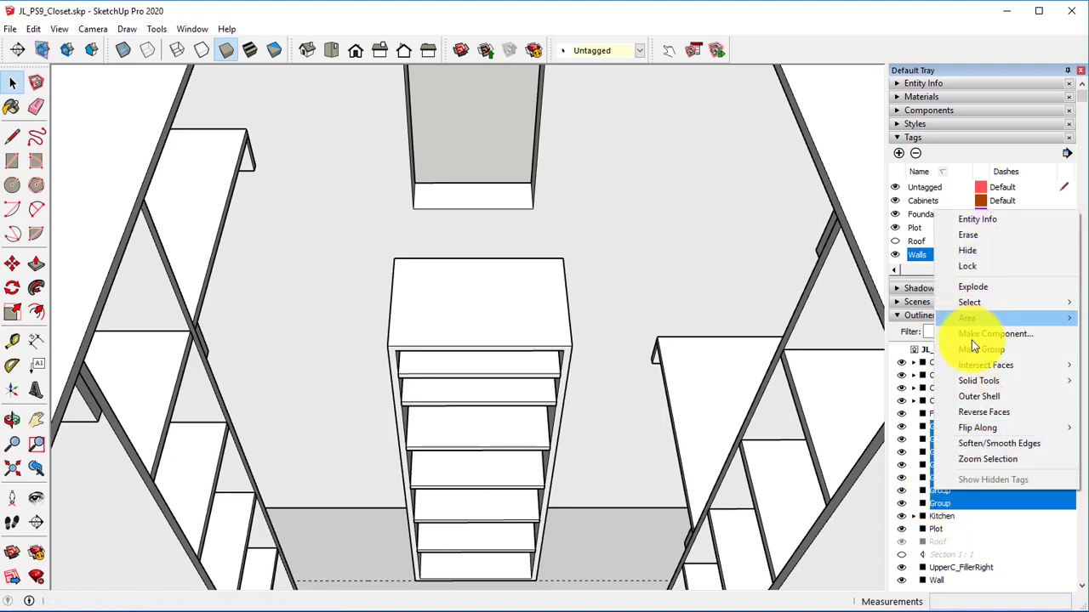
click(970, 350)
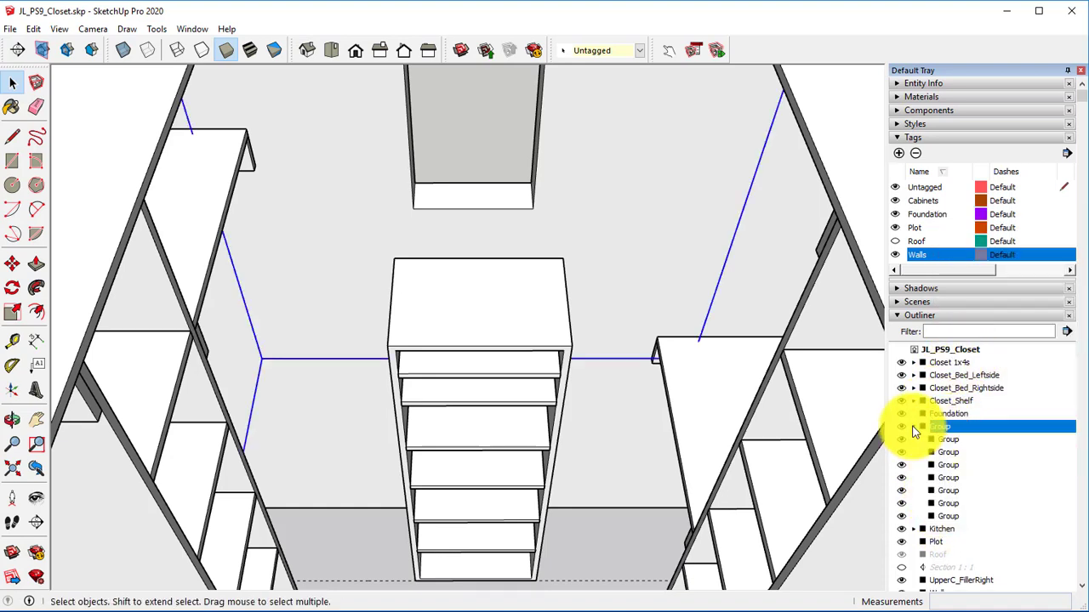
click(915, 427)
Rename the new rod group Closet_Rods.
right_click(936, 424)
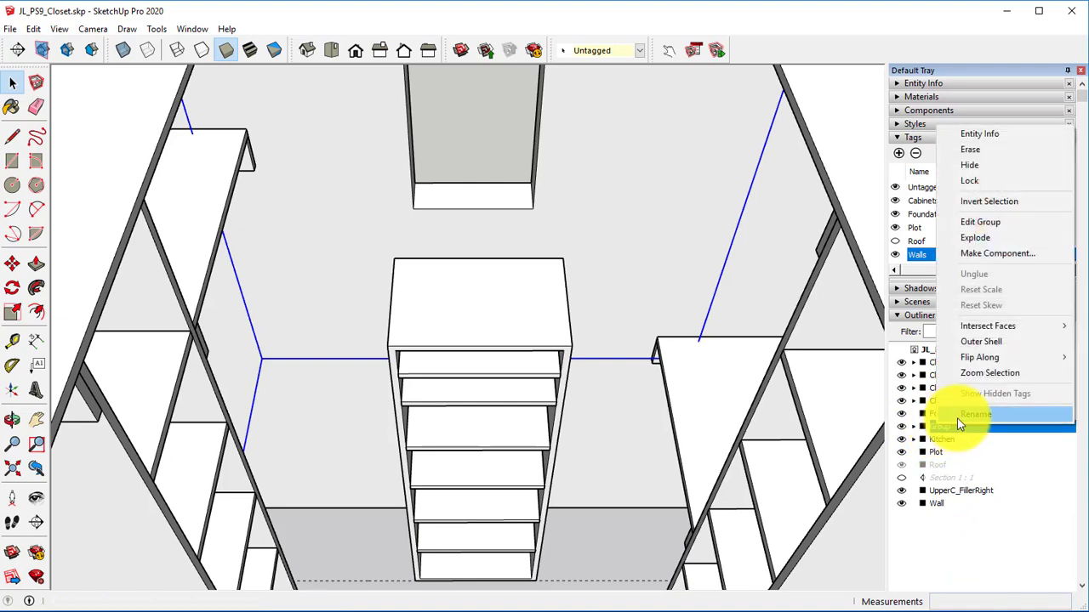
click(957, 417)
text(Closet_Rods)
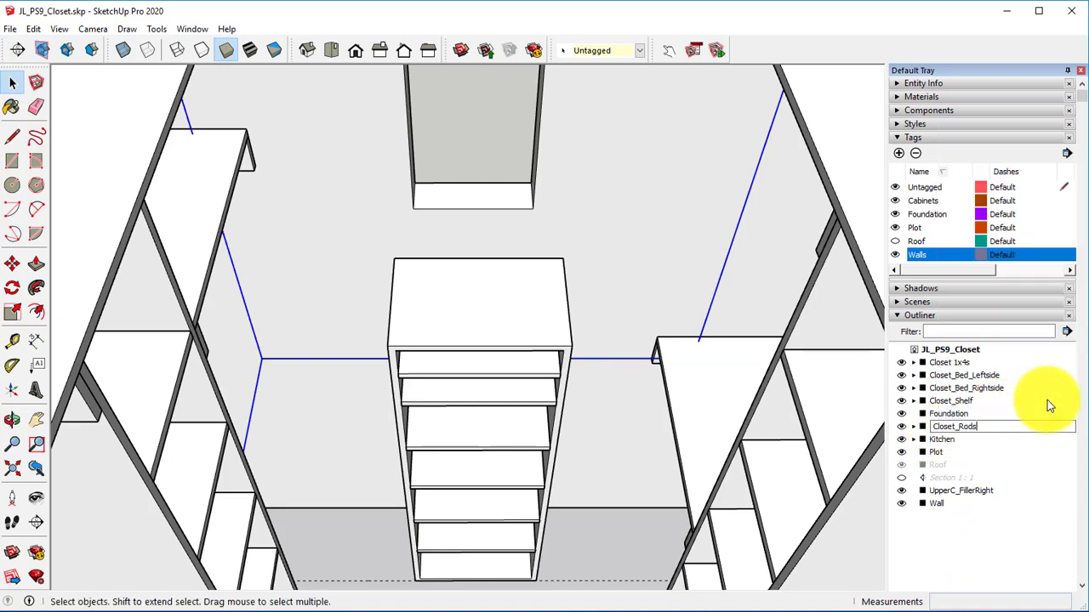
click(952, 568)
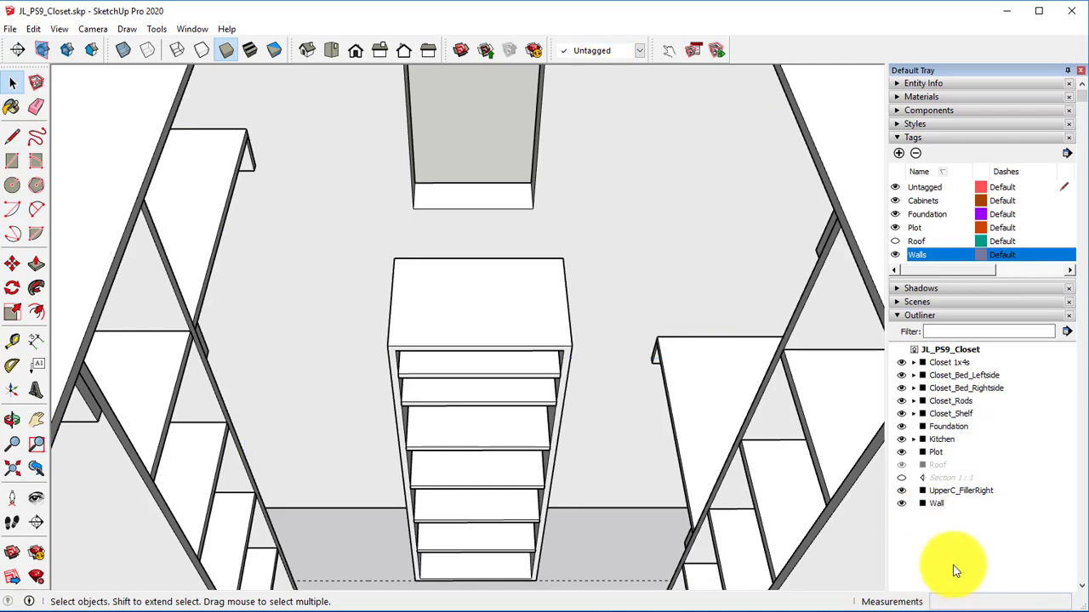
Add a new tag named Closet.
scroll(632, 282, down, 5)
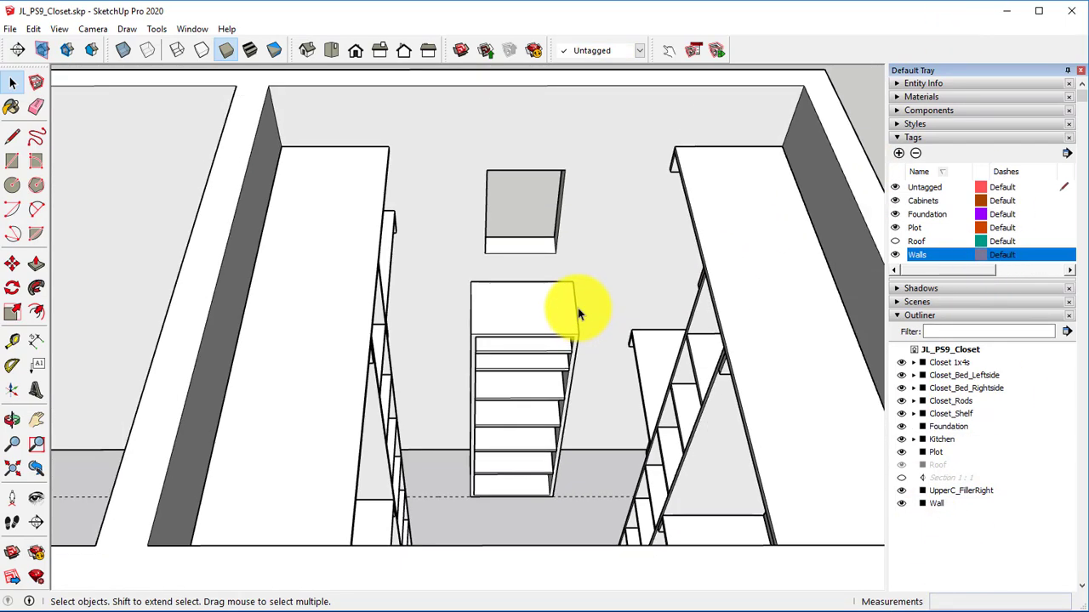
middle_drag(578, 308, 539, 340)
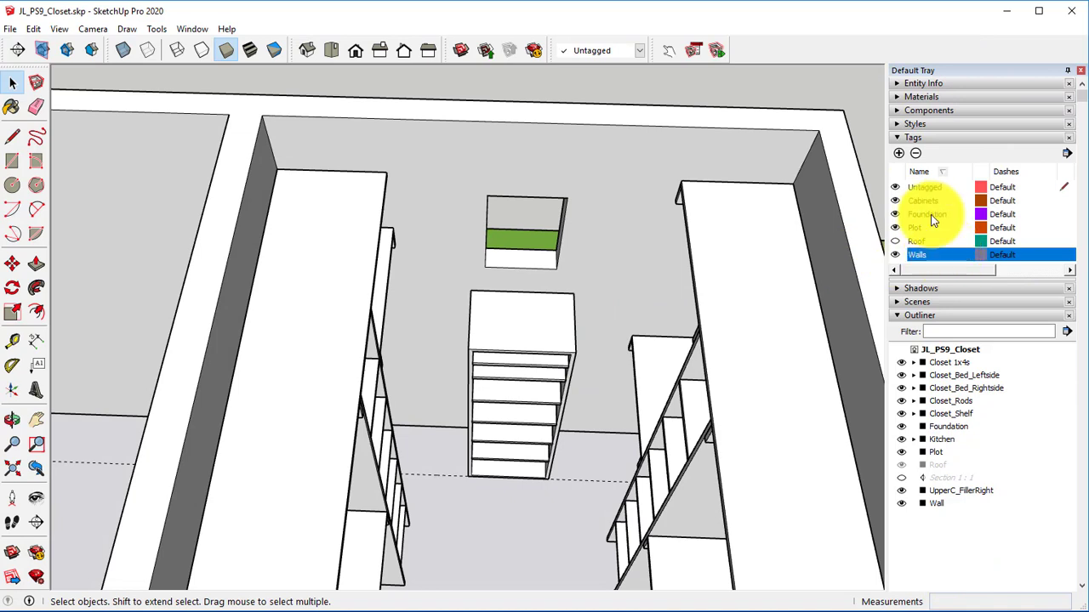
click(898, 154)
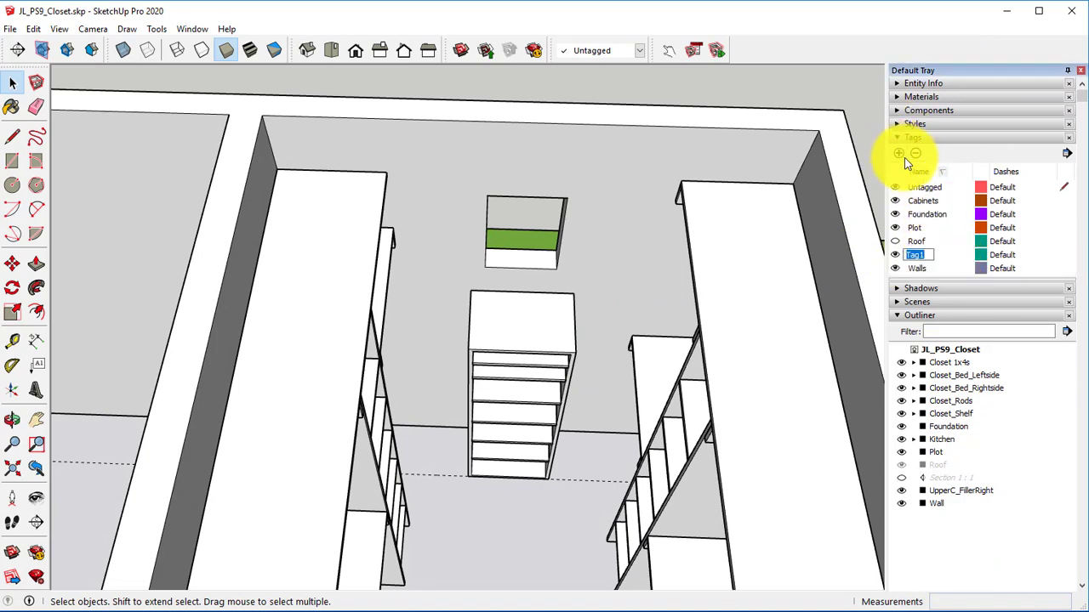
text(Closet)
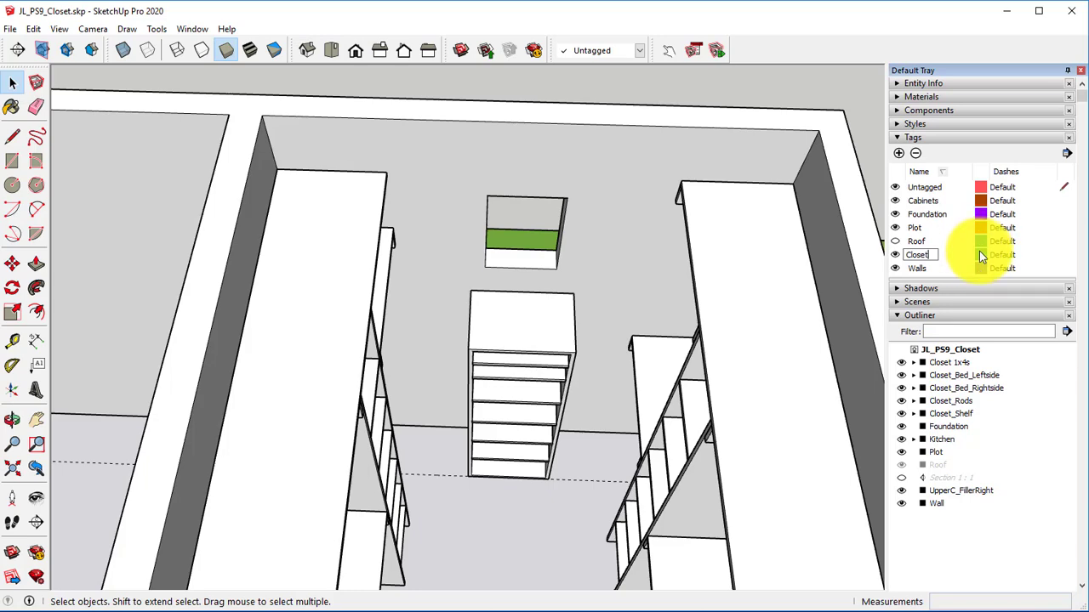
key(Return)
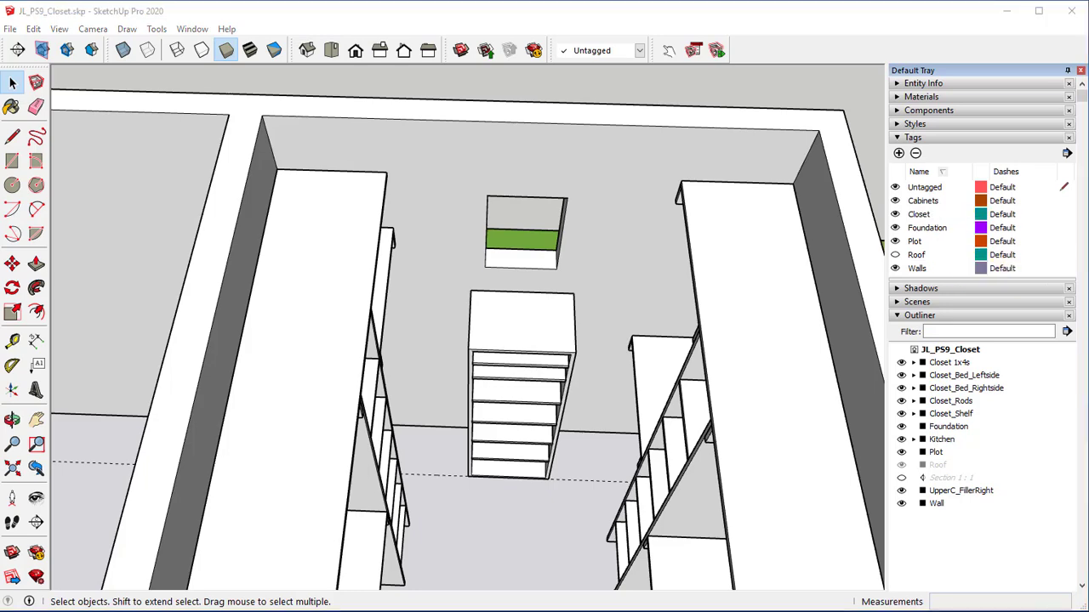
Change the Closet tag's colour from teal to bright green.
click(980, 213)
drag(693, 95, 639, 97)
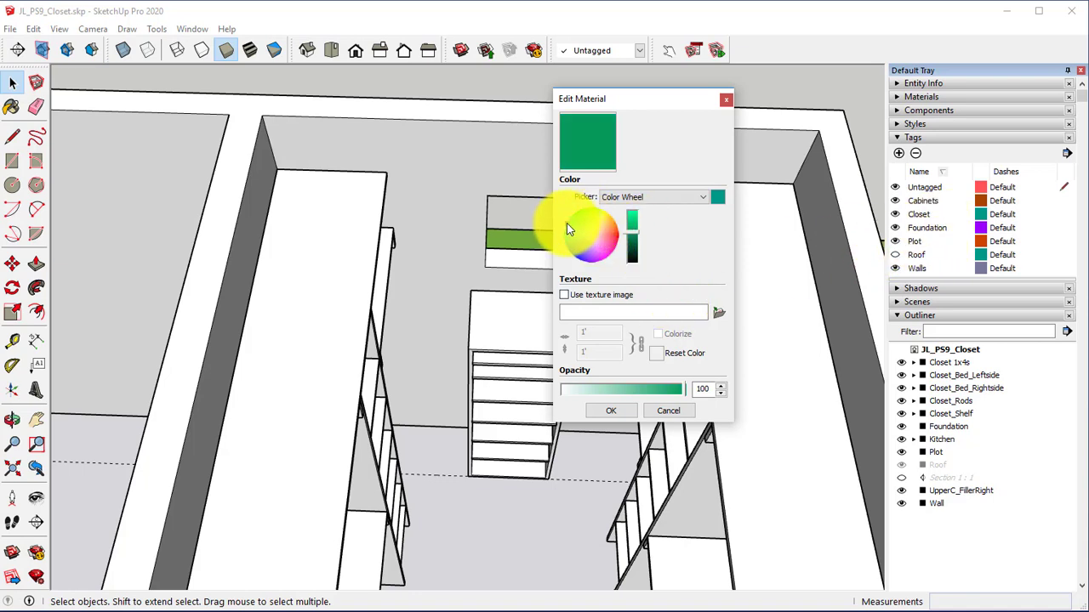
mouse_move(568, 224)
mouse_down()
mouse_move(593, 200)
mouse_move(587, 220)
mouse_up()
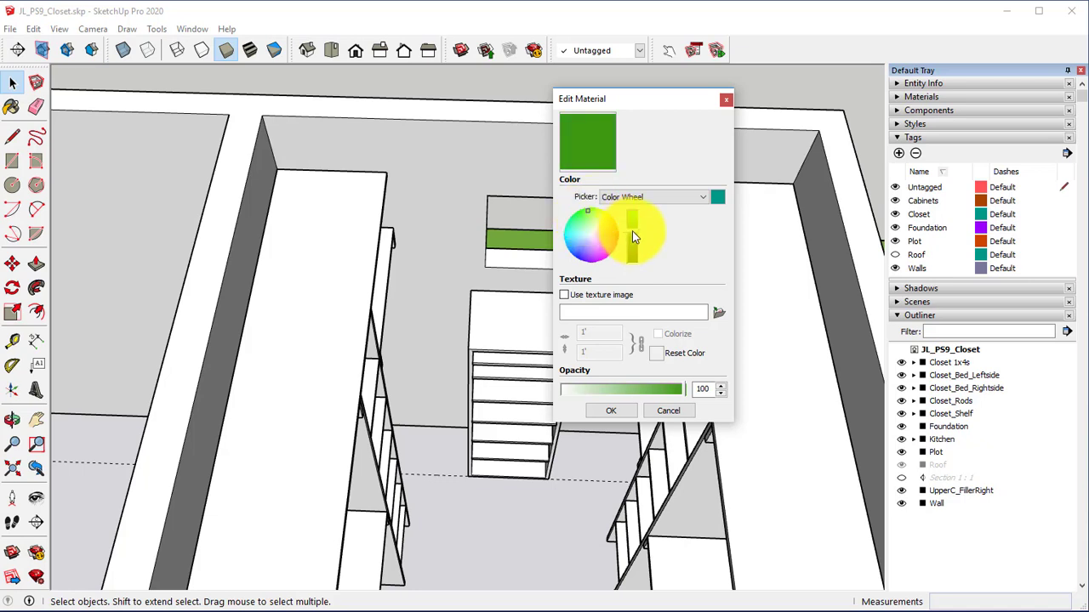
click(632, 231)
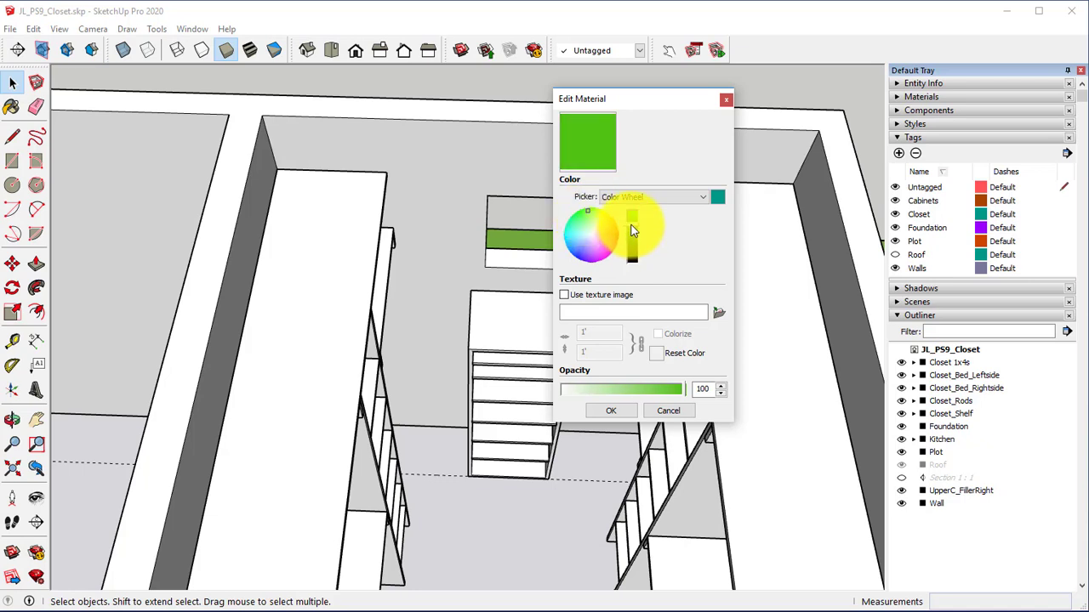
click(613, 411)
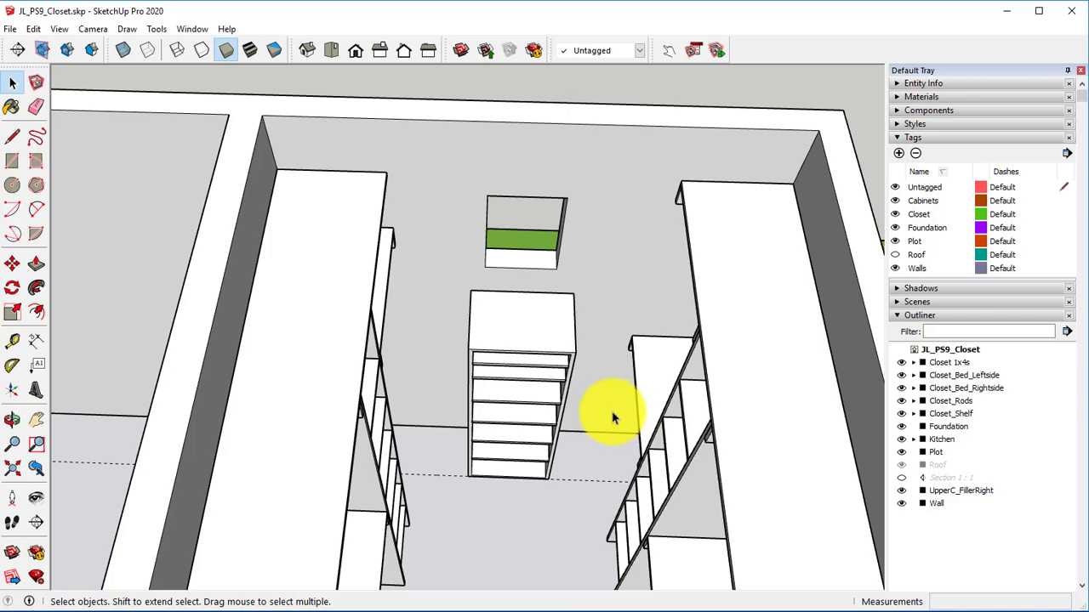
Put the Closet 1x4s and Closet_Bed_Leftside groups on the Closet tag via Entity Info.
click(894, 84)
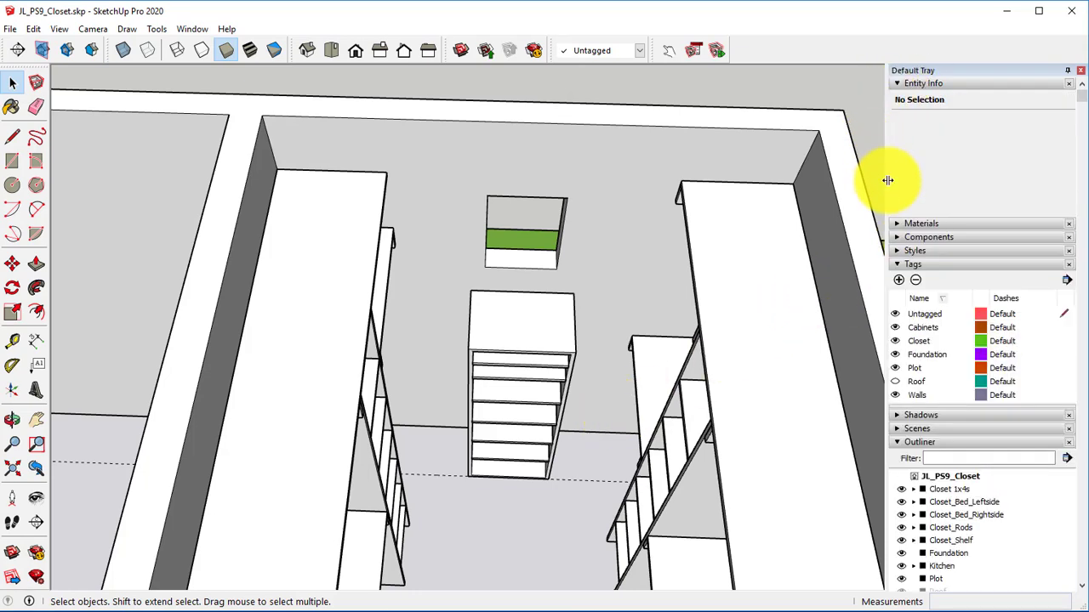
middle_drag(874, 371, 769, 267)
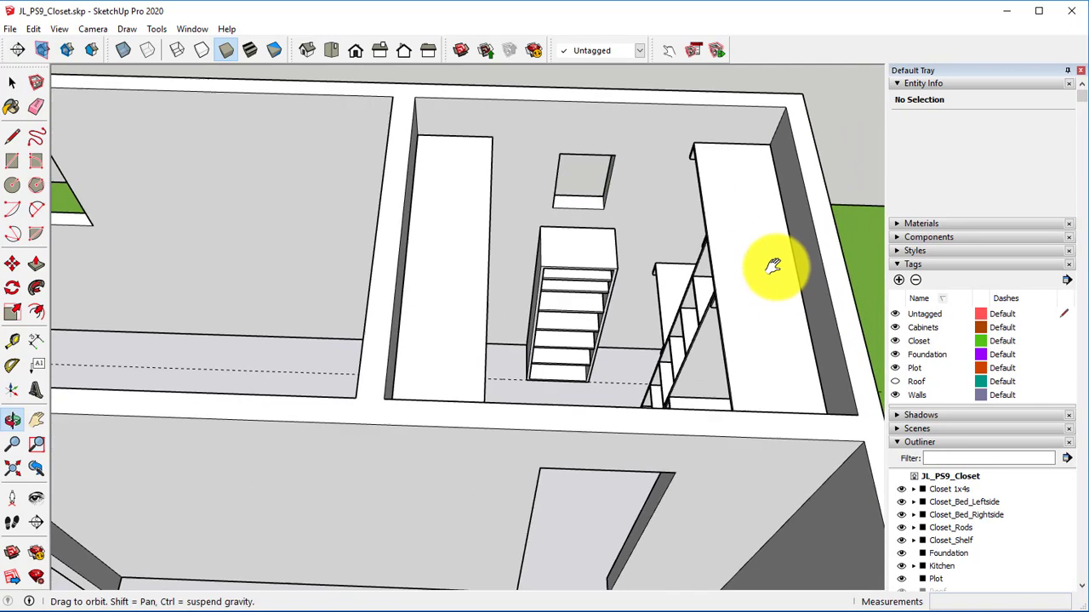
click(941, 491)
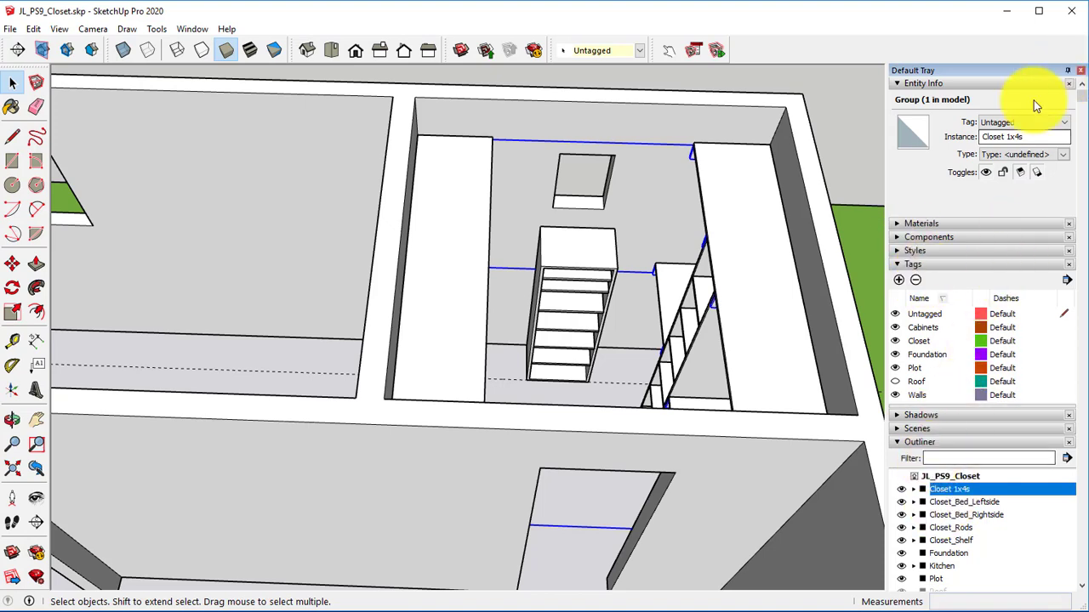
click(1001, 127)
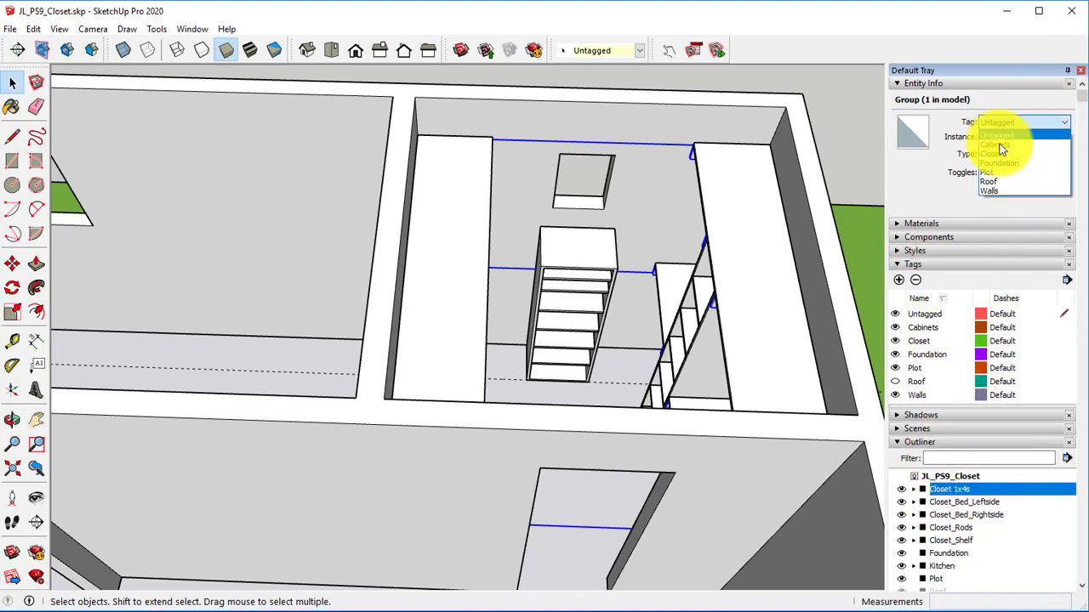
click(994, 155)
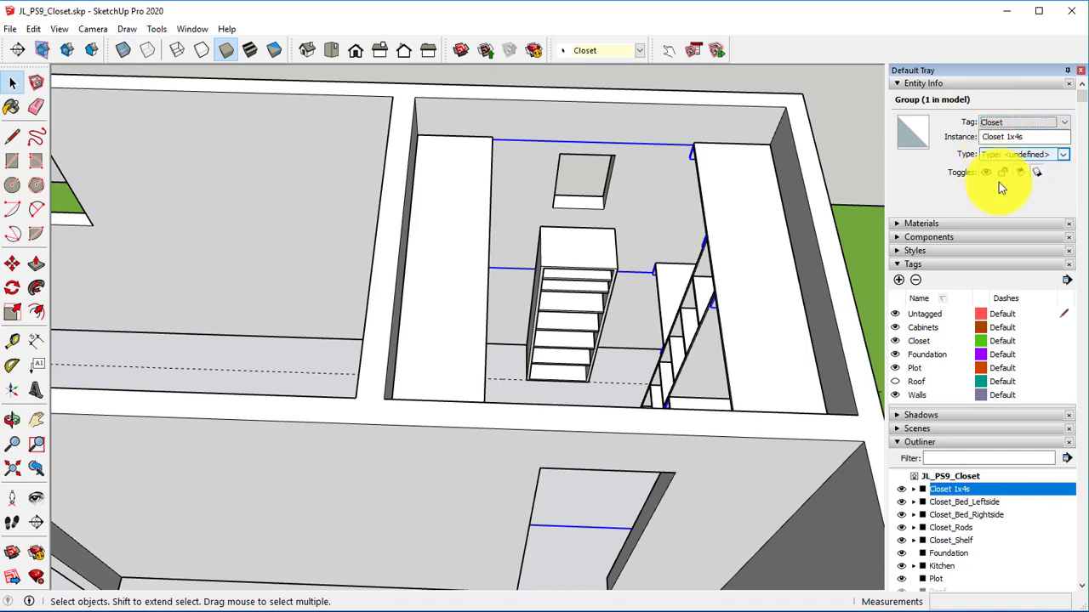
click(948, 504)
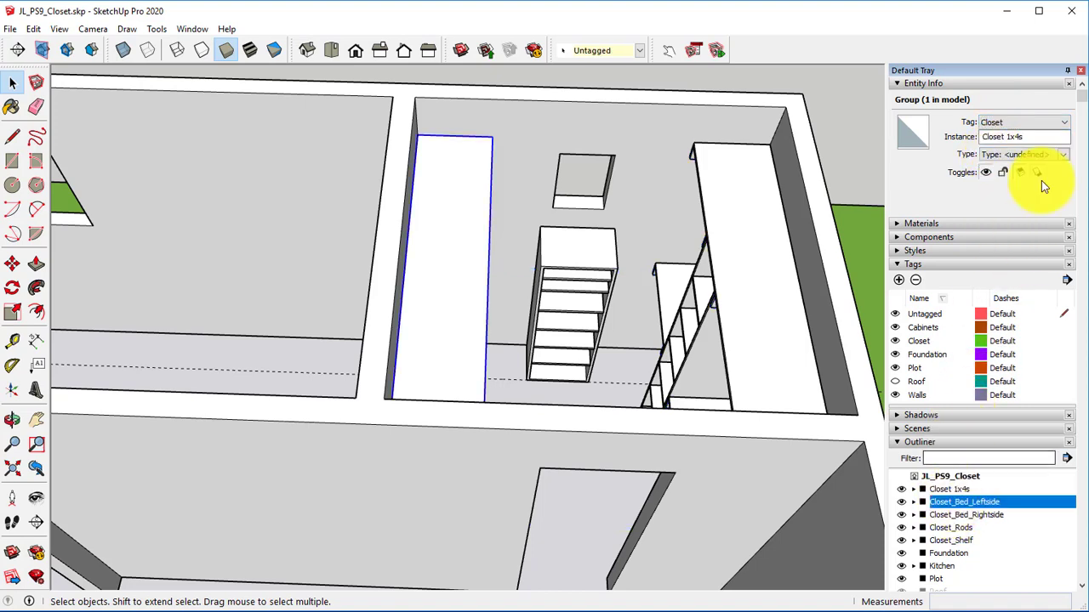
click(1037, 122)
click(1016, 155)
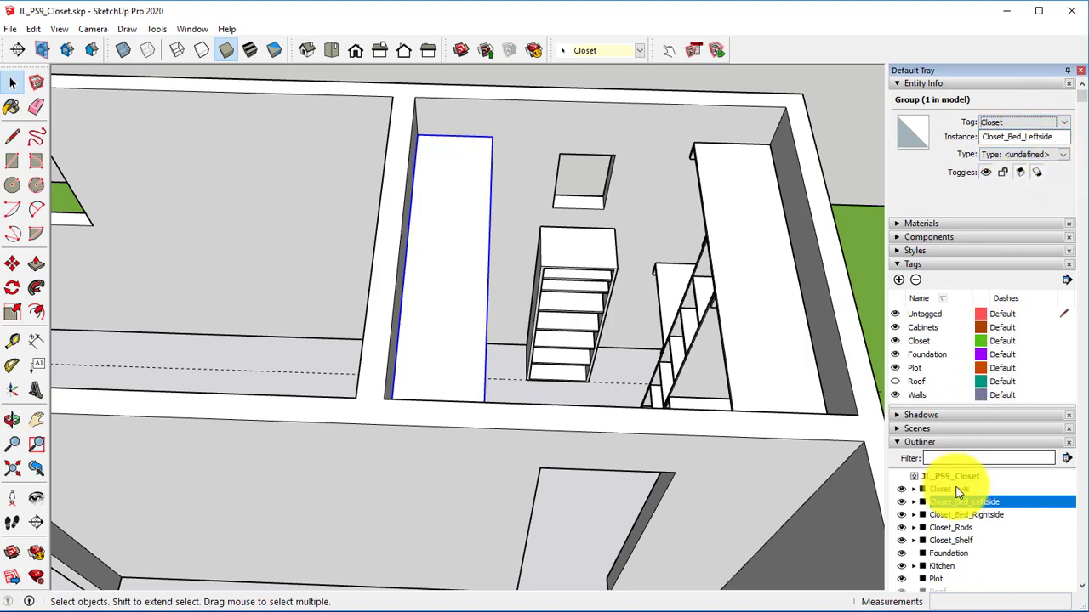
Assign Closet_Bed_Rightside, Closet_Rods and Closet_Shelf to the Closet tag as well.
click(956, 516)
click(1032, 121)
click(1001, 162)
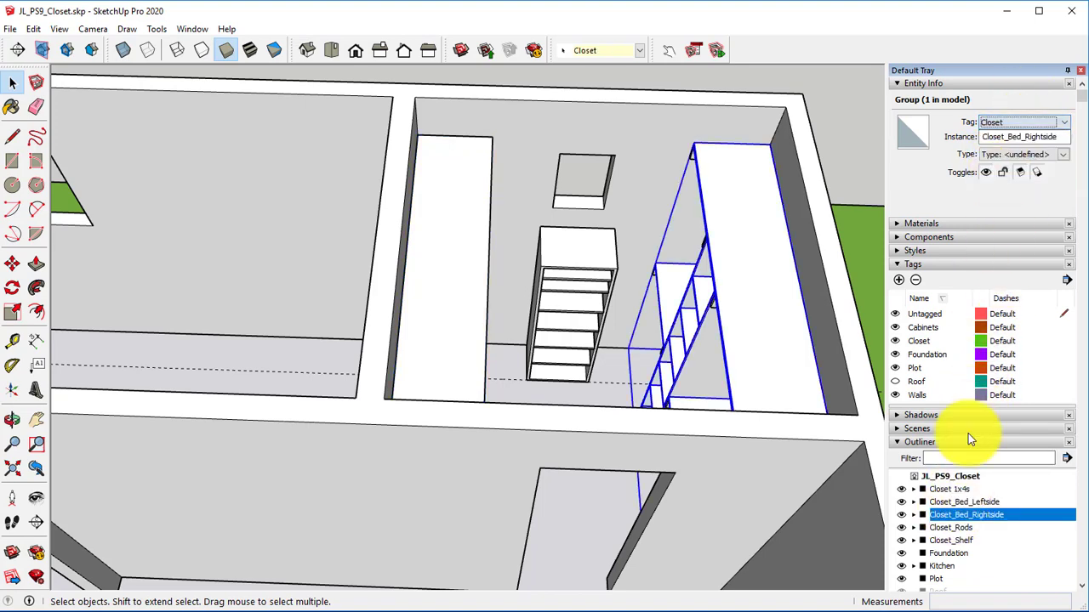
click(953, 527)
click(1030, 123)
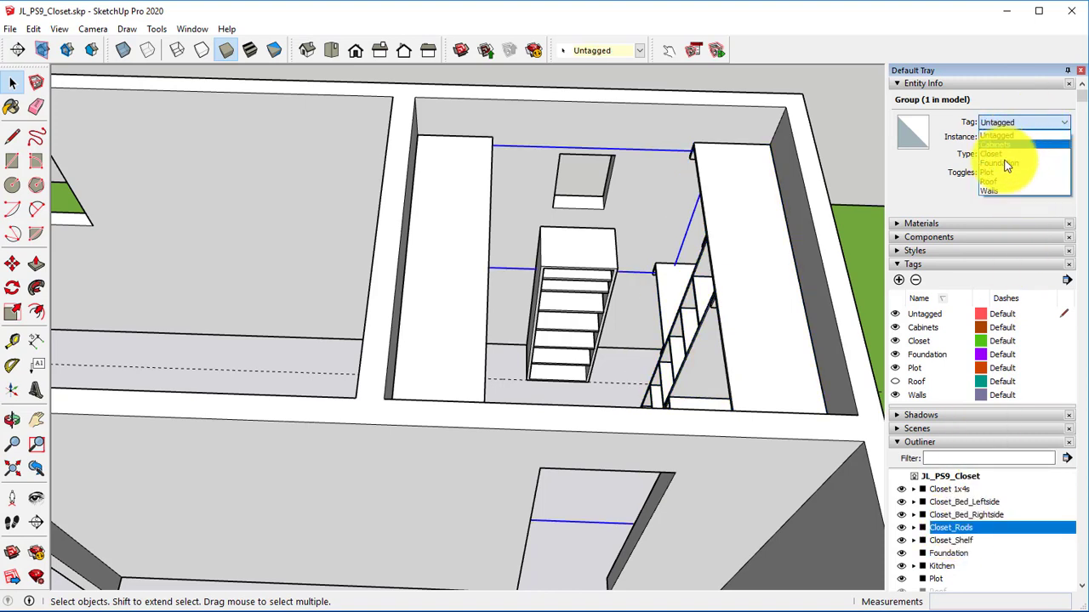
click(1000, 162)
click(955, 540)
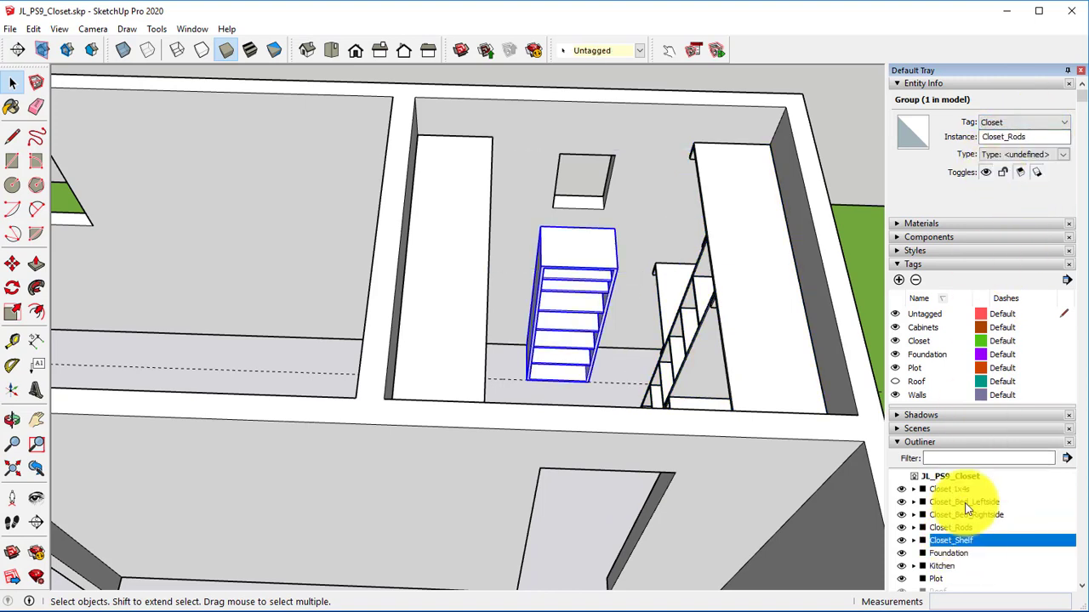
click(1002, 124)
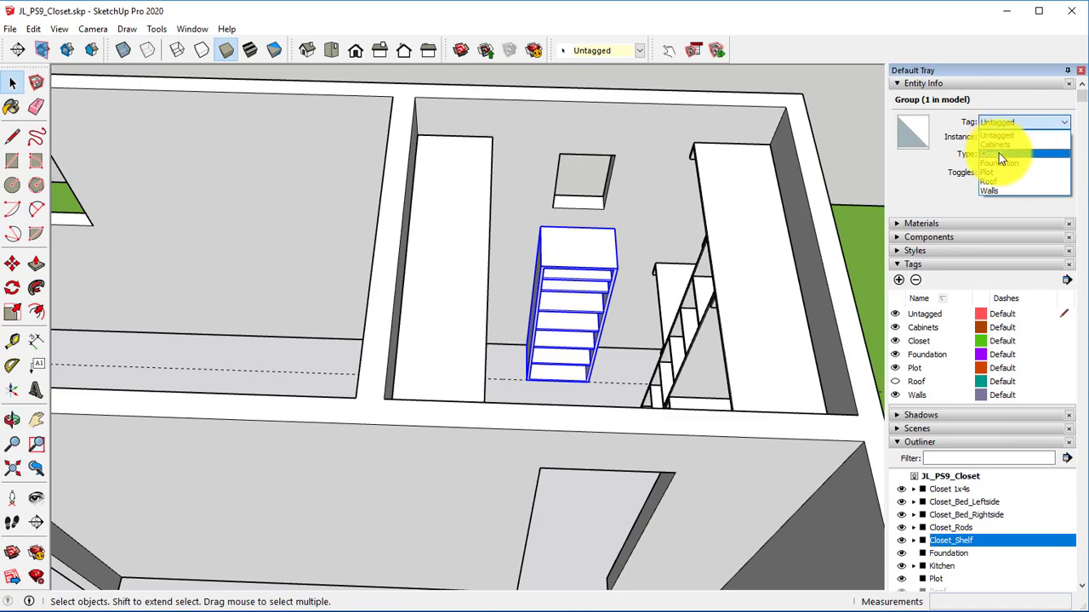
click(1000, 162)
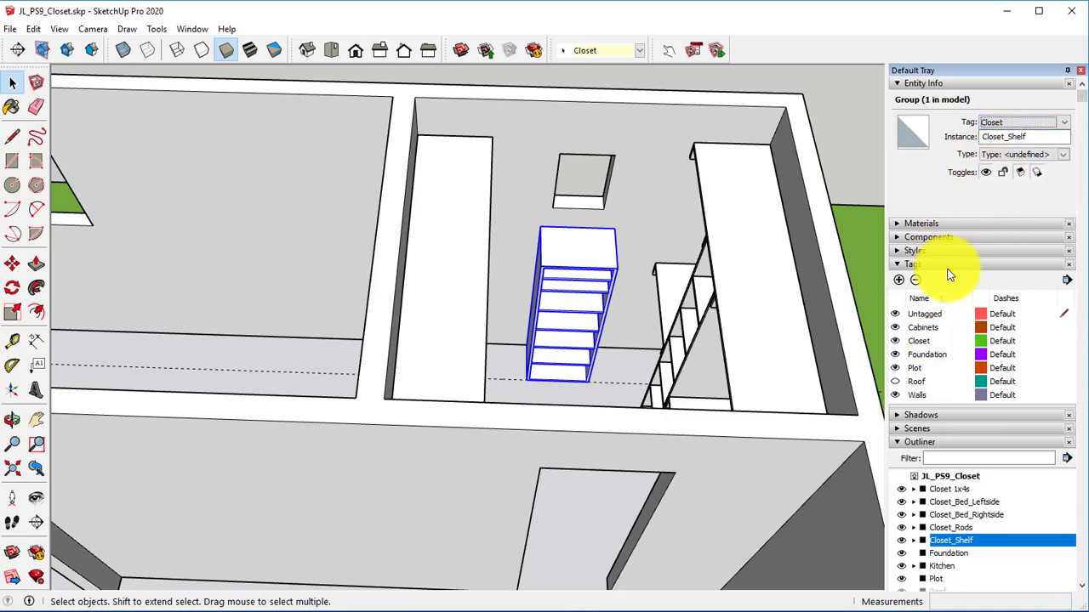
middle_drag(687, 259, 710, 381)
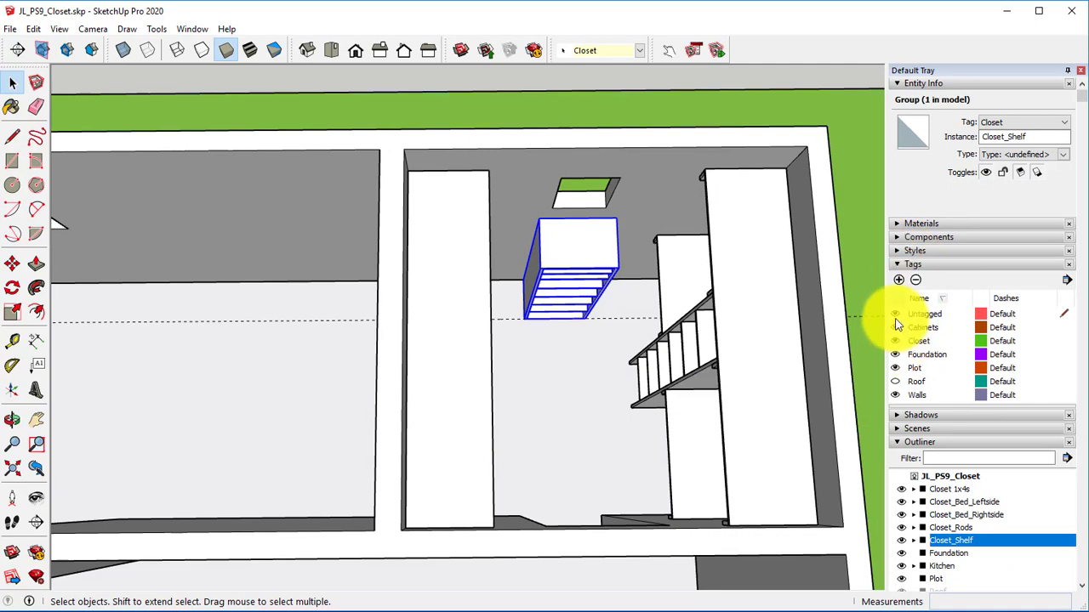
click(895, 341)
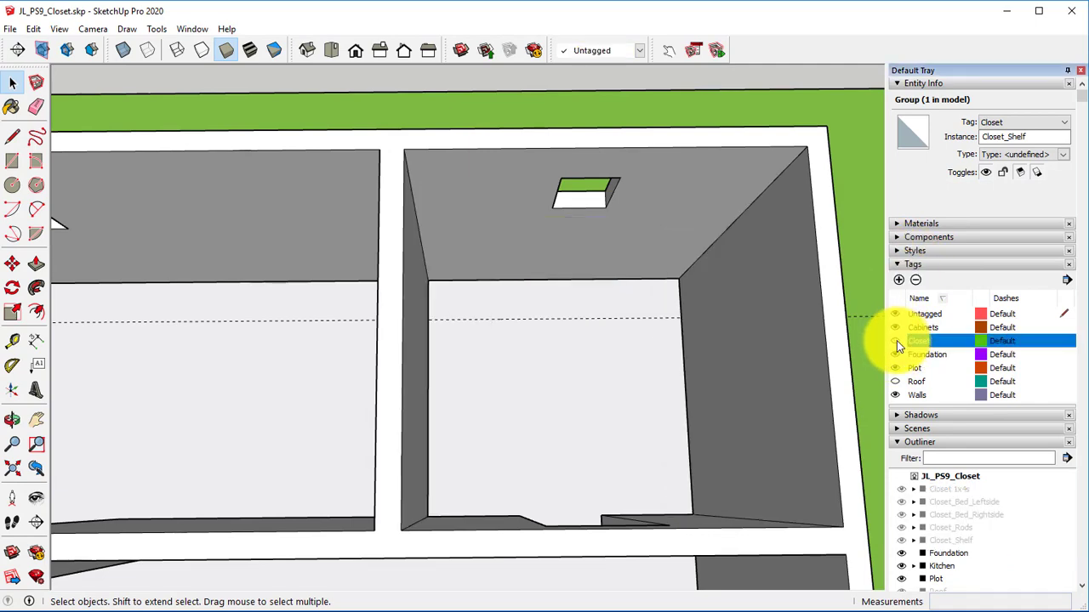
middle_drag(706, 328, 595, 146)
scroll(624, 163, down, 6)
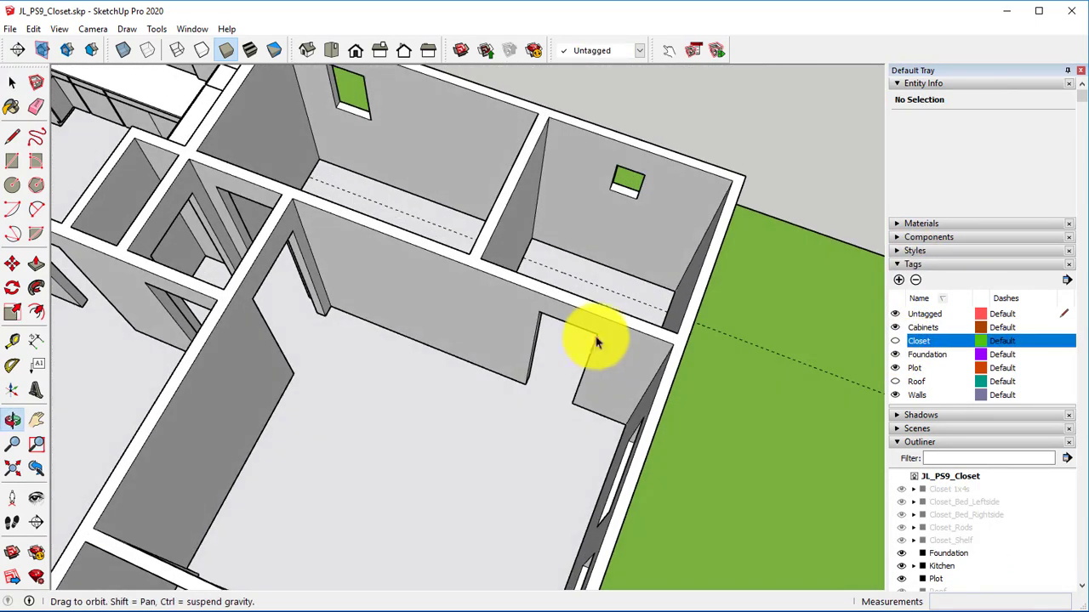
scroll(640, 299, down, 3)
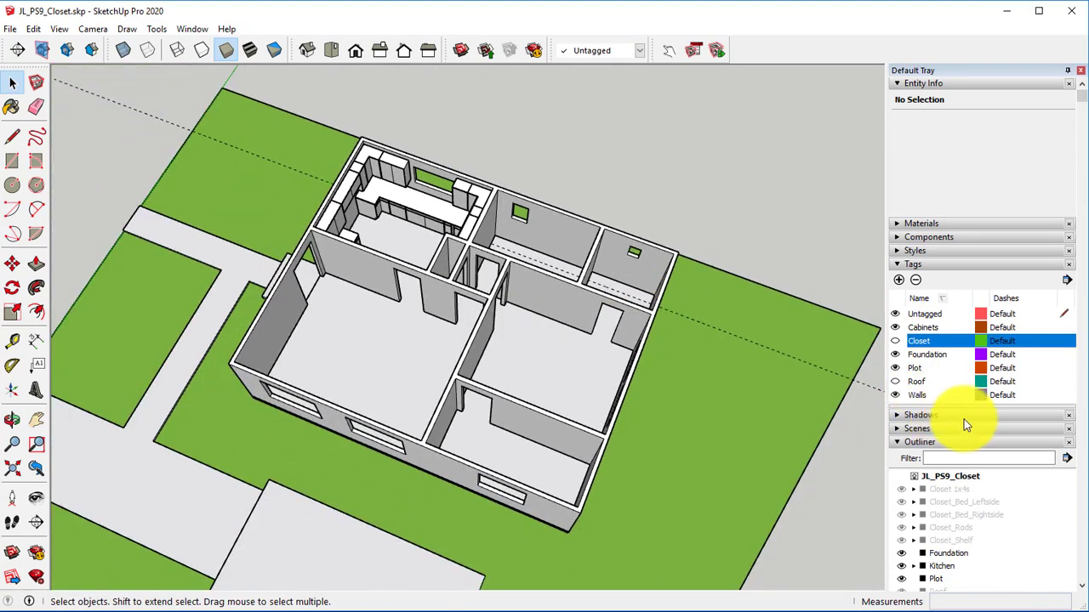
click(896, 341)
click(896, 341)
click(896, 342)
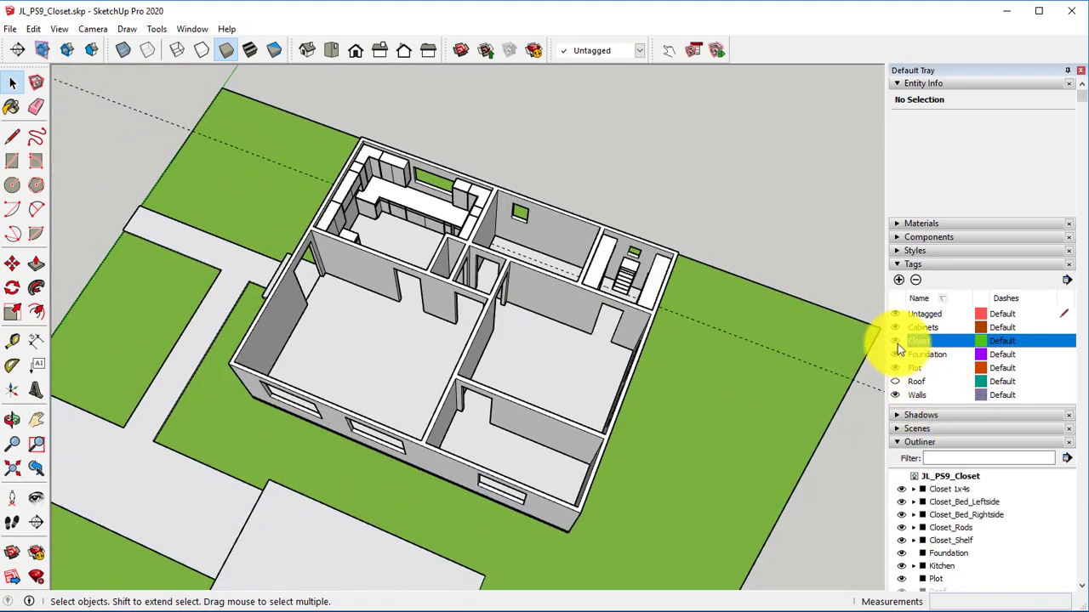
click(36, 106)
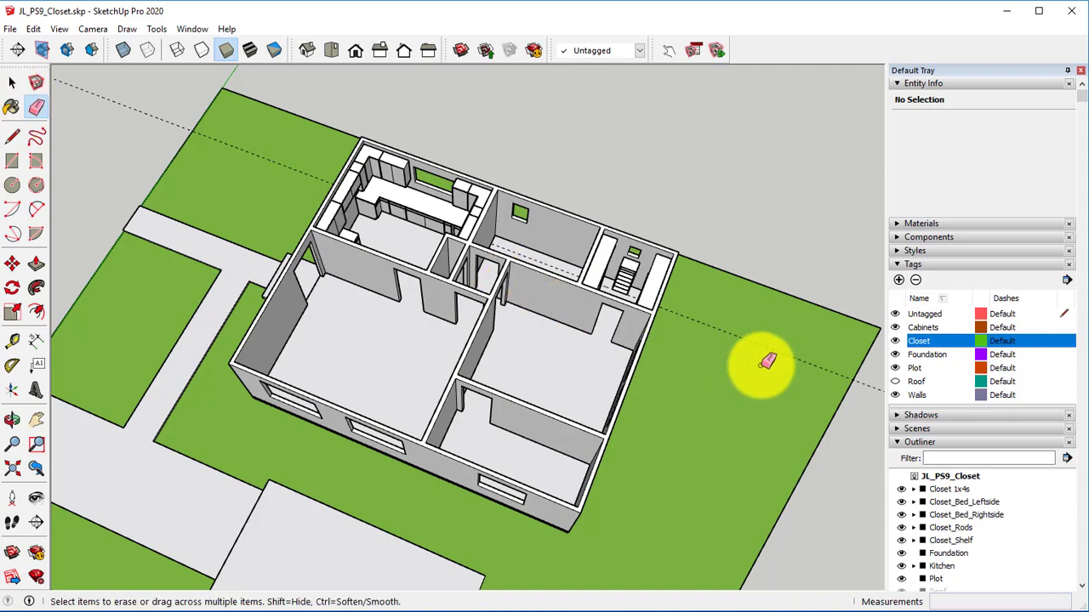
scroll(606, 258, up, 5)
middle_drag(599, 261, 609, 289)
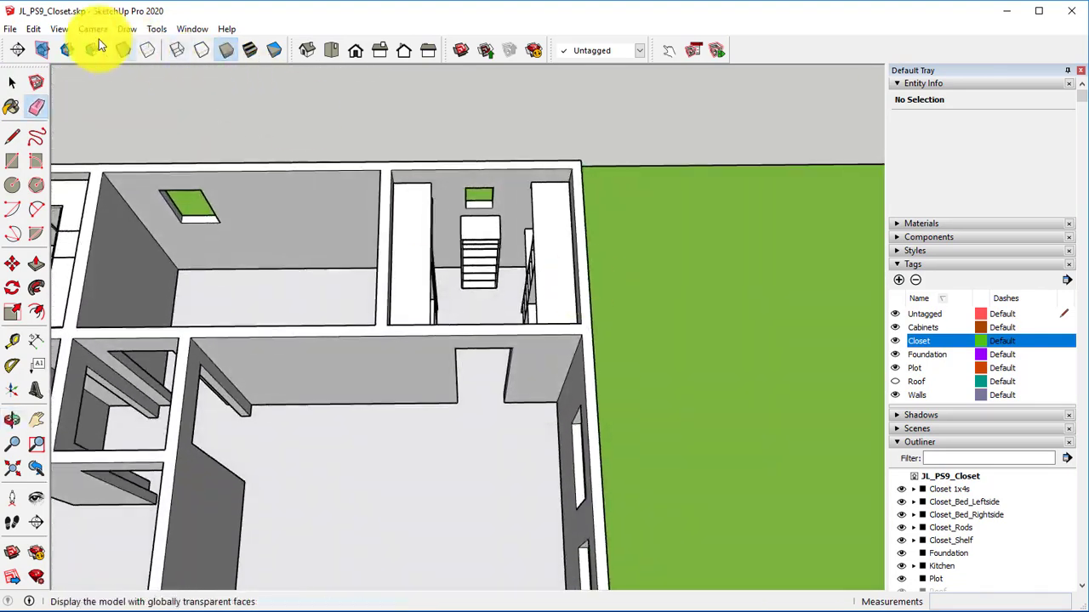
Save the closet model from the File menu.
click(11, 30)
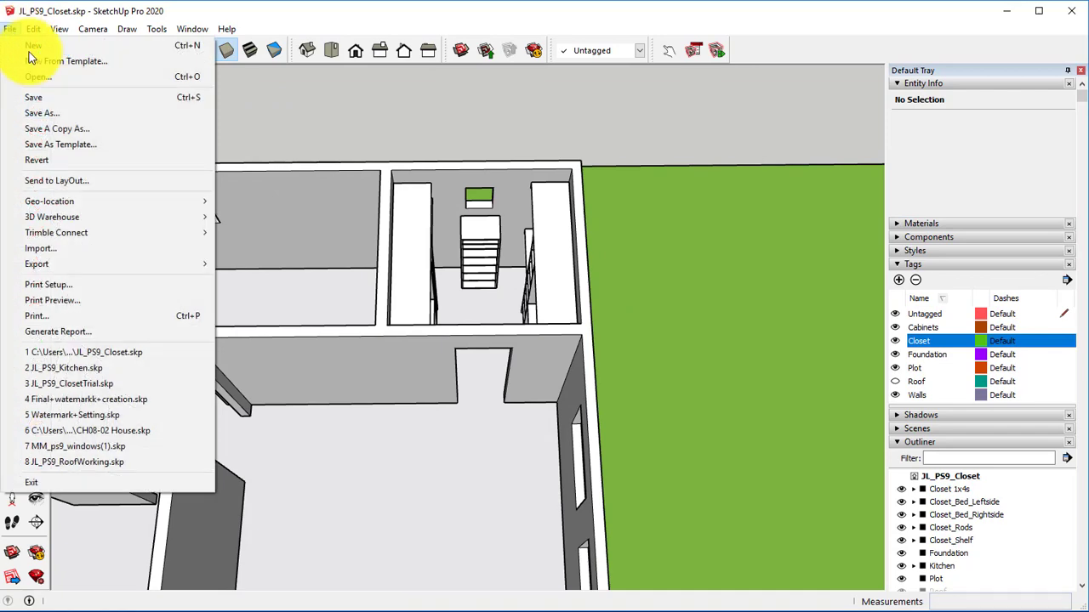
click(32, 98)
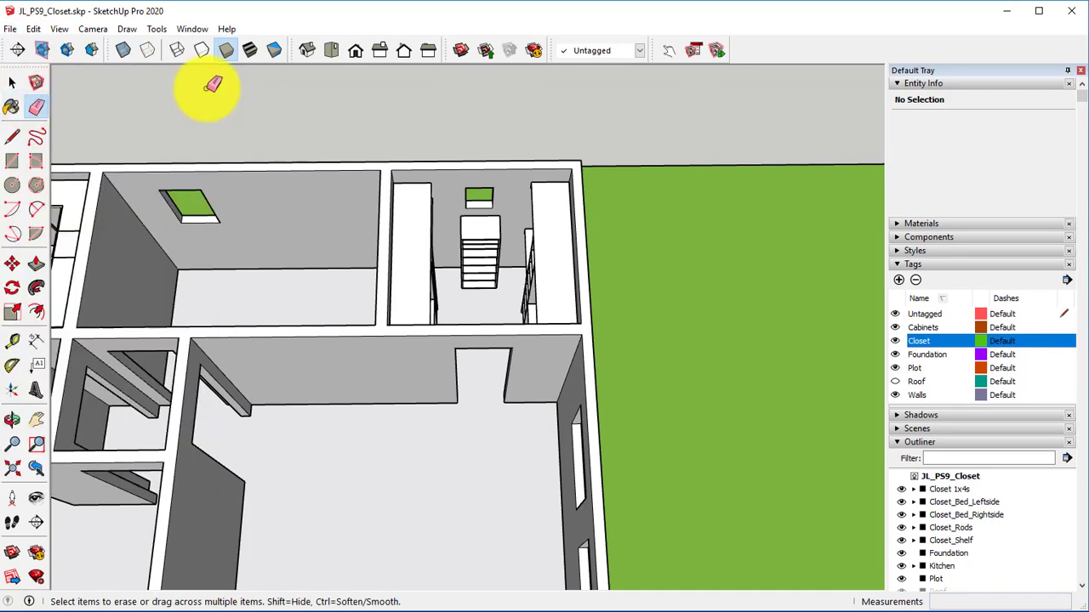
scroll(502, 310, up, 3)
Collapse the Entity Info panel and orbit around to inspect the closet shelving.
mouse_move(506, 300)
middle_down()
mouse_move(324, 309)
mouse_move(454, 286)
mouse_move(493, 382)
mouse_move(346, 325)
middle_up()
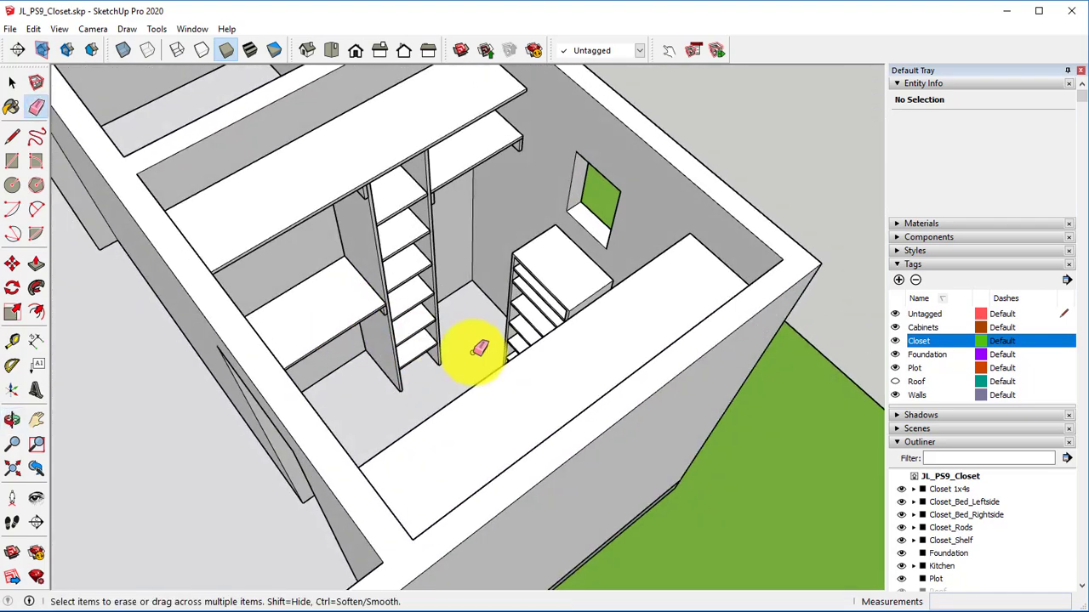
click(897, 85)
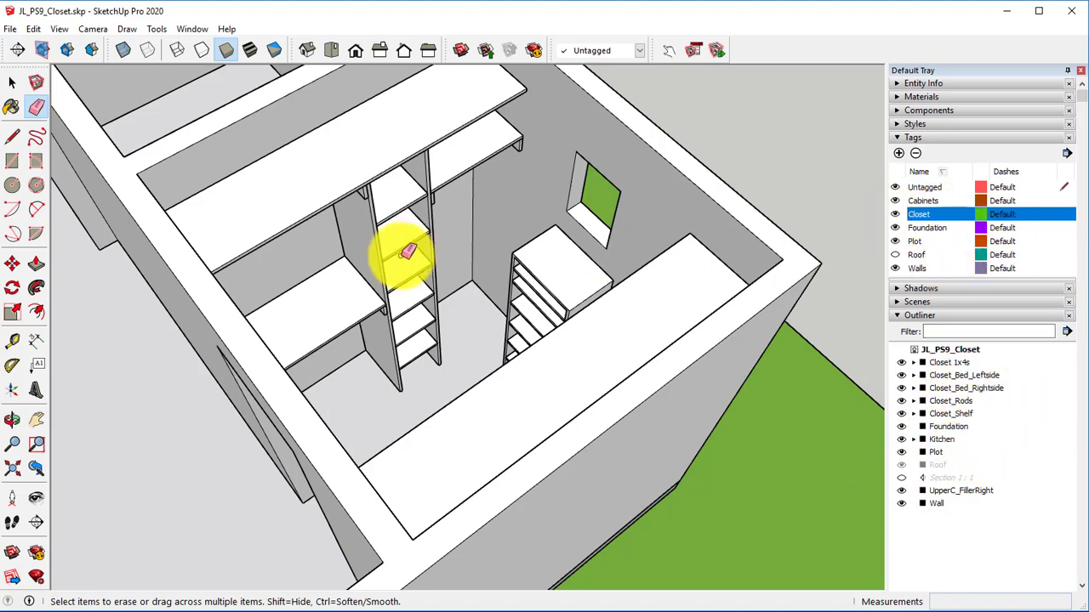
middle_drag(396, 250, 345, 241)
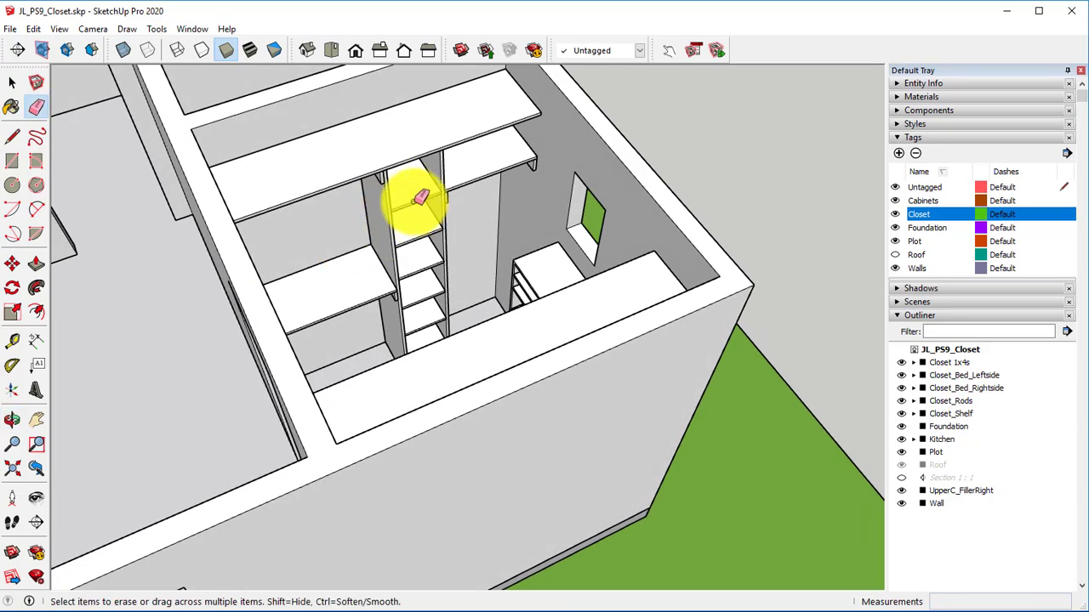
mouse_move(285, 351)
middle_down()
mouse_move(328, 382)
mouse_move(933, 365)
mouse_move(584, 352)
middle_up()
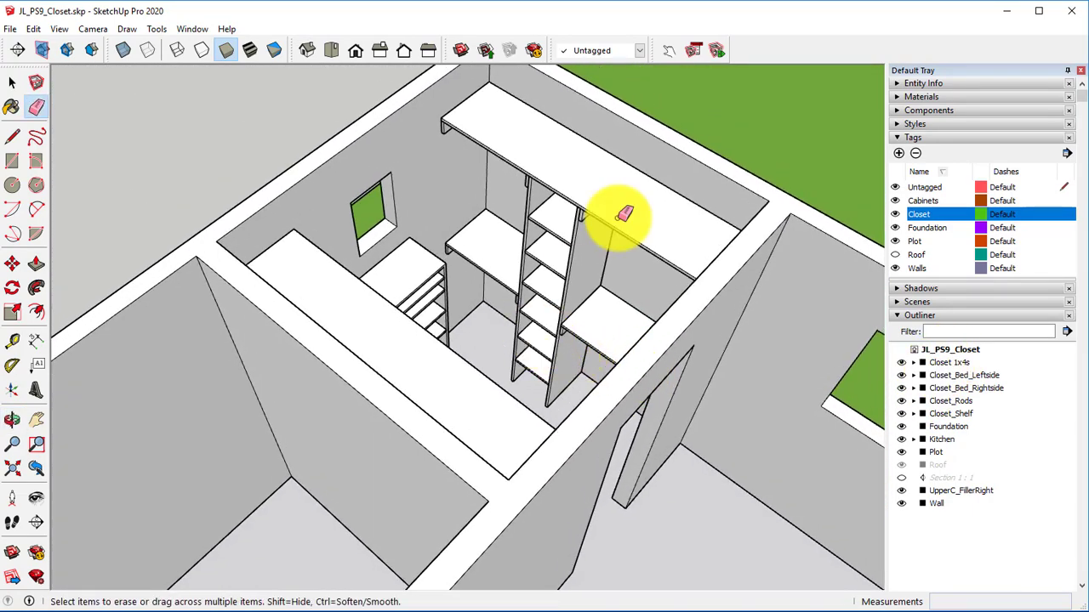